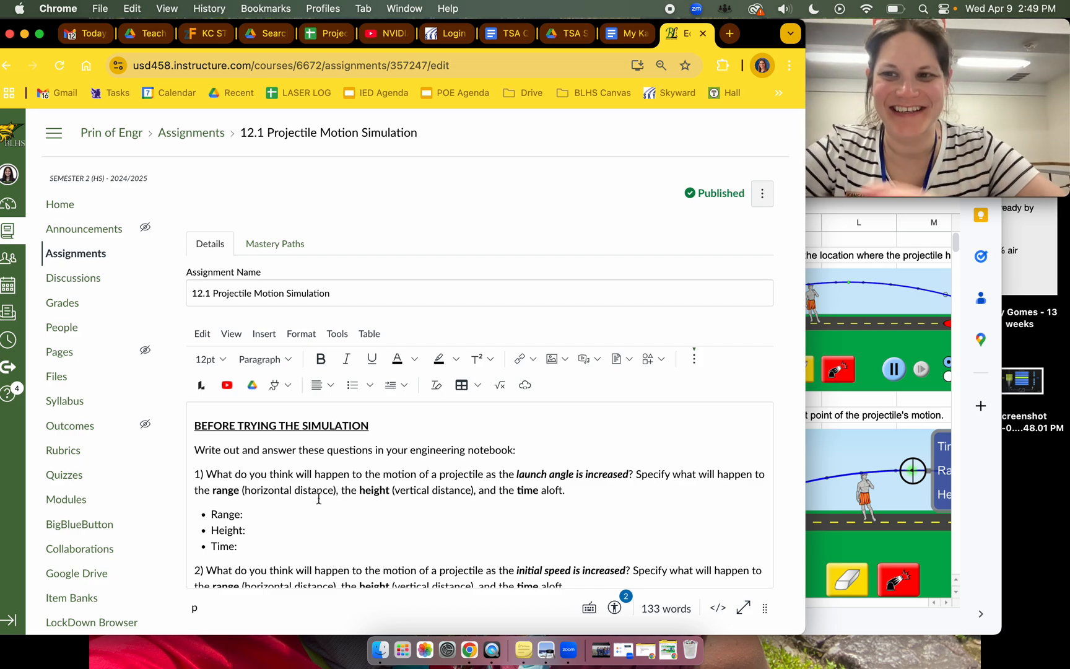
Step: Review the assignment's title and its "BEFORE TRYING THE SIMULATION" instructions about answering questions in the engineering notebook
scroll(319, 499, down, 1)
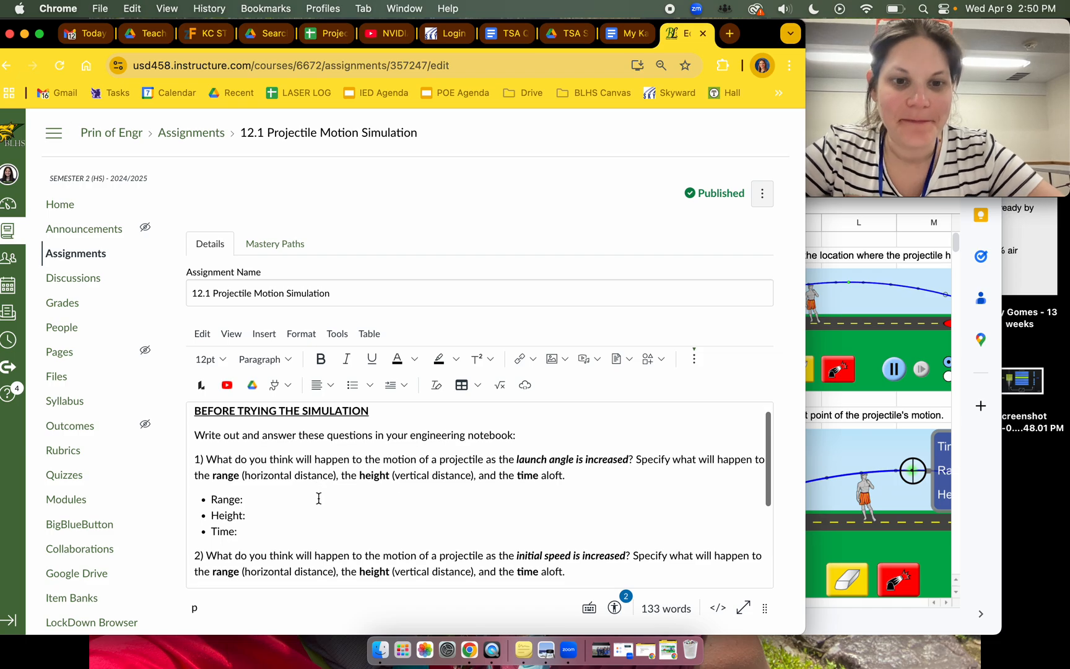
scroll(319, 498, down, 2)
scroll(319, 499, up, 3)
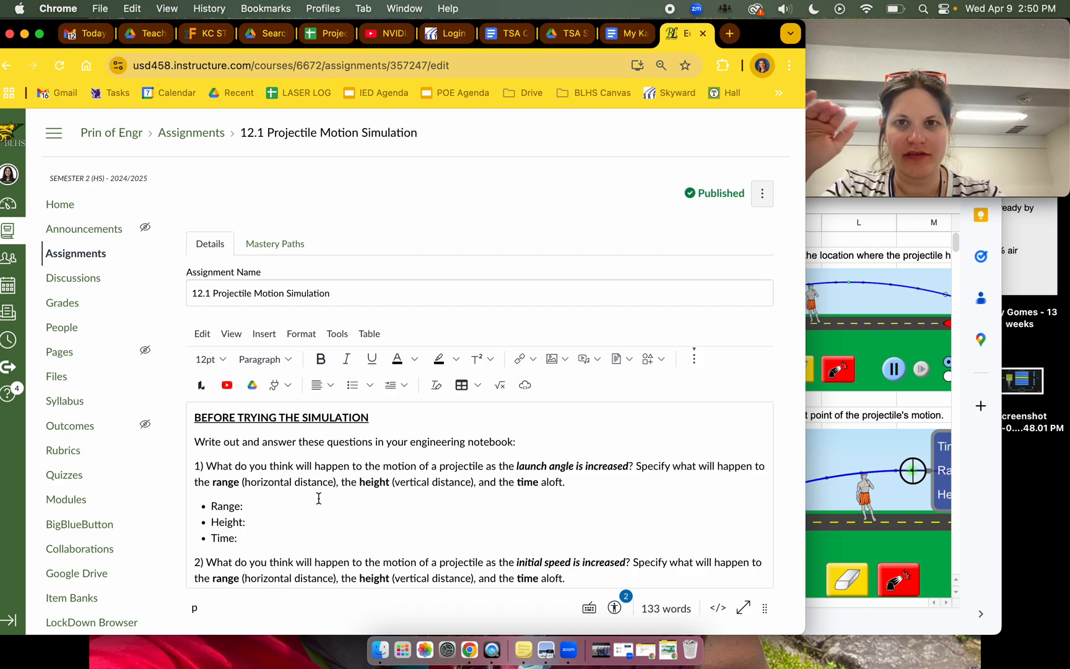
click(195, 417)
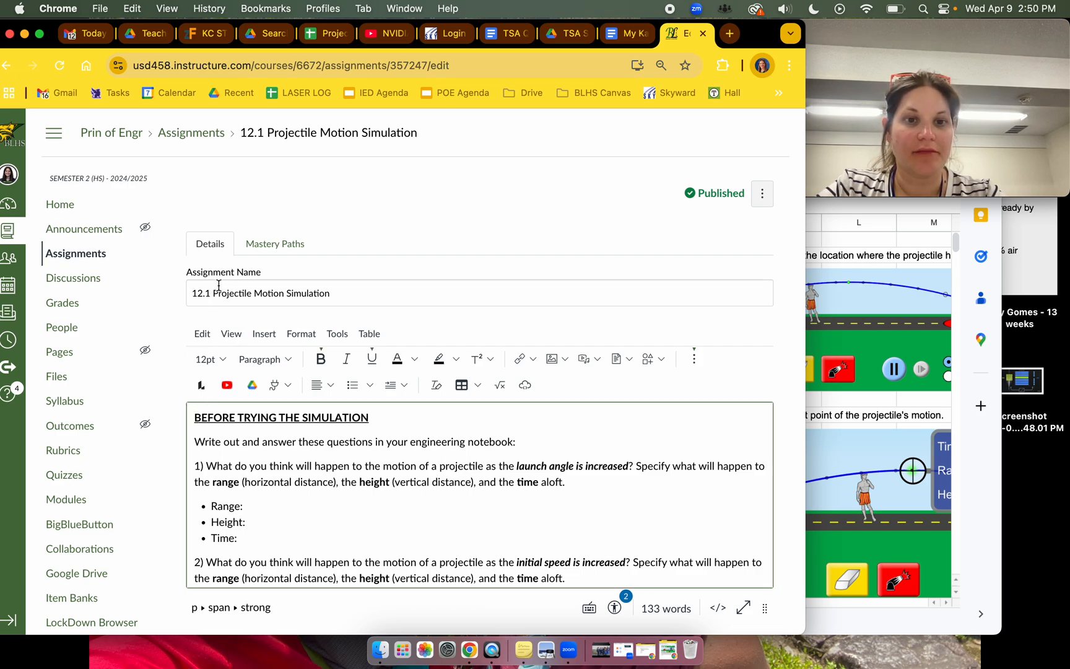
drag(216, 291, 349, 293)
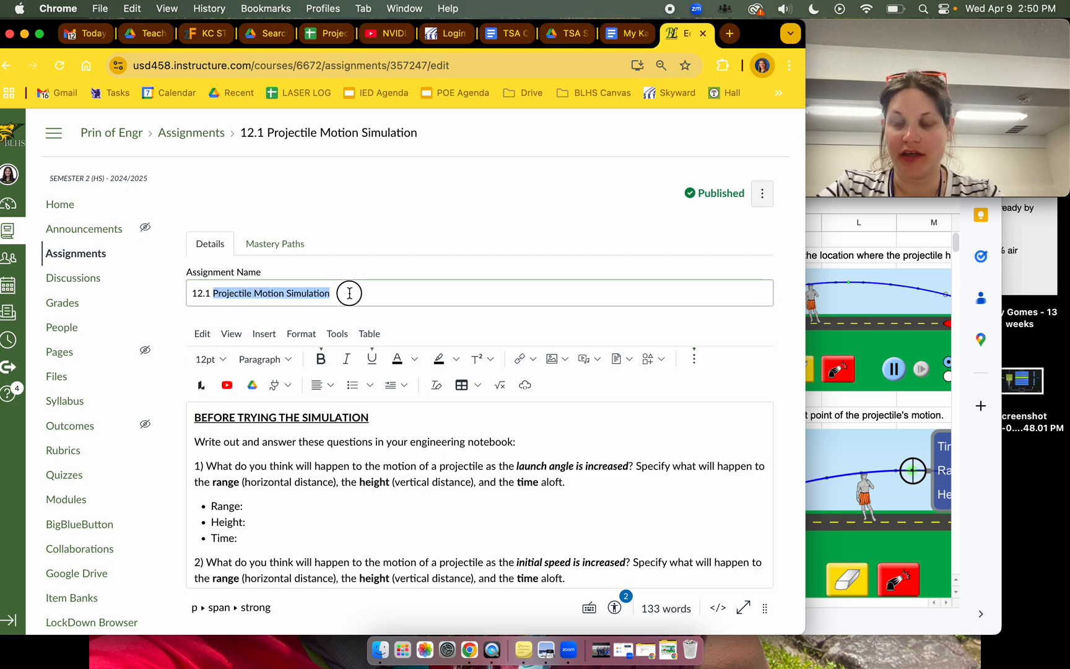
click(345, 475)
scroll(345, 477, down, 2)
scroll(345, 477, up, 2)
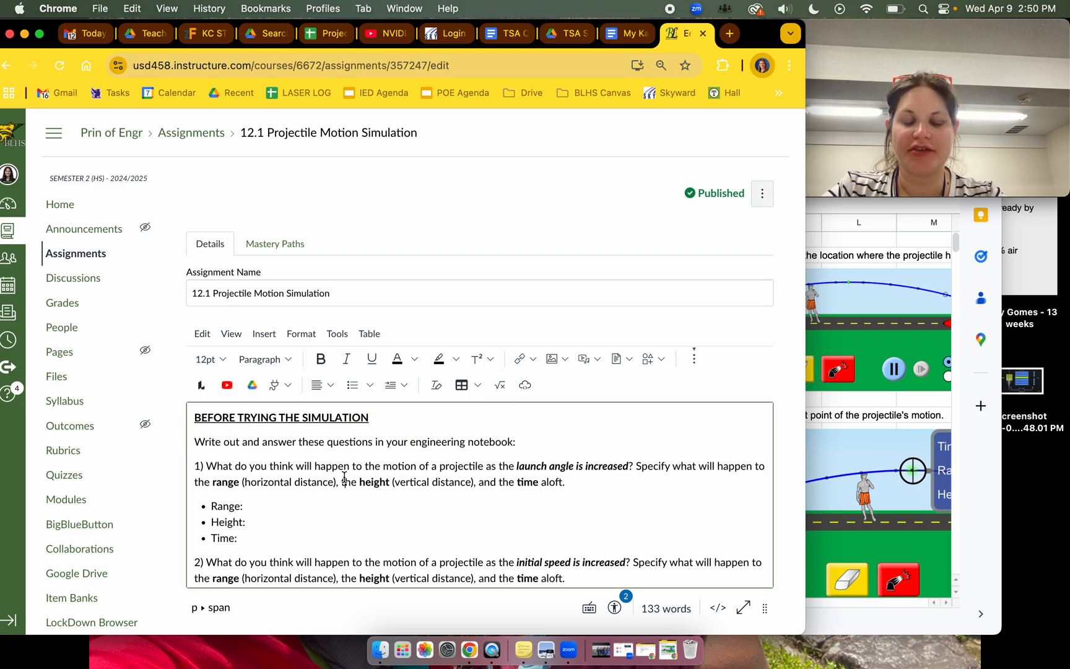
scroll(344, 478, down, 2)
scroll(210, 446, up, 1)
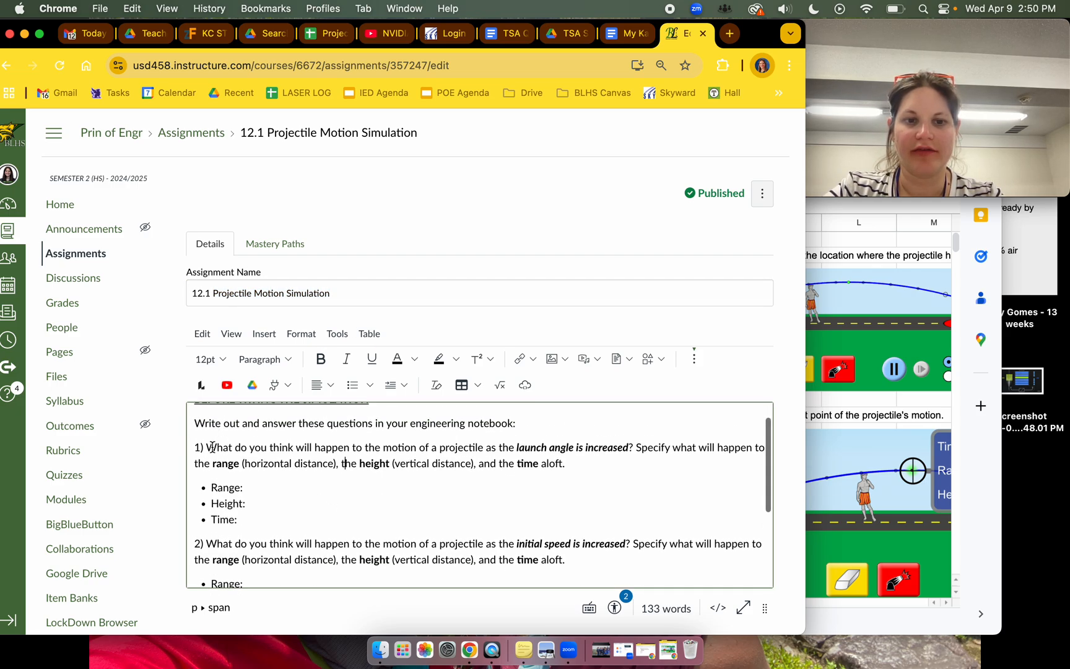
Step: Highlight and read the two questions on launch angle and initial speed, including their range, height and time bullets
drag(192, 446, 574, 458)
drag(196, 542, 597, 558)
click(608, 557)
scroll(607, 558, down, 1)
scroll(608, 558, down, 2)
scroll(607, 557, up, 3)
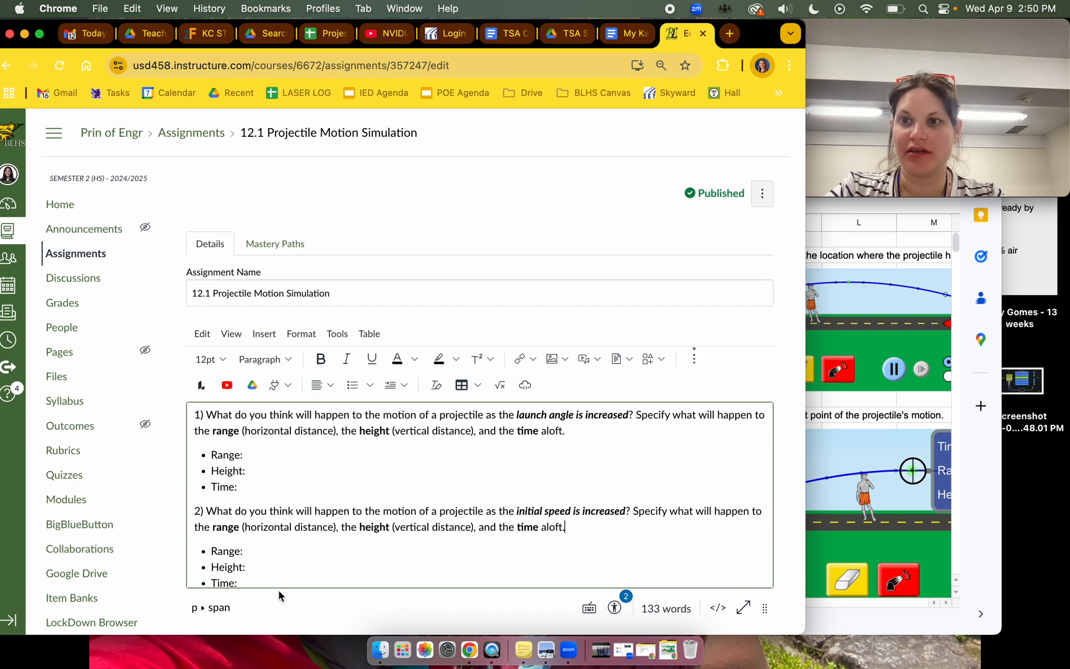
click(274, 454)
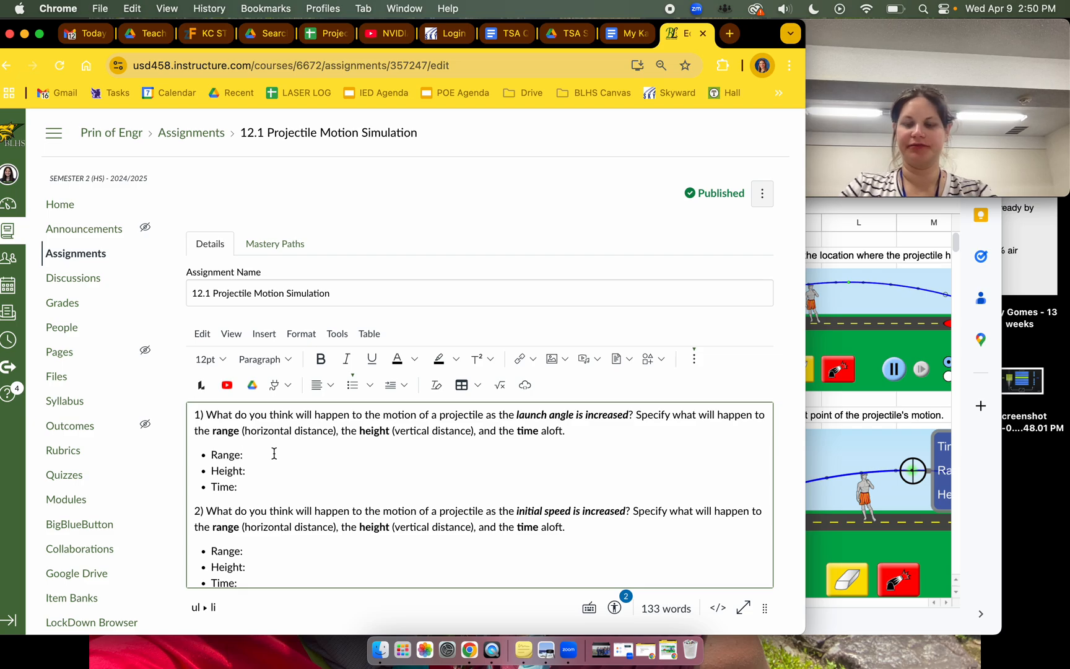
Step: Switch to the projectile motion data spreadsheet and examine the Part 1 angle table and the trajectory images beside it
click(820, 325)
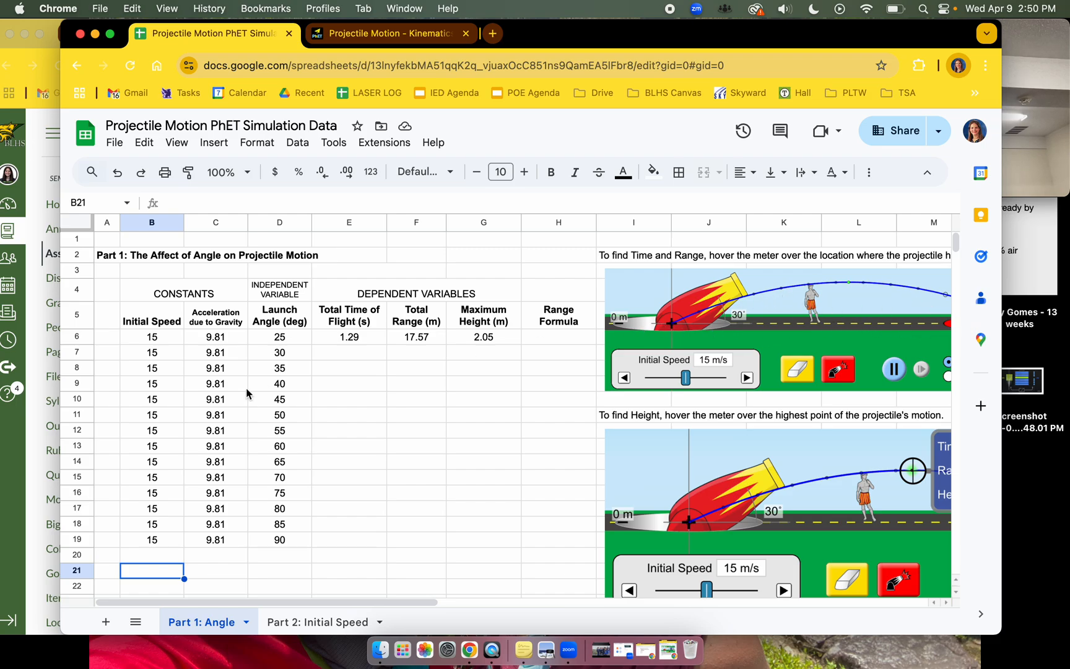
click(11, 437)
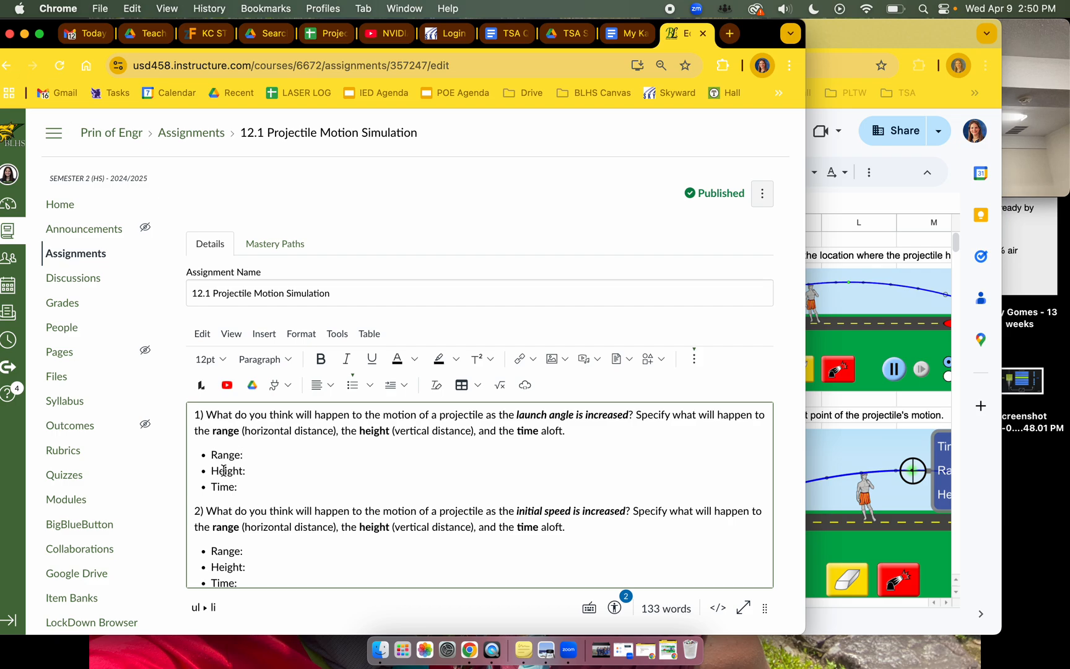
click(824, 430)
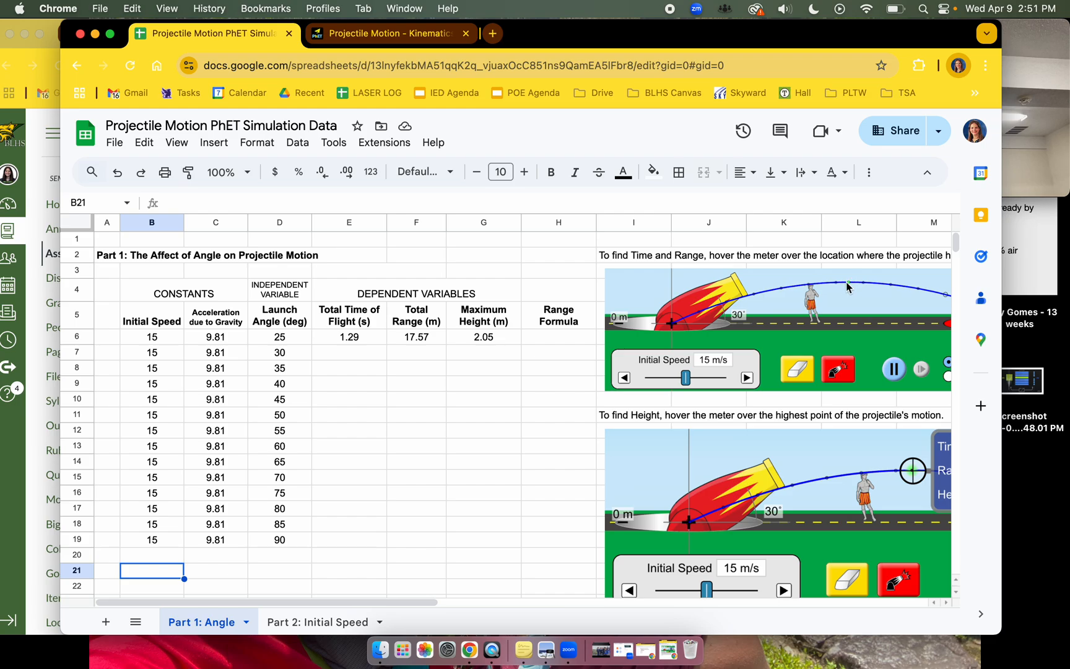
click(1011, 184)
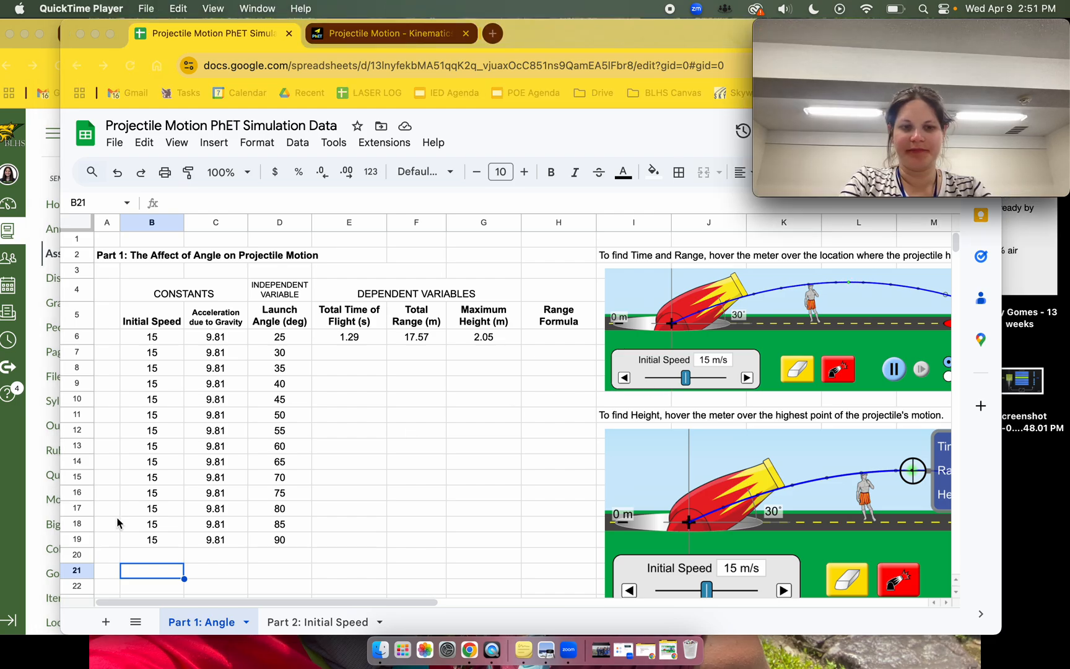
click(15, 554)
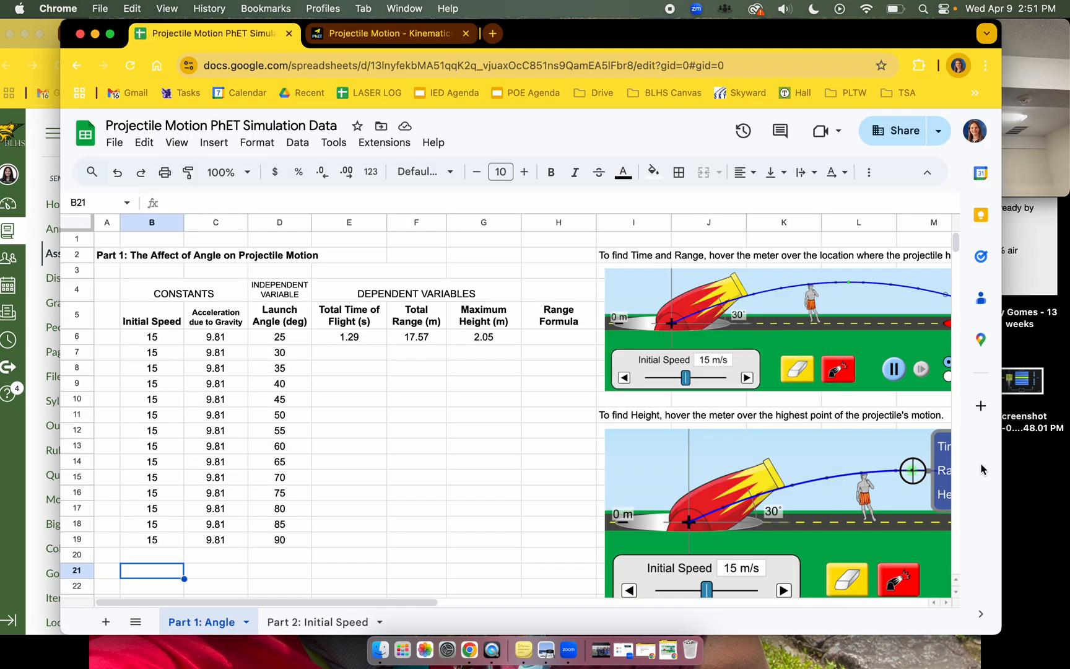
click(984, 471)
scroll(900, 283, down, 1)
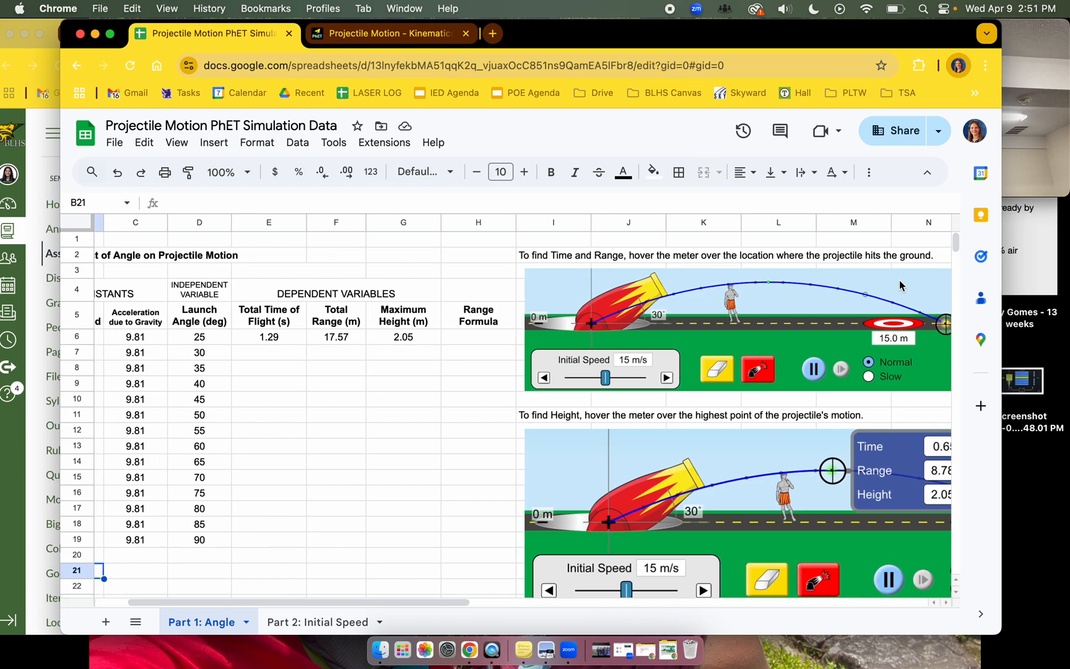
scroll(210, 440, left, 1)
Step: Return to the Canvas assignment and review question 2, highlighting the phrase "initial speed is increased"
click(2, 534)
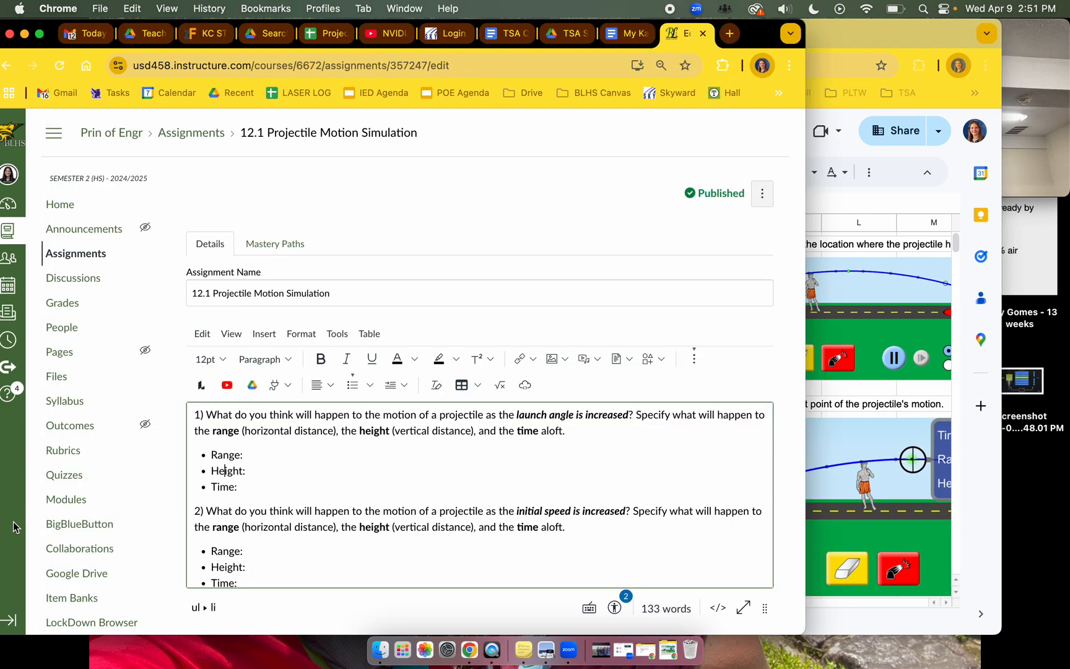
scroll(186, 466, down, 2)
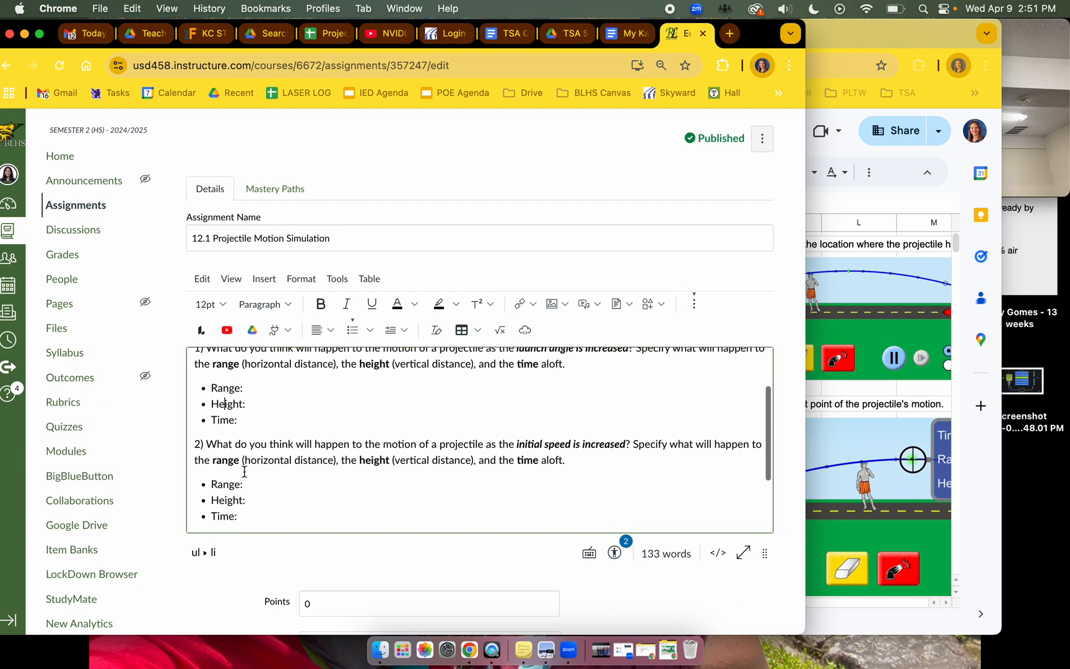
scroll(242, 471, down, 2)
drag(517, 416, 628, 418)
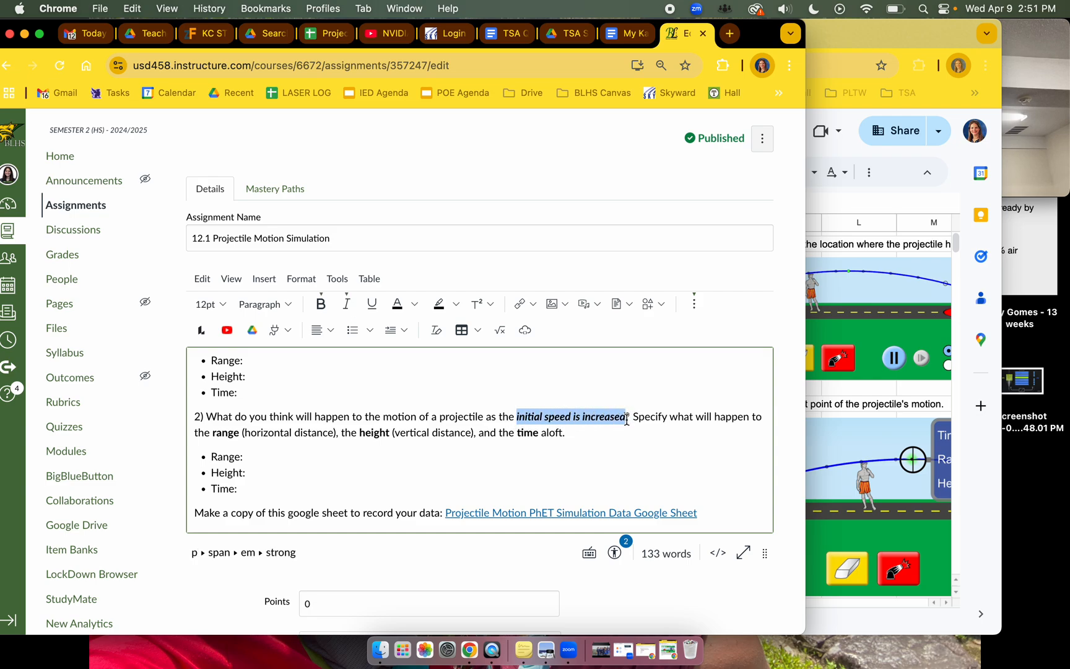
scroll(586, 459, down, 1)
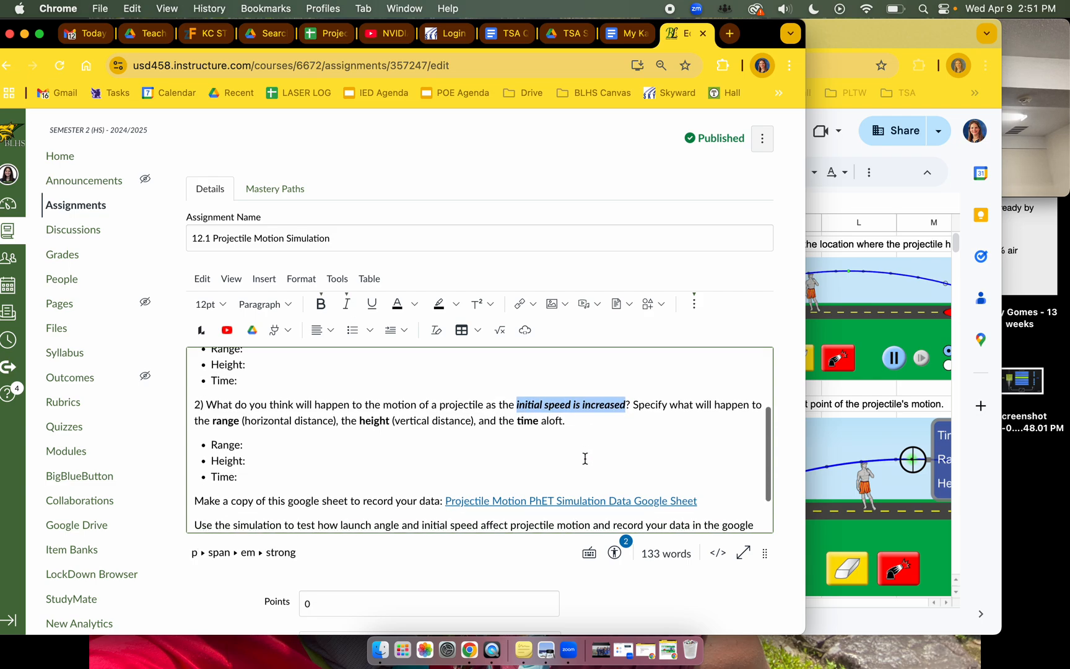
click(224, 448)
scroll(223, 474, up, 3)
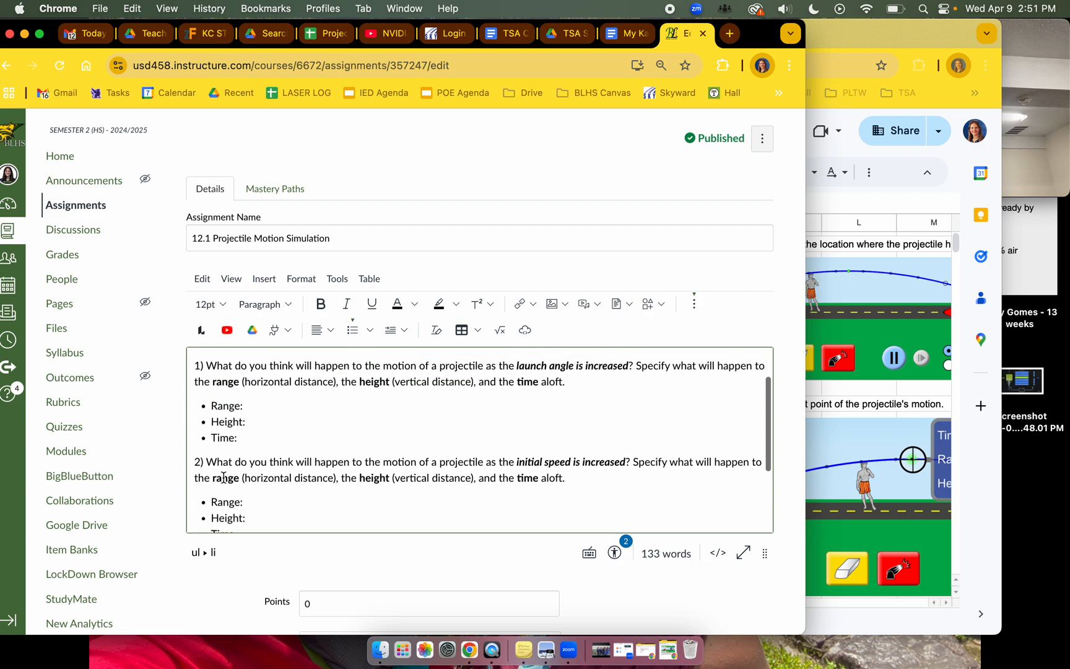
scroll(241, 373, up, 3)
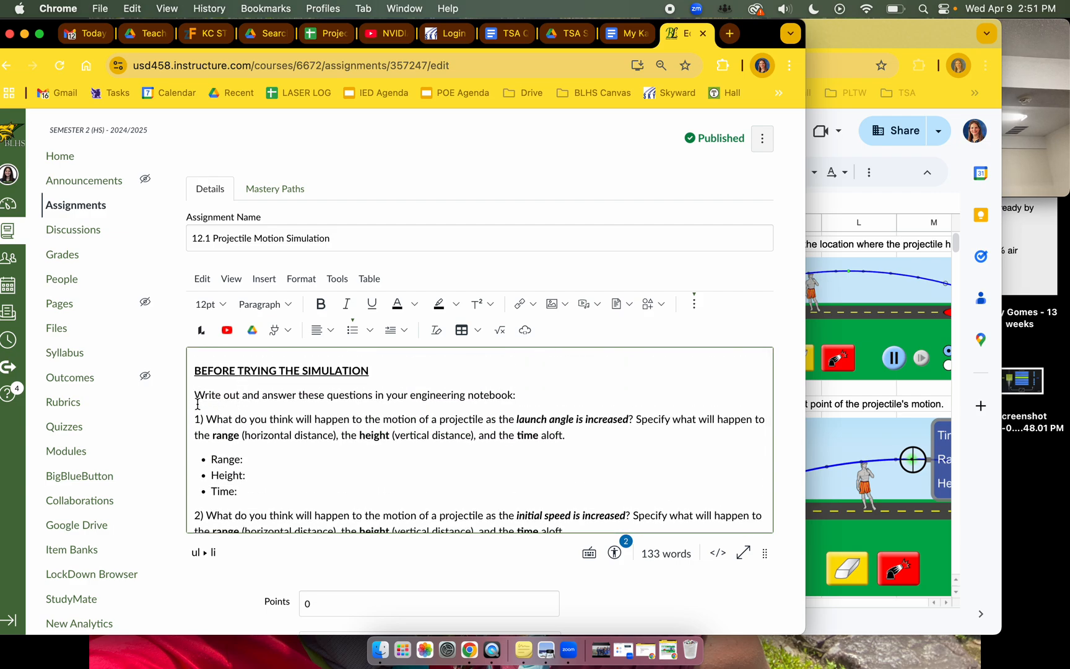
Step: Add a bold italic "PREDICTIONS:" line between the engineering notebook instruction and question 1
scroll(197, 409, down, 2)
scroll(206, 483, up, 2)
key(Return)
text(PREDIC)
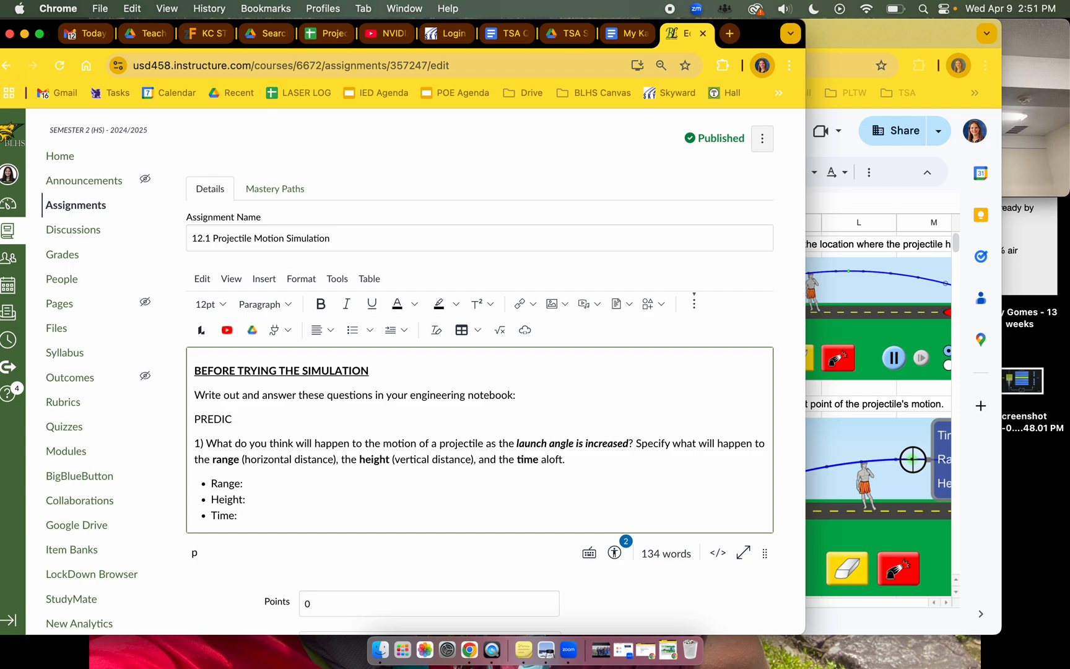
text(TIONS:)
click(247, 416)
double_click(248, 416)
key(super+b)
key(super+i)
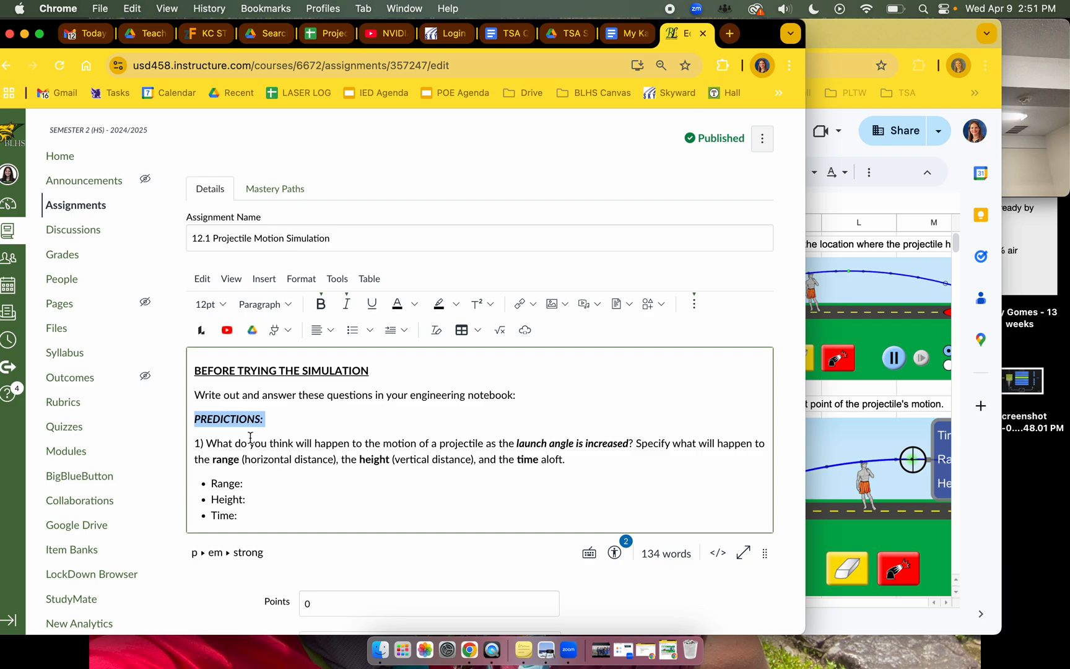
click(288, 490)
Step: Review the instruction to make a copy of the Google Sheet for recording data, and select its data sheet link
scroll(268, 459, down, 6)
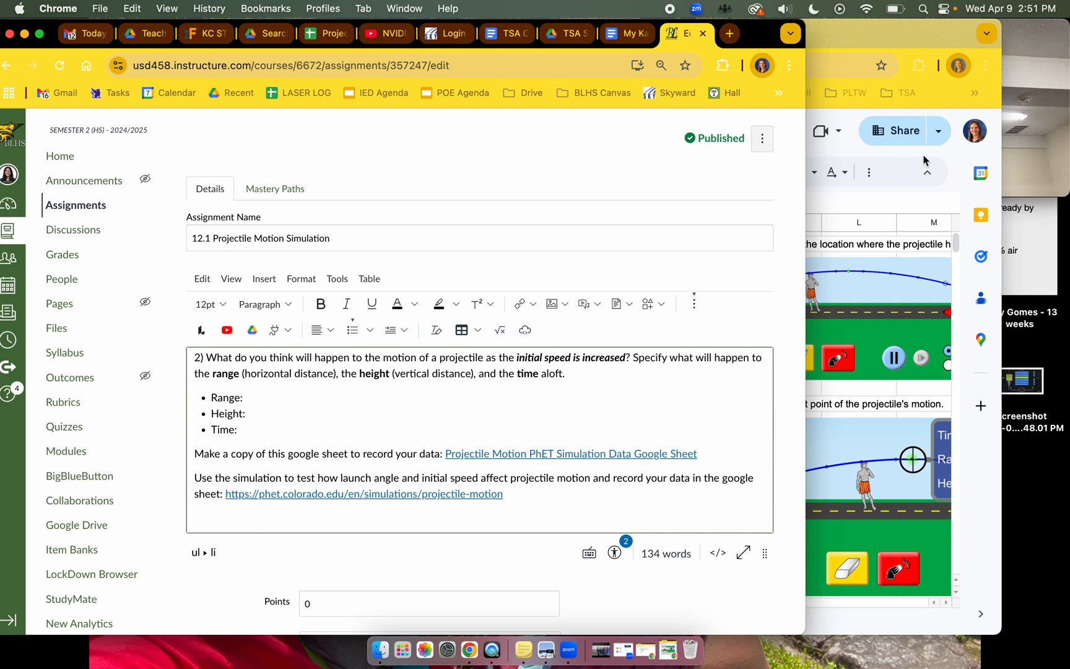
click(889, 42)
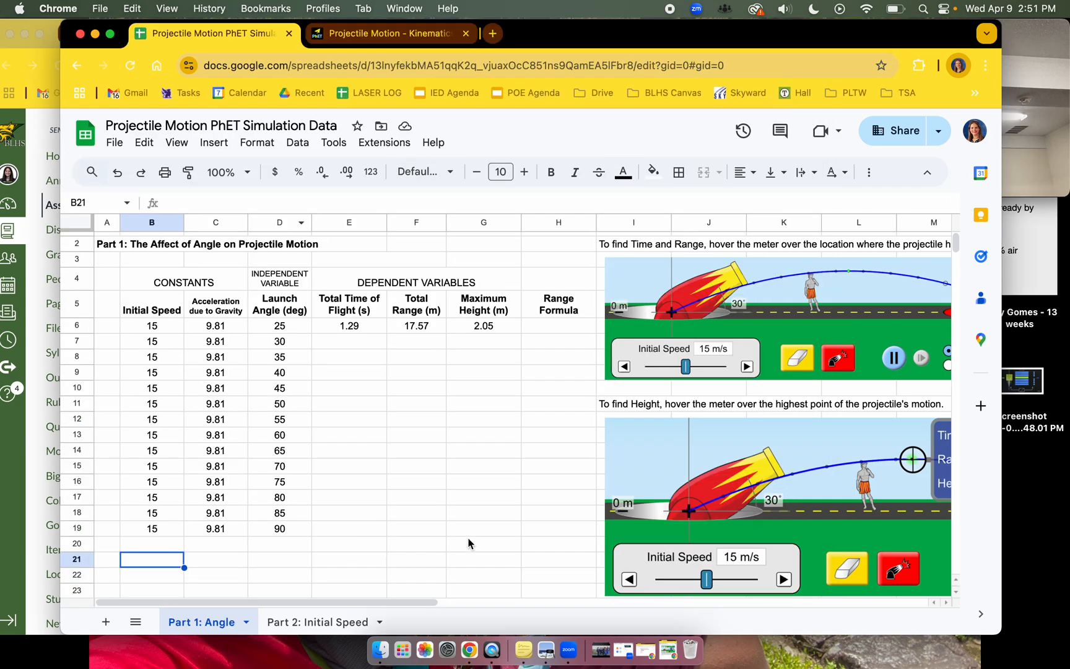
click(3, 583)
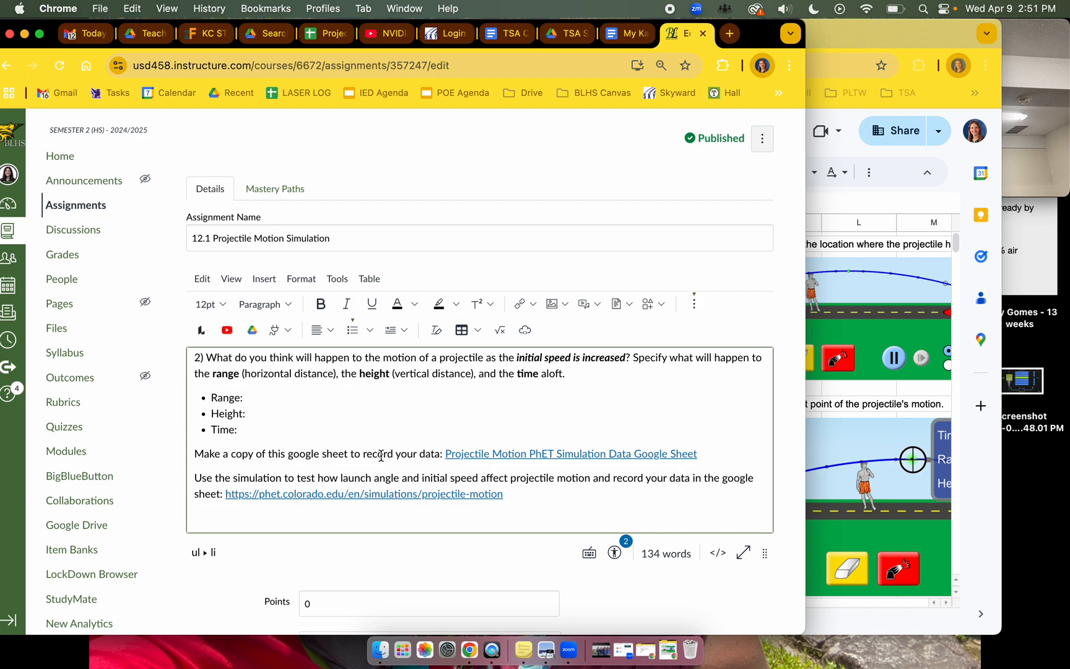
drag(203, 456, 441, 455)
click(500, 452)
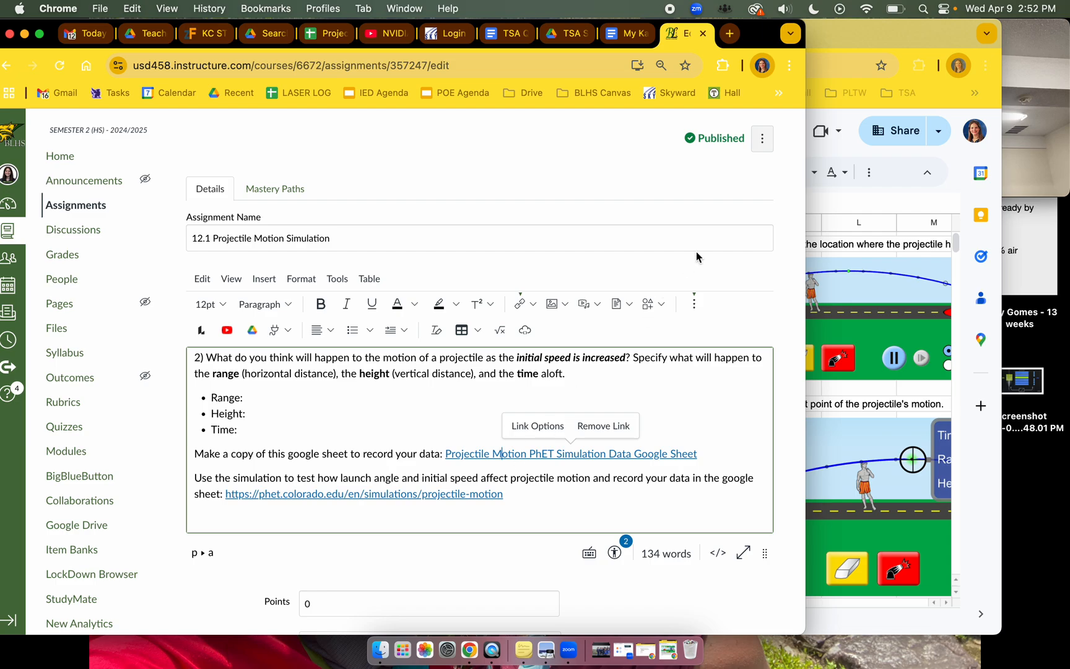
Step: Narrow the data spreadsheet's window and examine the 25-degree example row and the images on measuring time, range and height
click(860, 47)
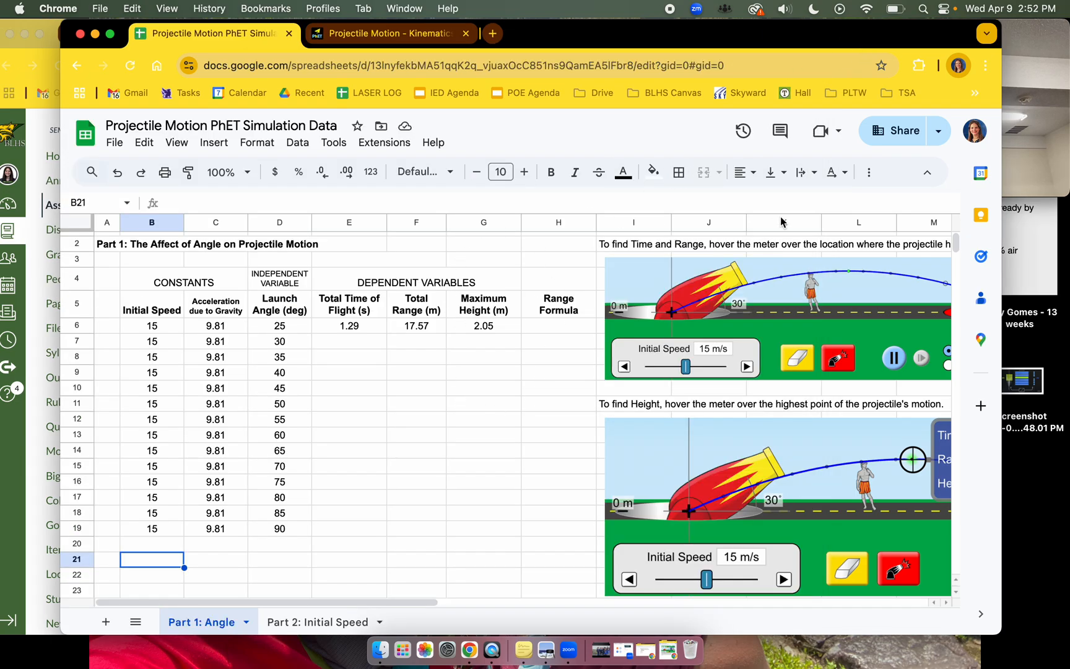
drag(1001, 207, 806, 209)
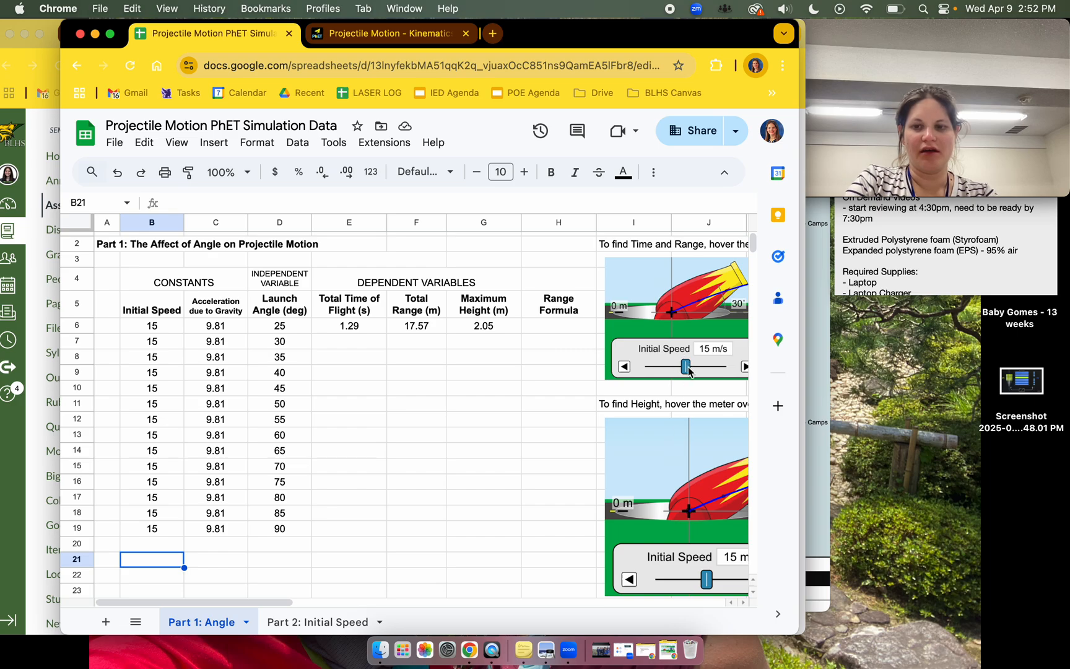
click(363, 327)
scroll(434, 341, right, 2)
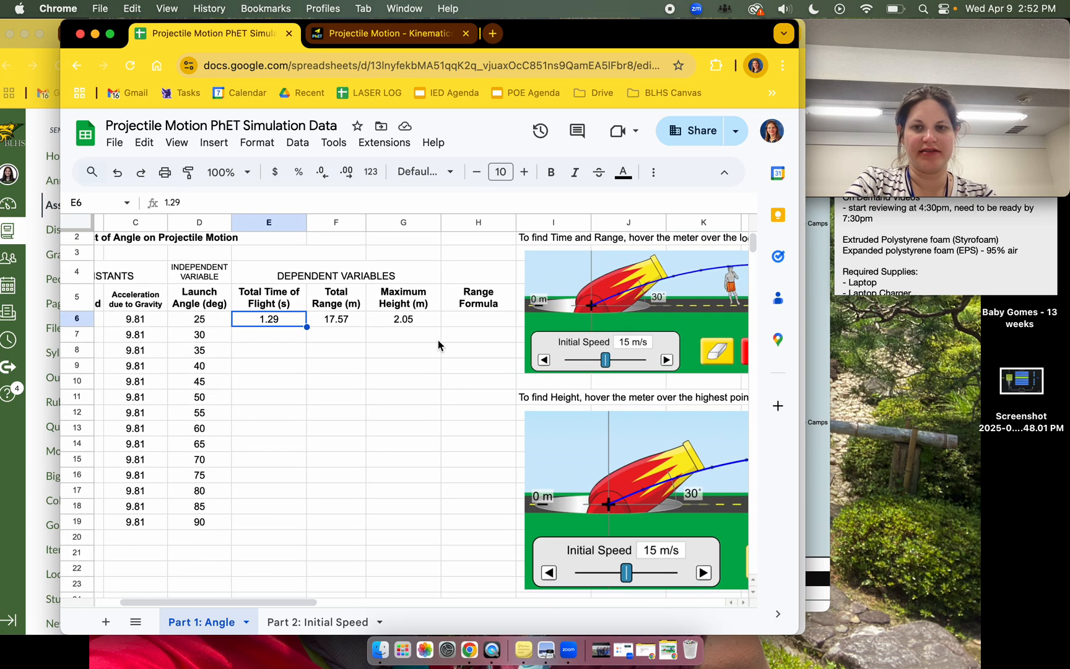
scroll(438, 345, right, 5)
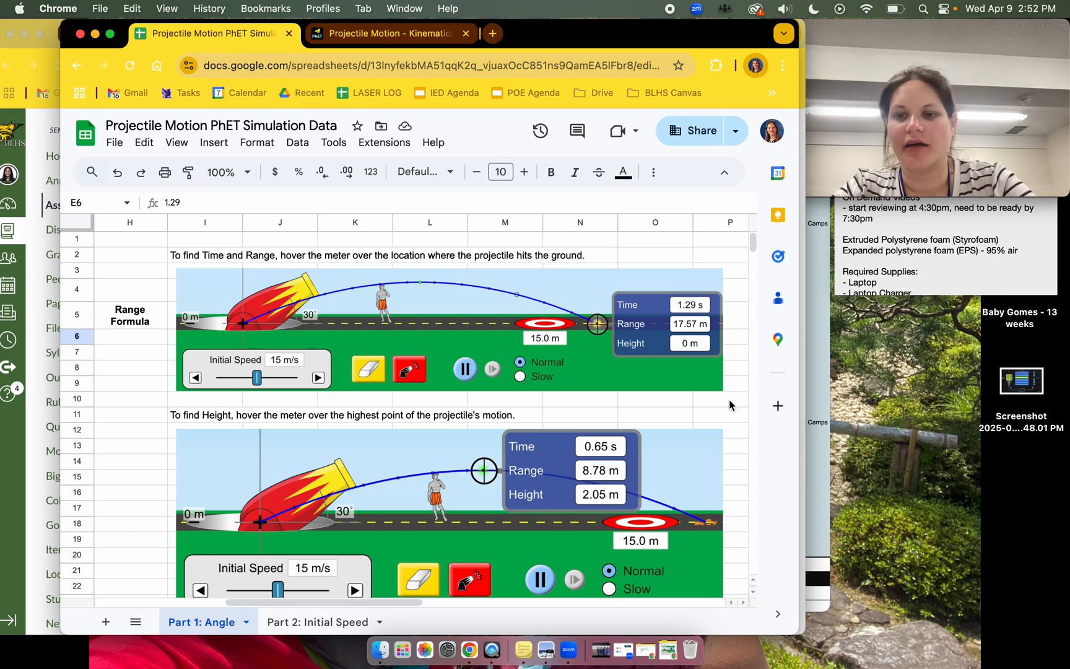
click(828, 454)
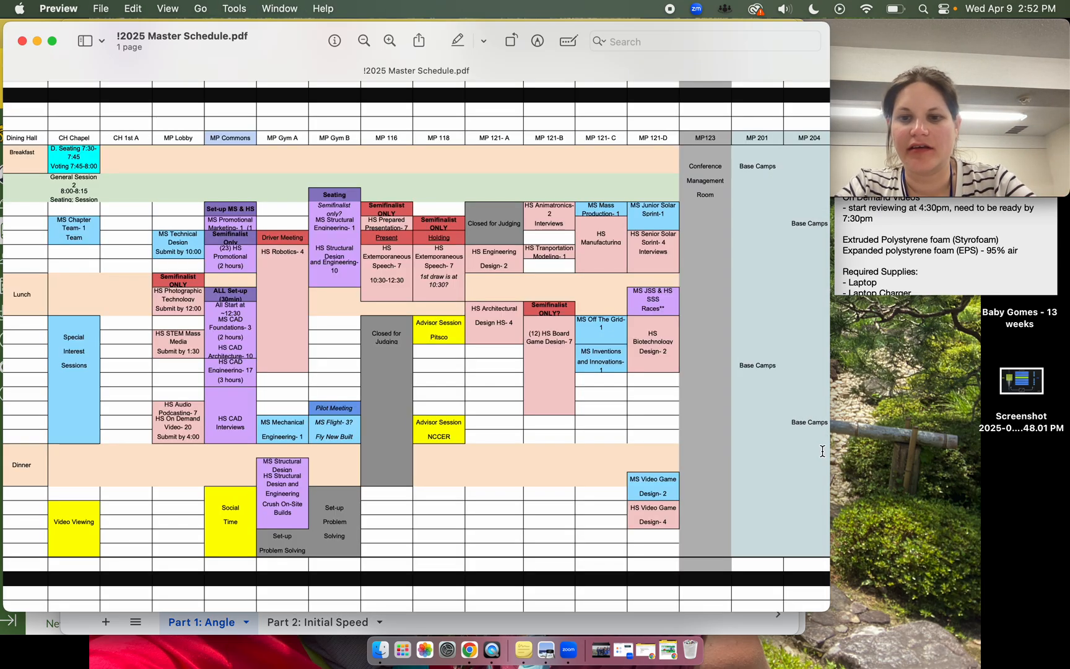
click(39, 41)
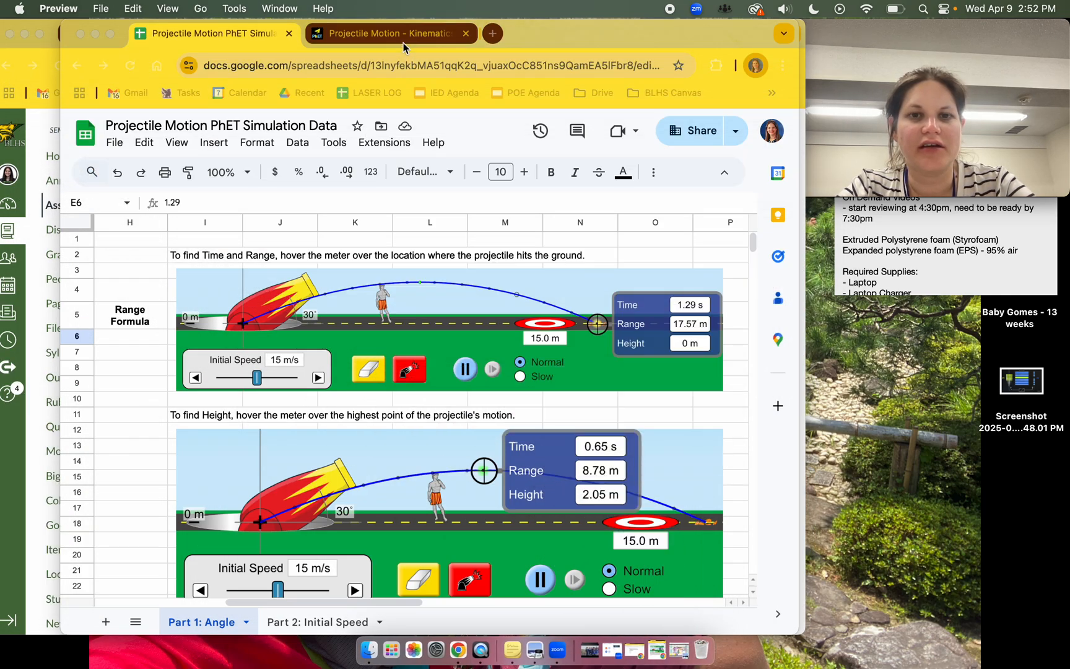
Step: Show the PhET Projectile Motion simulation page in front of the Canvas assignment
click(404, 35)
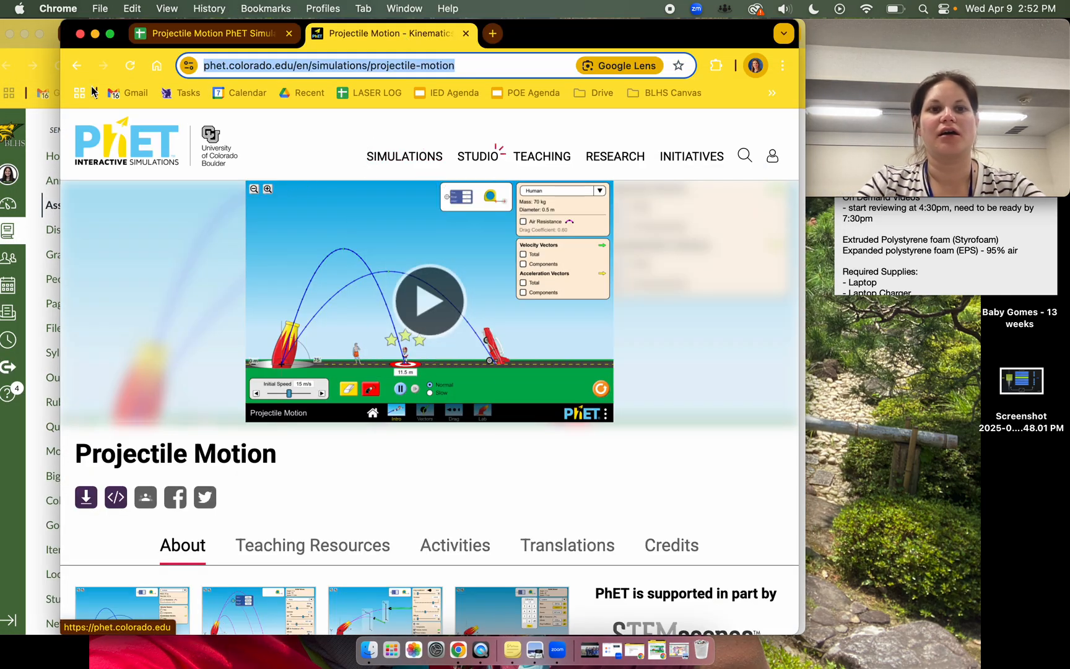
click(8, 434)
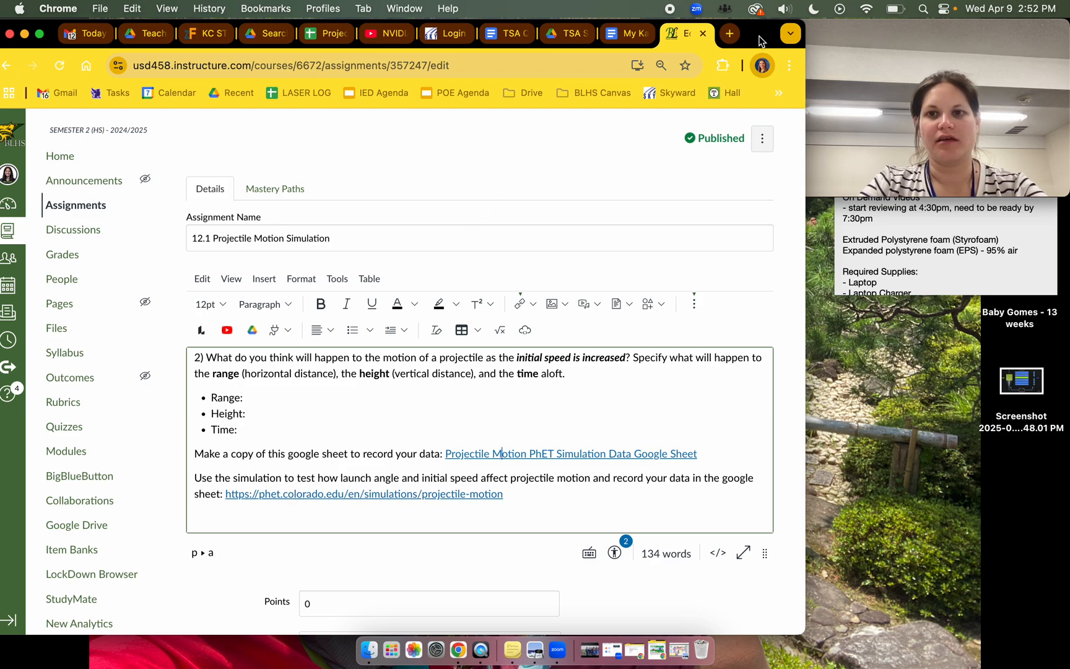
key(ctrl+Up)
click(413, 324)
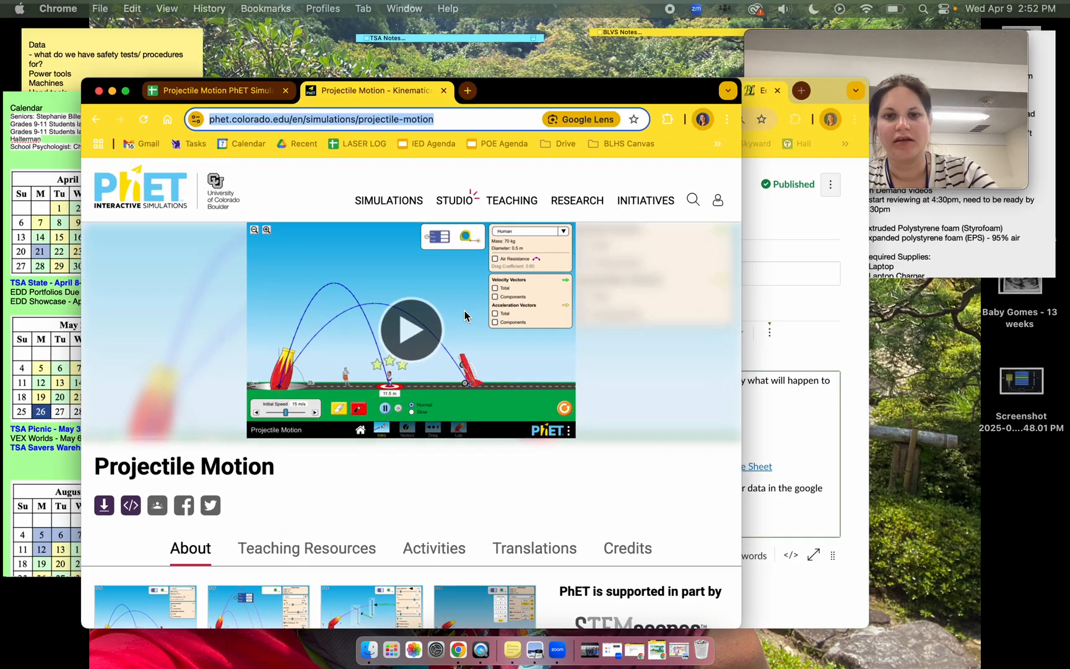
Step: Open the simulation's Intro screen and fire the pumpkin at 15 m/s from a height of 0 m and an angle of 25°
click(414, 324)
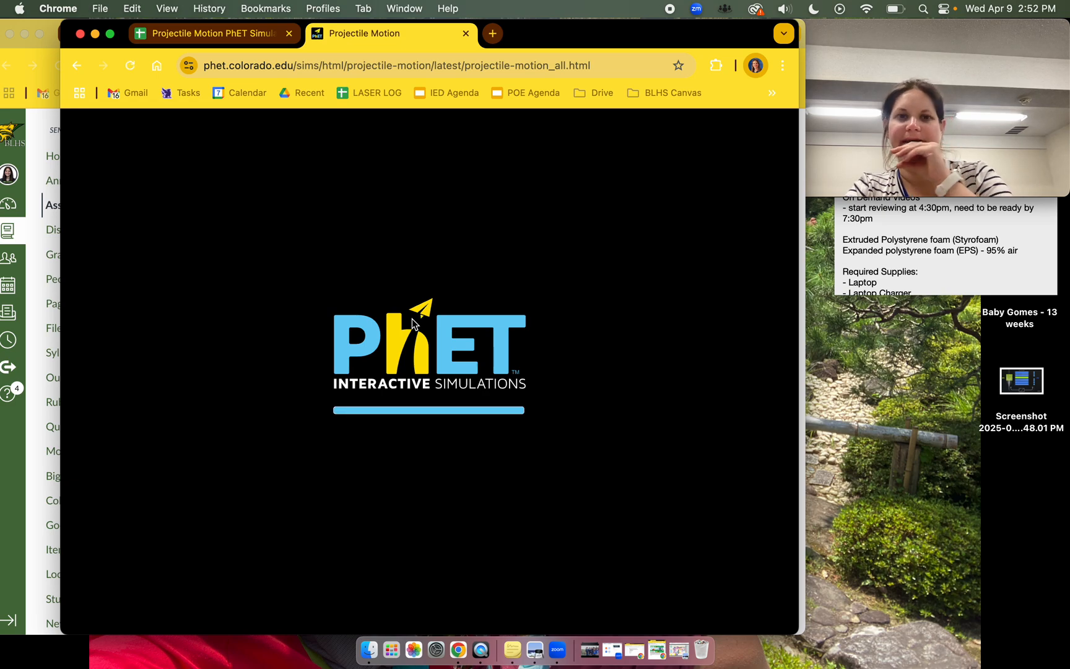
click(307, 392)
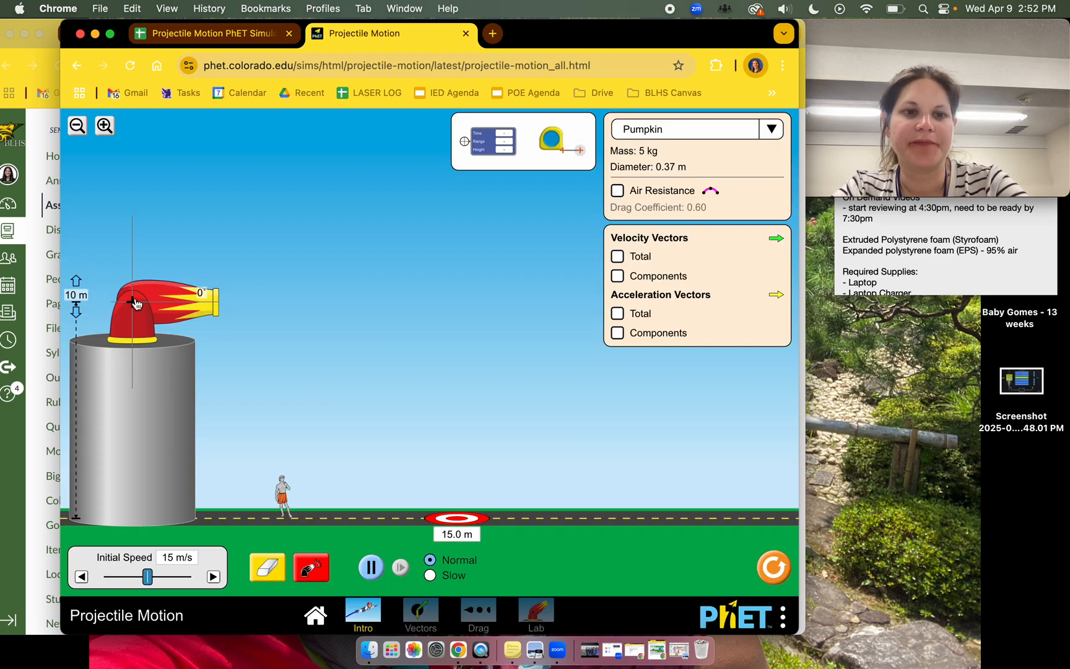
drag(131, 302, 134, 521)
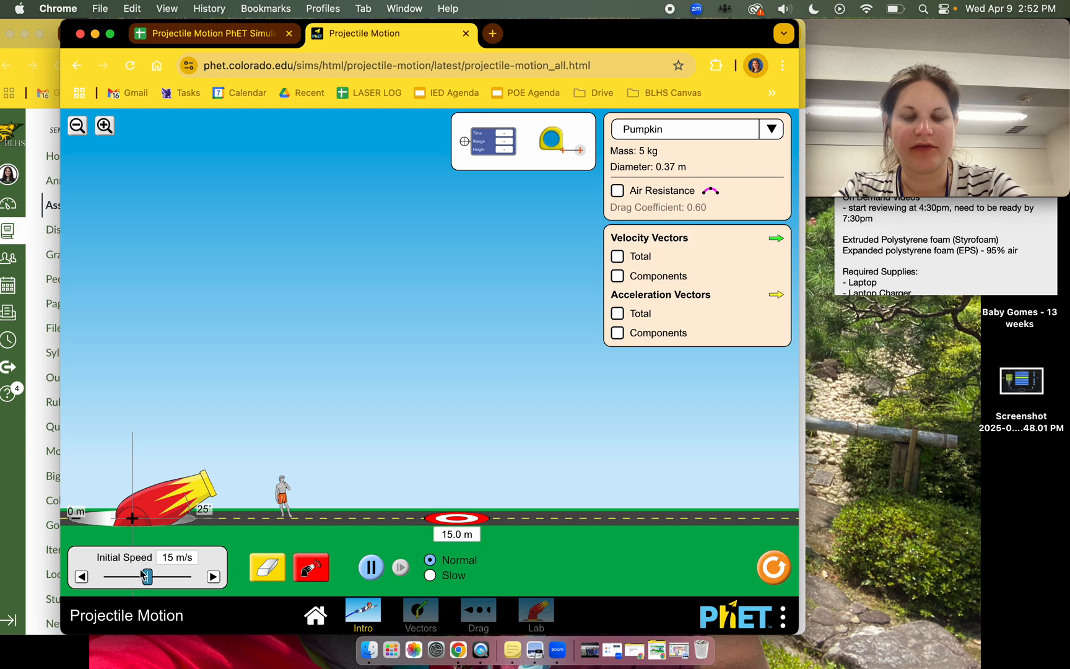
click(306, 575)
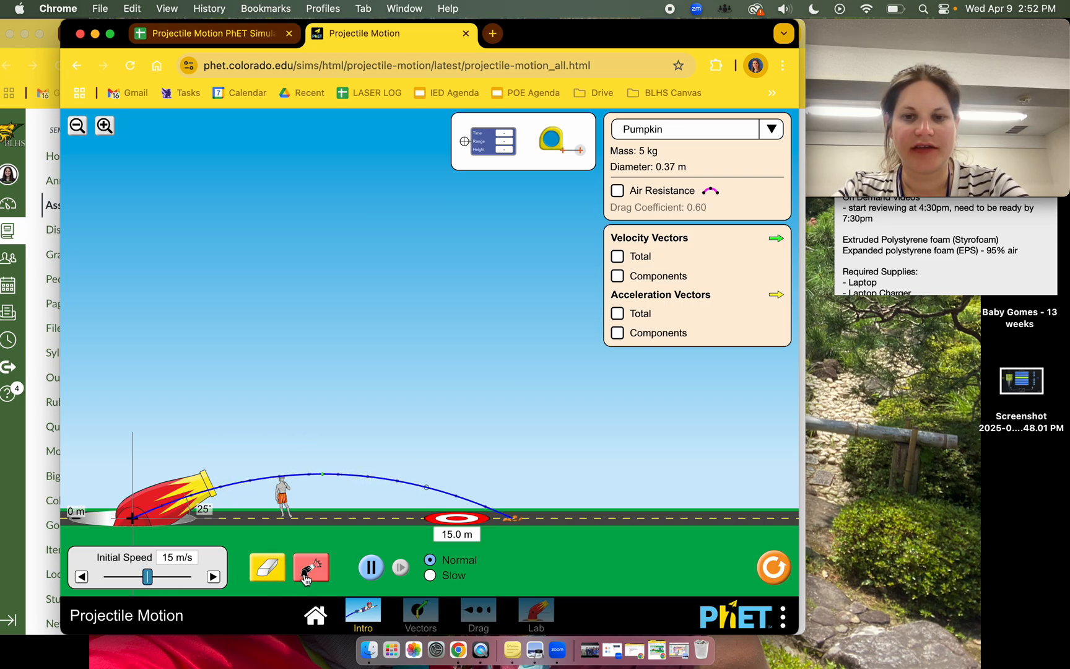
Step: Measure the pumpkin's total time and range at its landing point and its height at the trajectory's highest point
drag(475, 142, 549, 522)
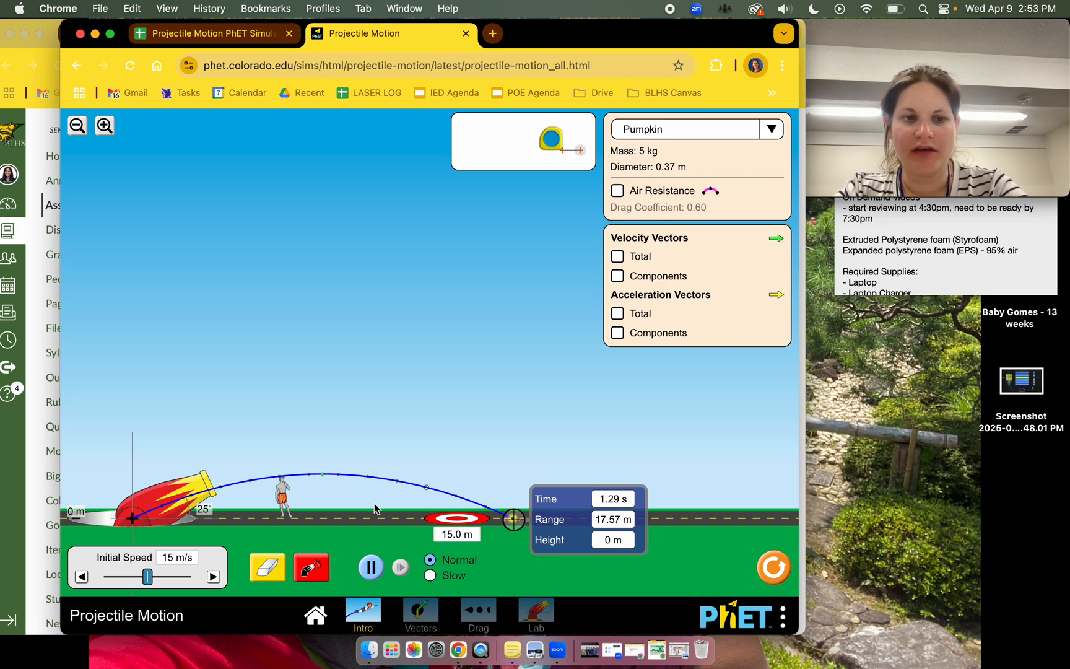
drag(516, 528, 321, 472)
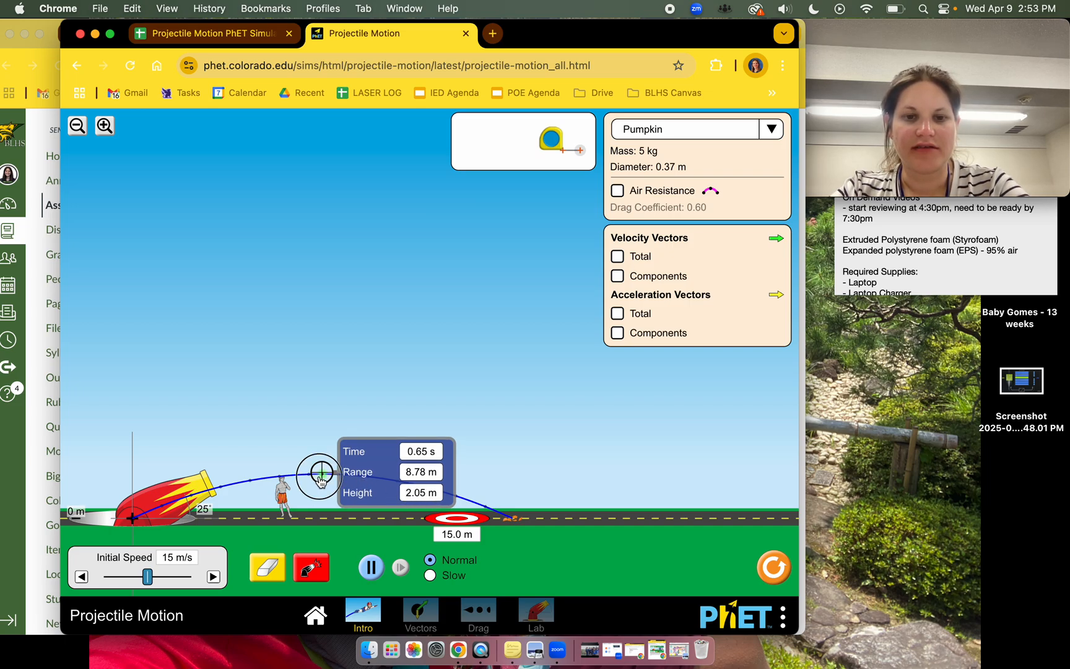
drag(320, 481, 515, 526)
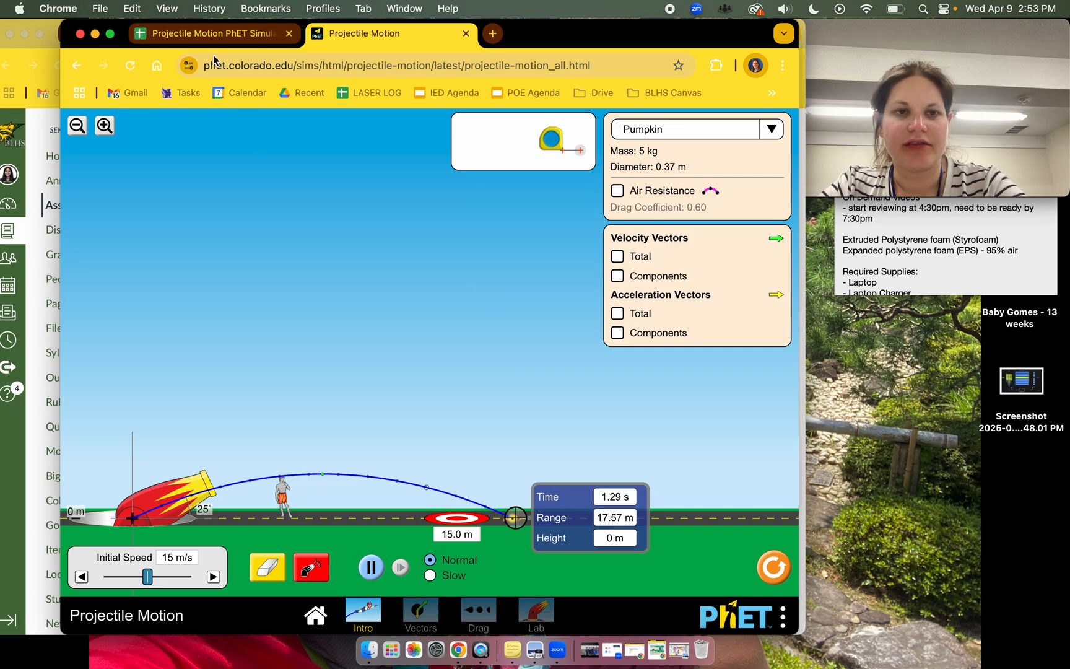
Step: Return to the data spreadsheet and review the 25-degree results and the time, range and height cells for 30 and 35 degrees
click(205, 37)
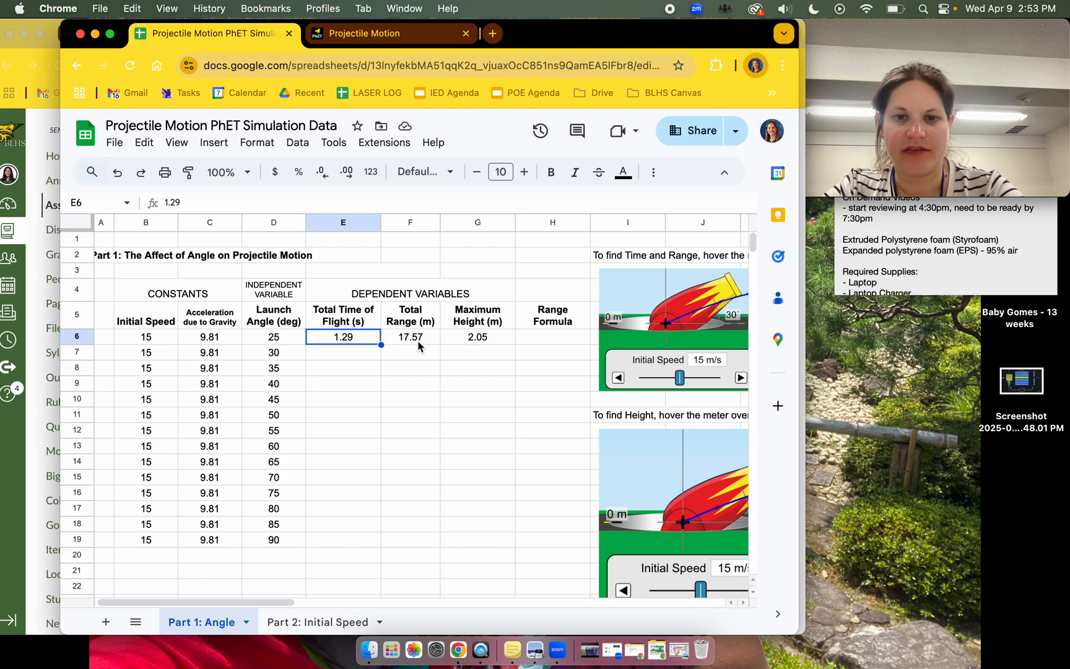
click(469, 340)
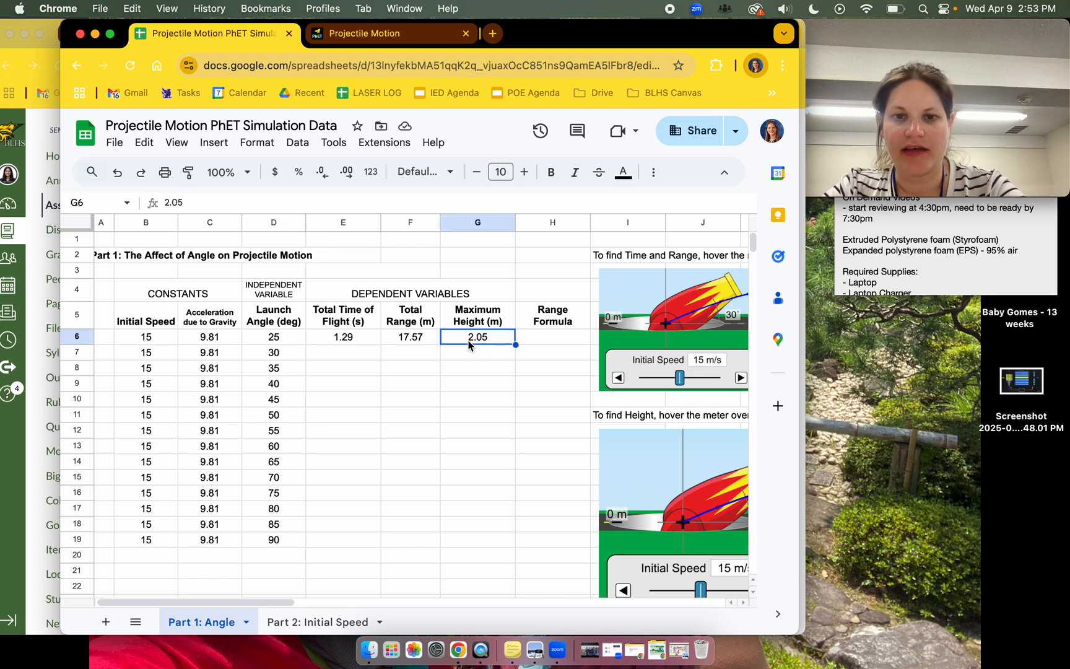
scroll(469, 345, right, 2)
scroll(469, 344, down, 4)
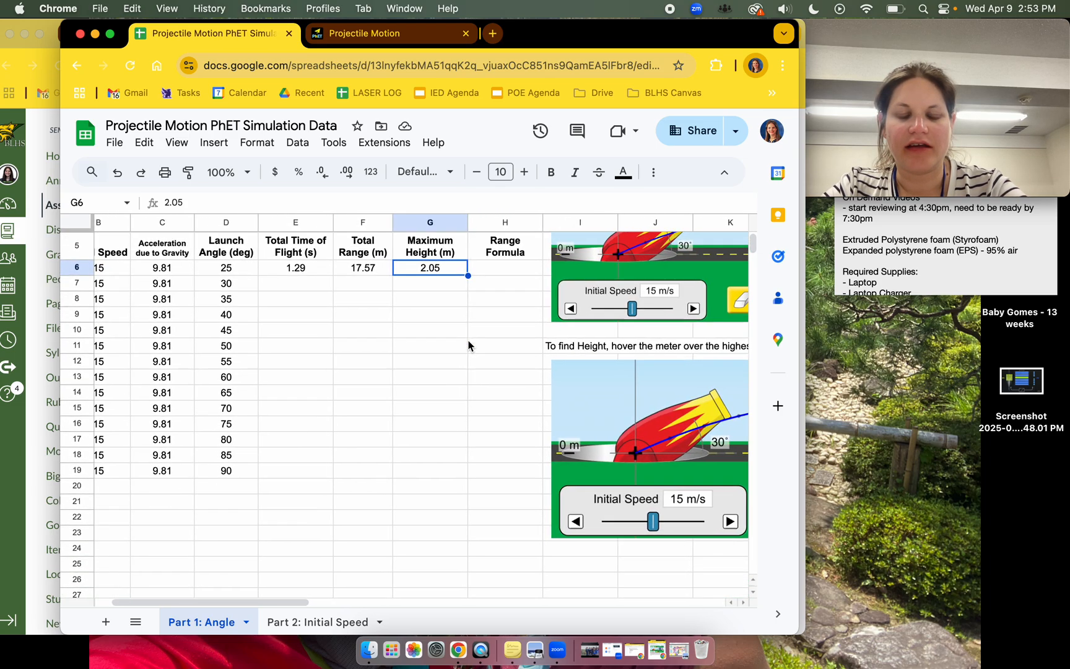
scroll(469, 345, up, 4)
scroll(468, 345, left, 1)
click(323, 350)
click(361, 350)
click(427, 351)
click(325, 370)
click(371, 369)
click(424, 370)
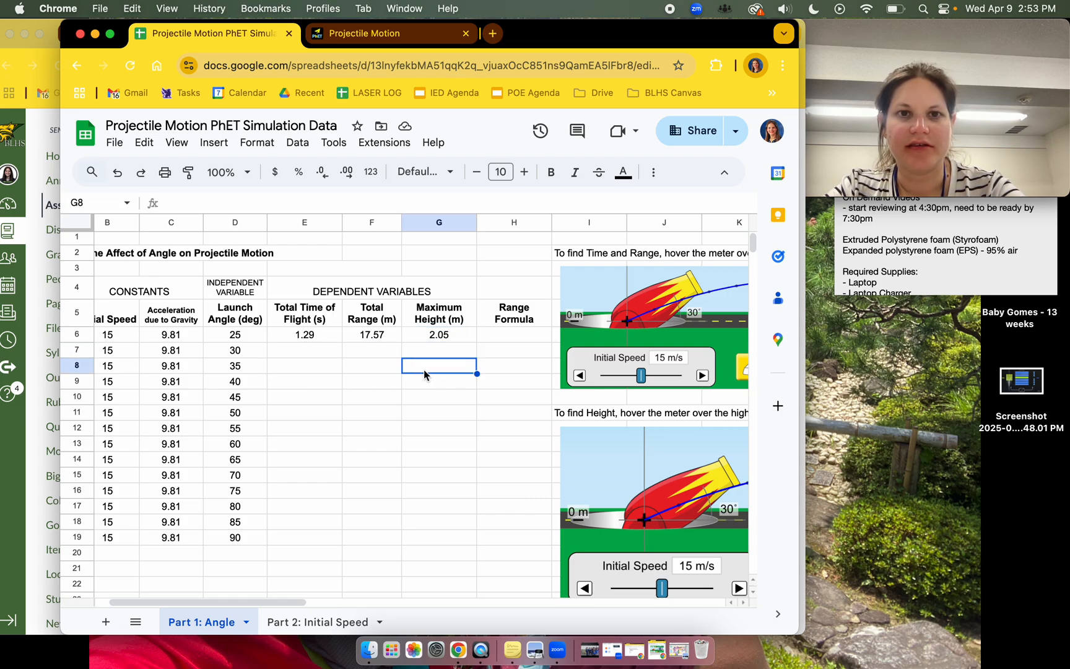
Step: Open the KEY version of the data spreadsheet and examine its Part 1 graphs of flight time and range against launch angle
click(8, 540)
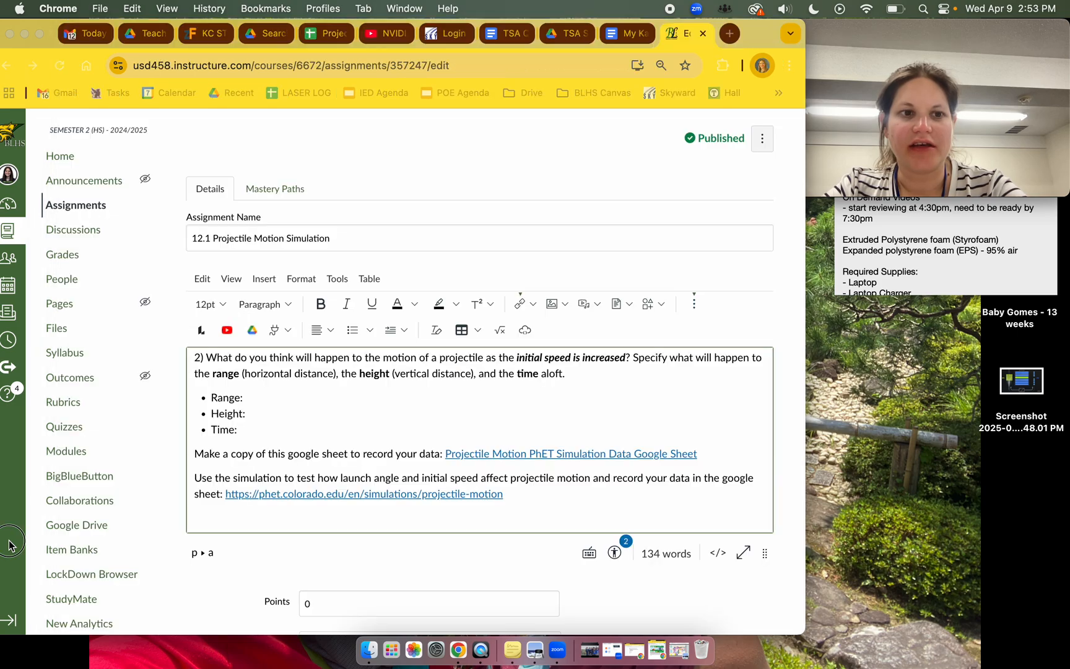
click(327, 33)
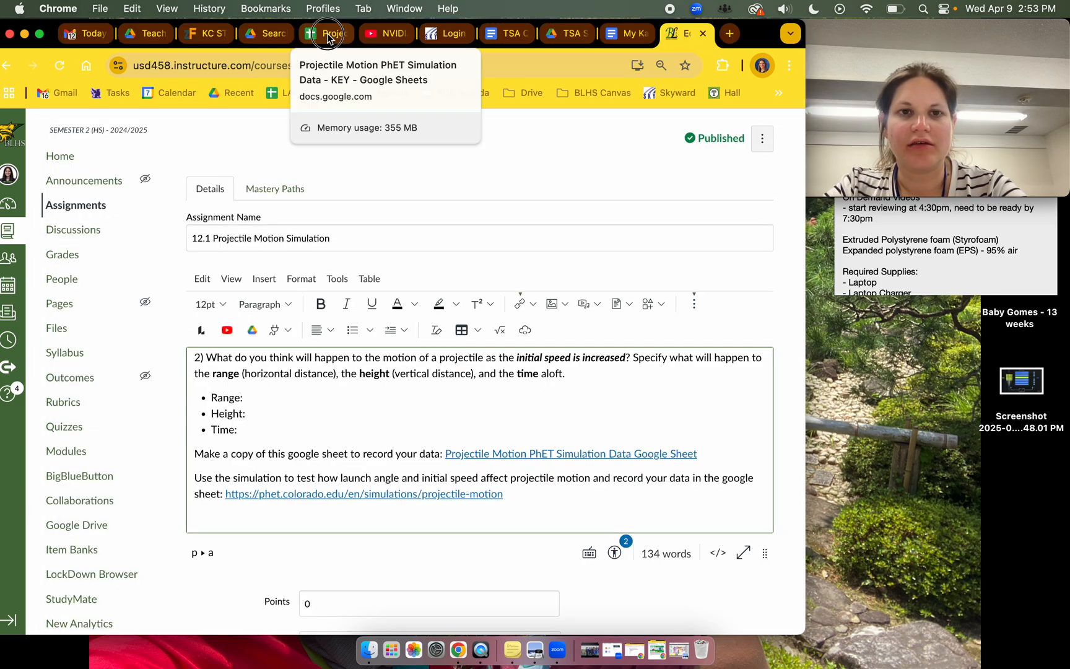
scroll(277, 262, up, 15)
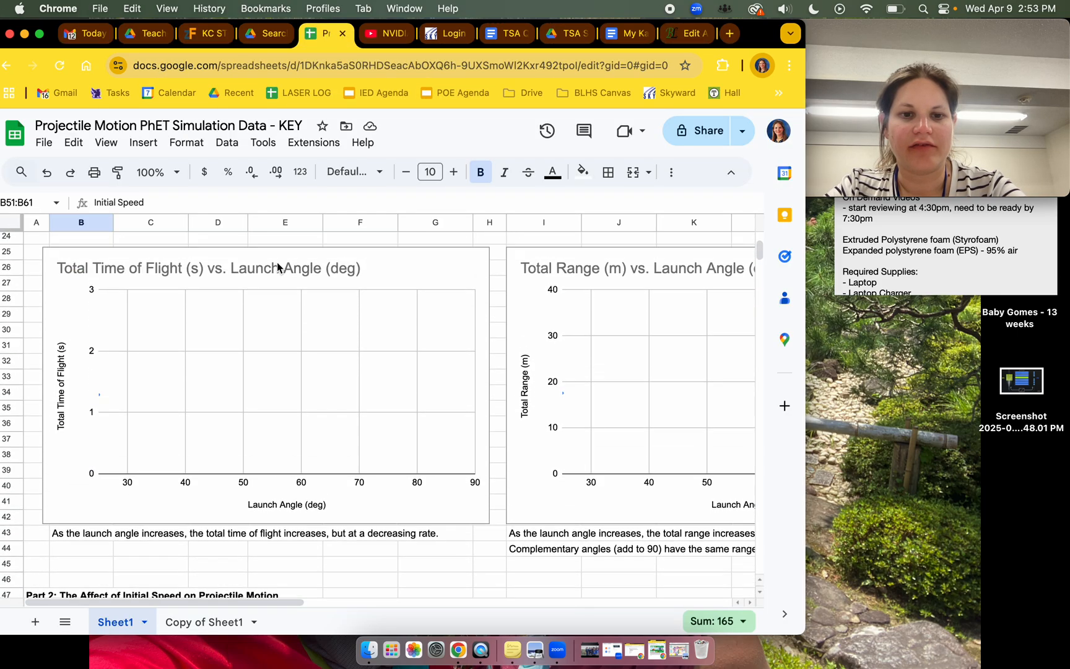
scroll(276, 262, up, 1)
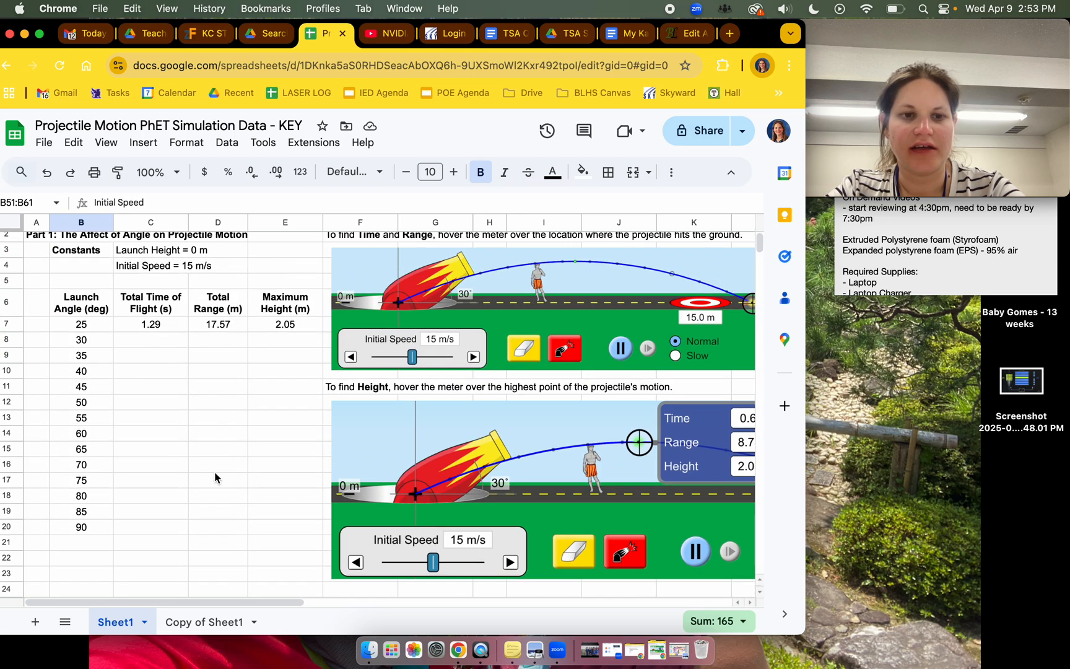
scroll(220, 528, down, 8)
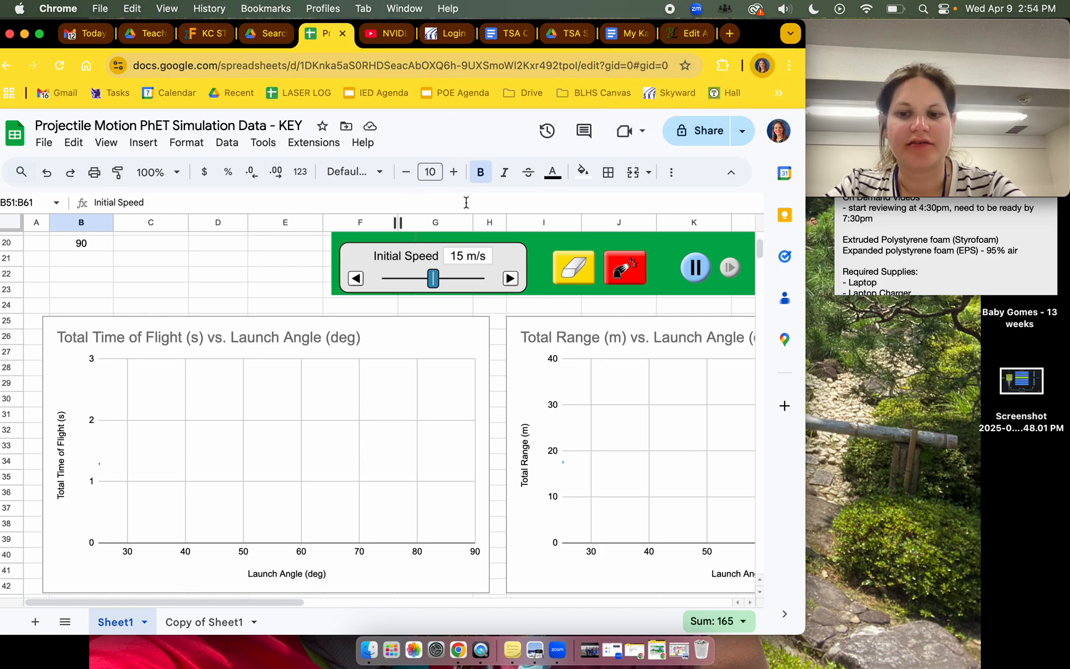
Step: Minimize the Projectile Motion PhET Simulation document and bring the student data spreadsheet to the front
click(658, 650)
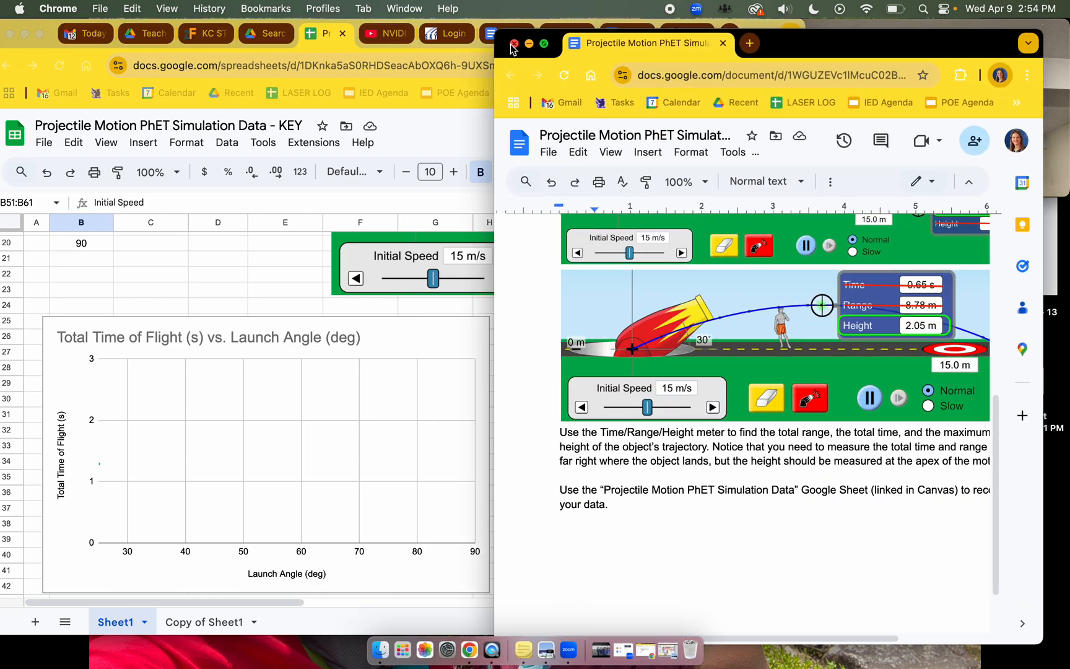
click(529, 43)
key(ctrl+Up)
click(373, 537)
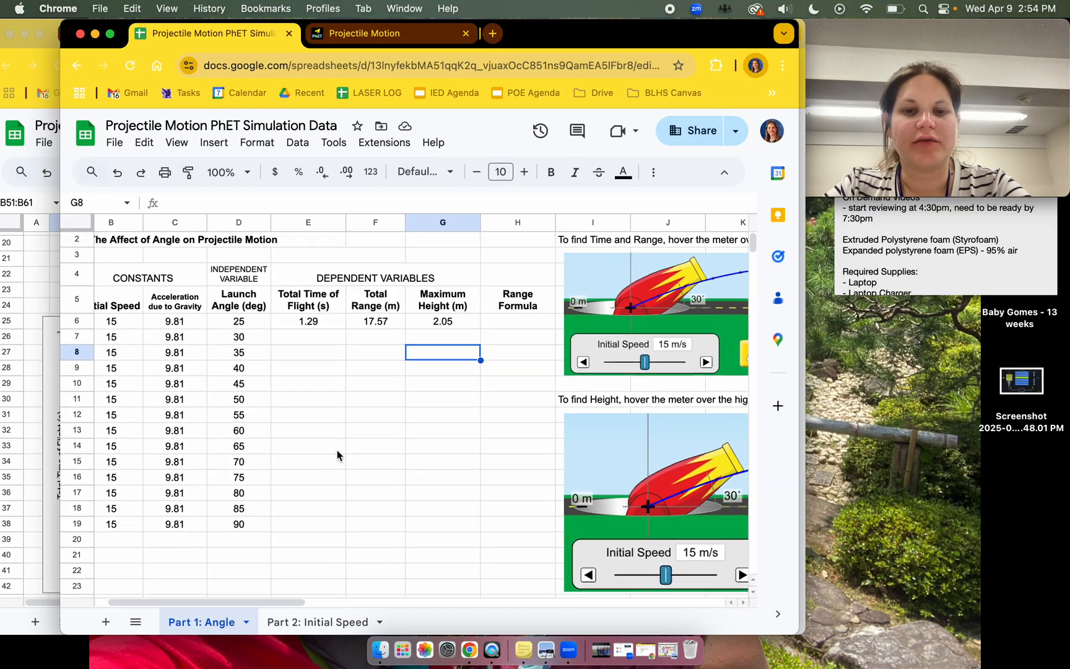
Step: Set the data spreadsheet's zoom to 75%
scroll(337, 450, down, 2)
scroll(337, 448, up, 2)
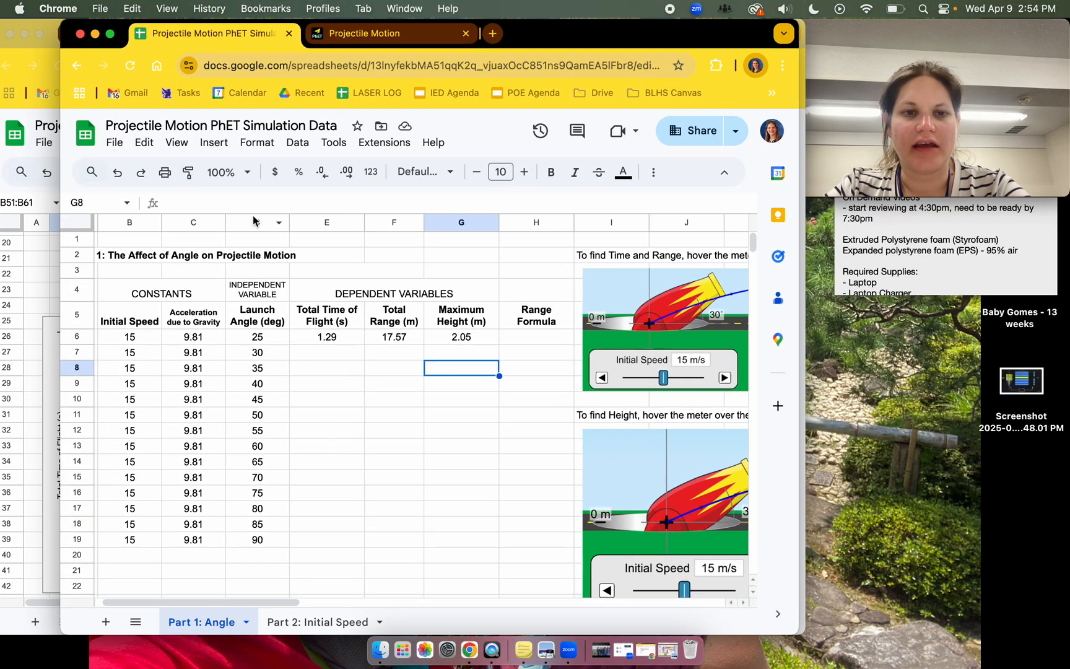
click(232, 172)
click(241, 224)
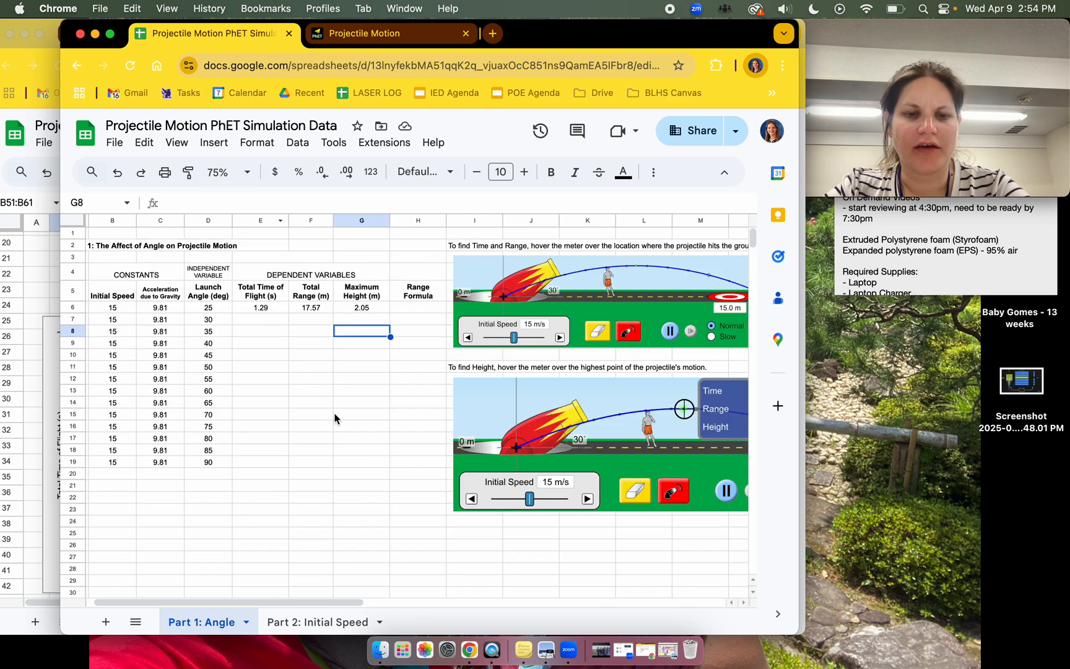
scroll(349, 426, down, 2)
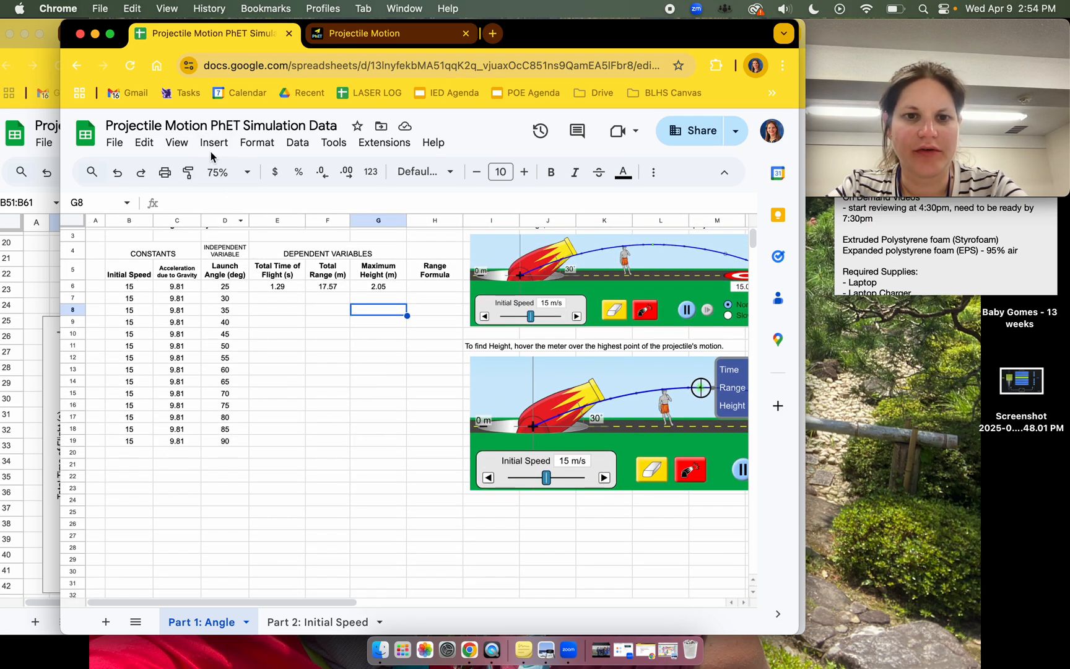
Step: Fill the Range Formula column, cells H5:H19, with grey
click(276, 300)
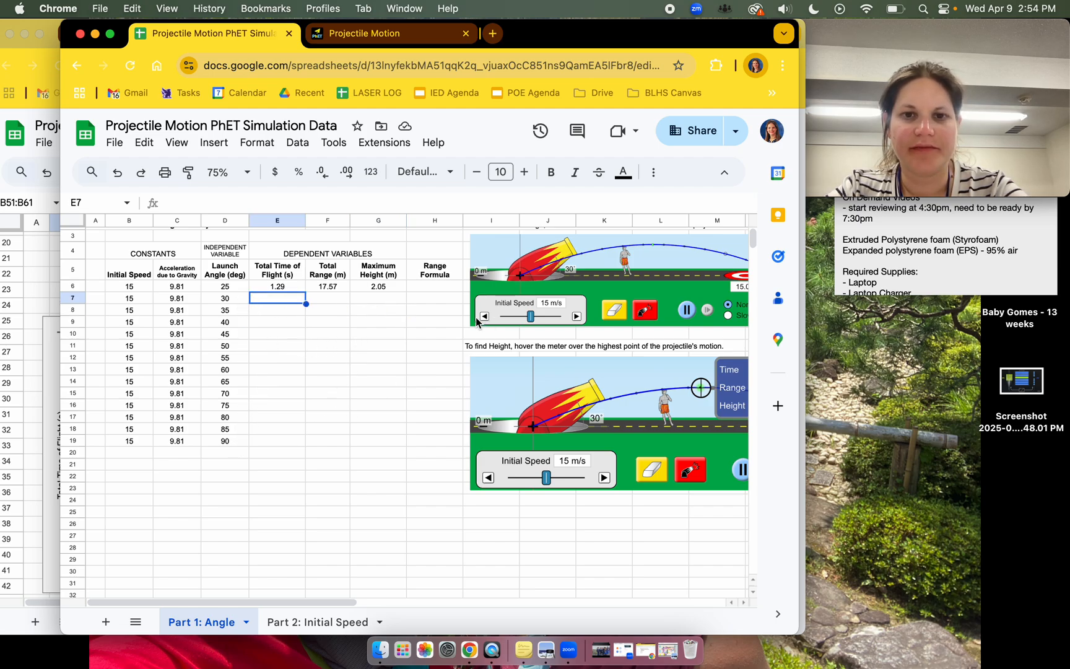
drag(446, 276, 438, 444)
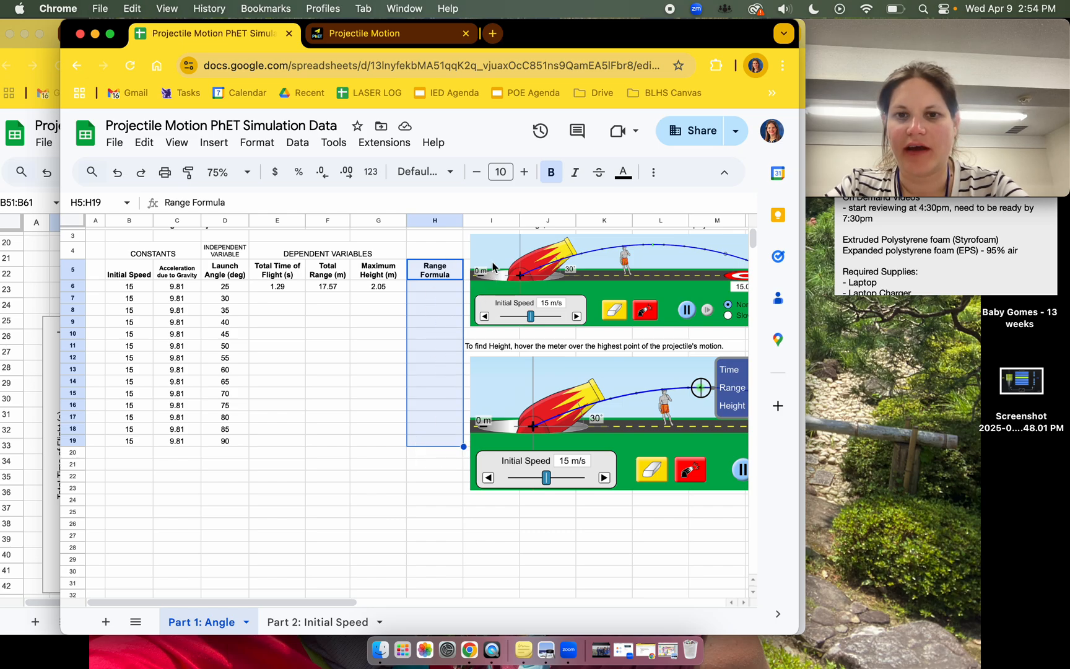
click(657, 179)
click(311, 202)
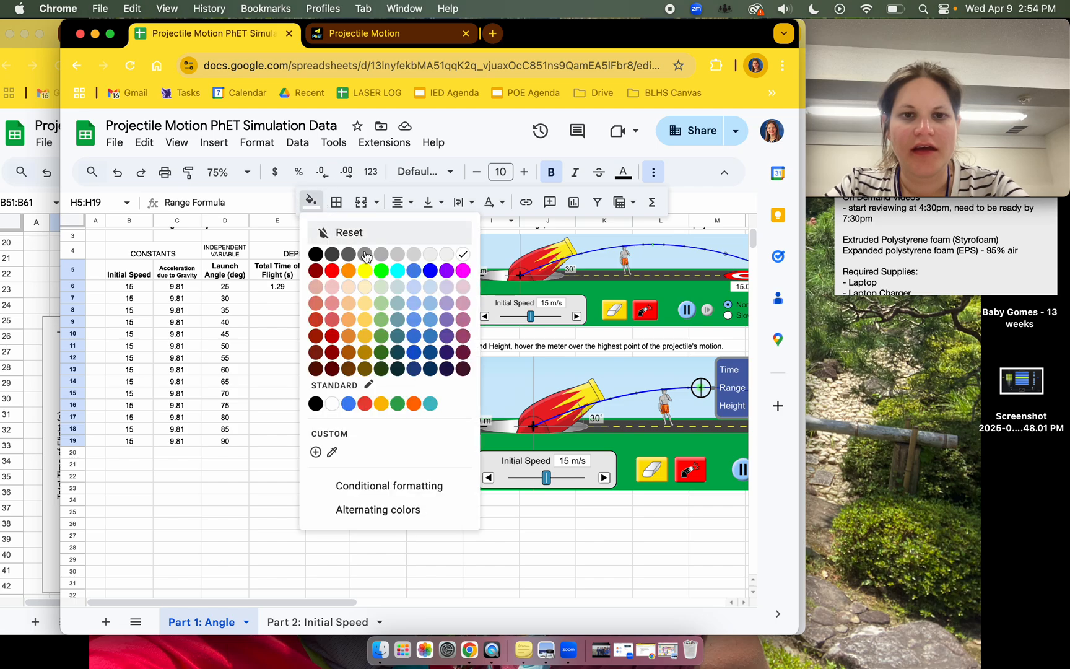
click(398, 254)
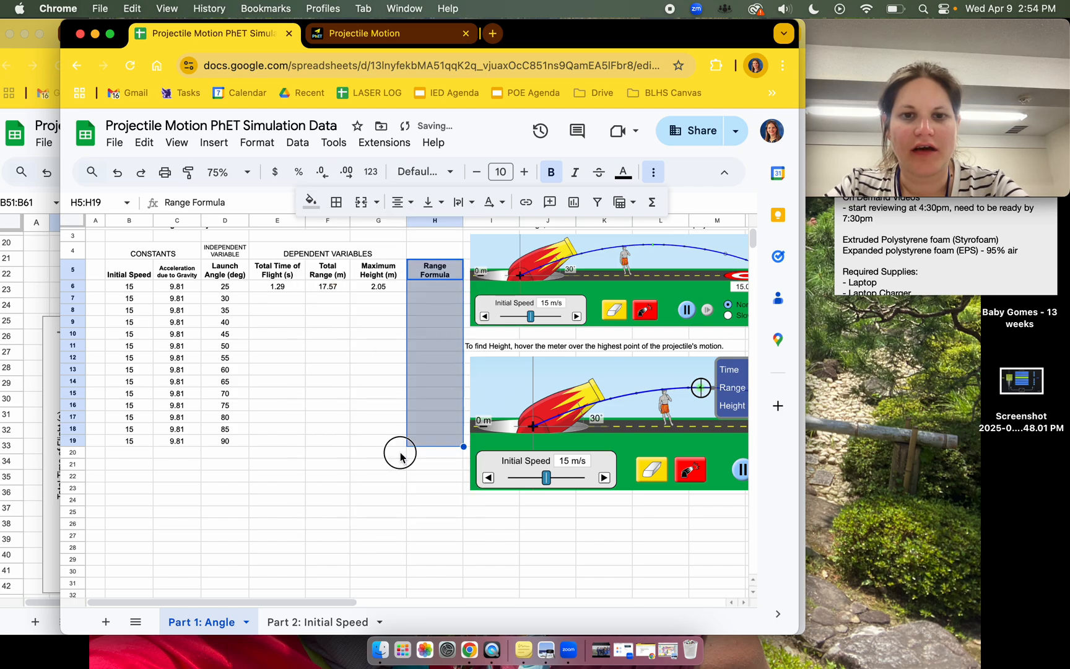
click(400, 457)
click(328, 523)
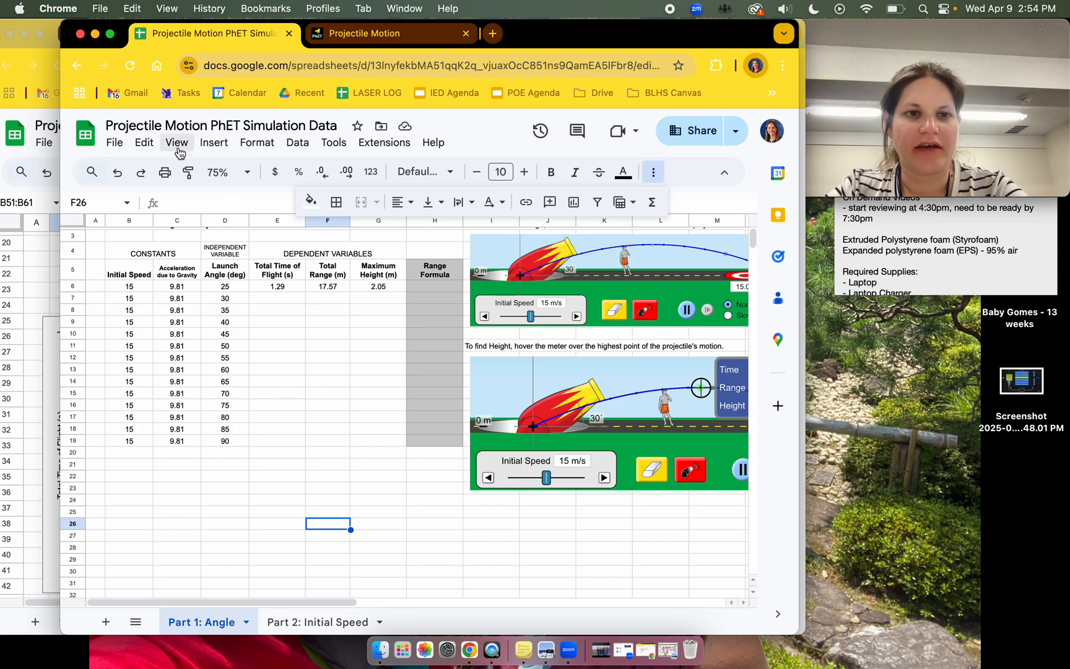
Step: Insert a chart based on the Initial Speed cells B5:B19 and the Total Time of Flight cells E5:E19
click(214, 143)
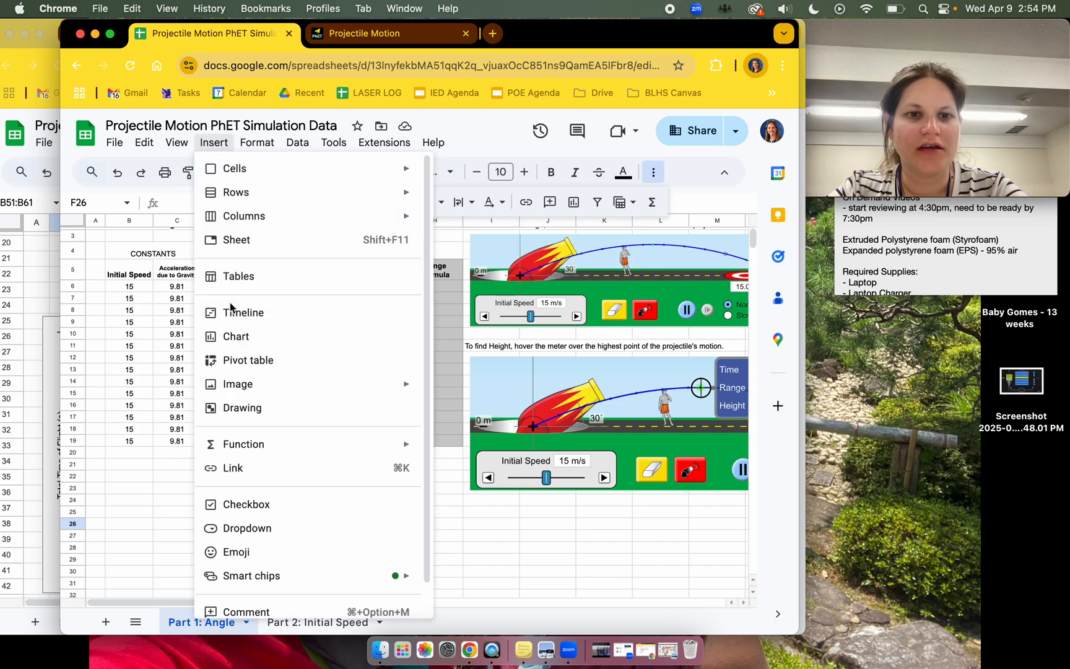
click(117, 370)
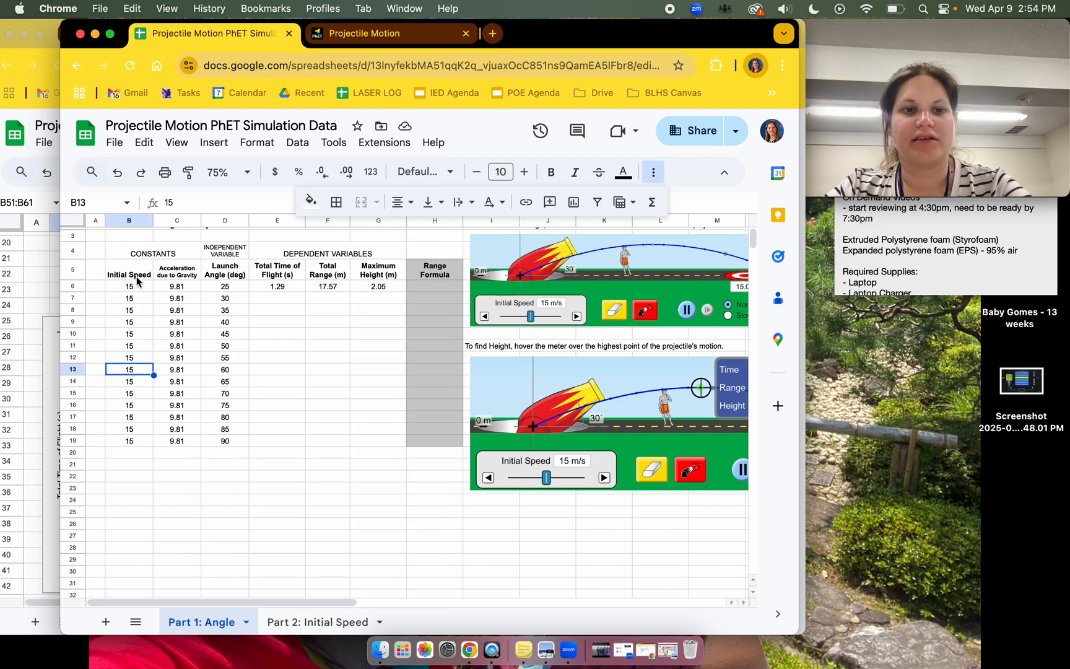
drag(138, 279, 133, 441)
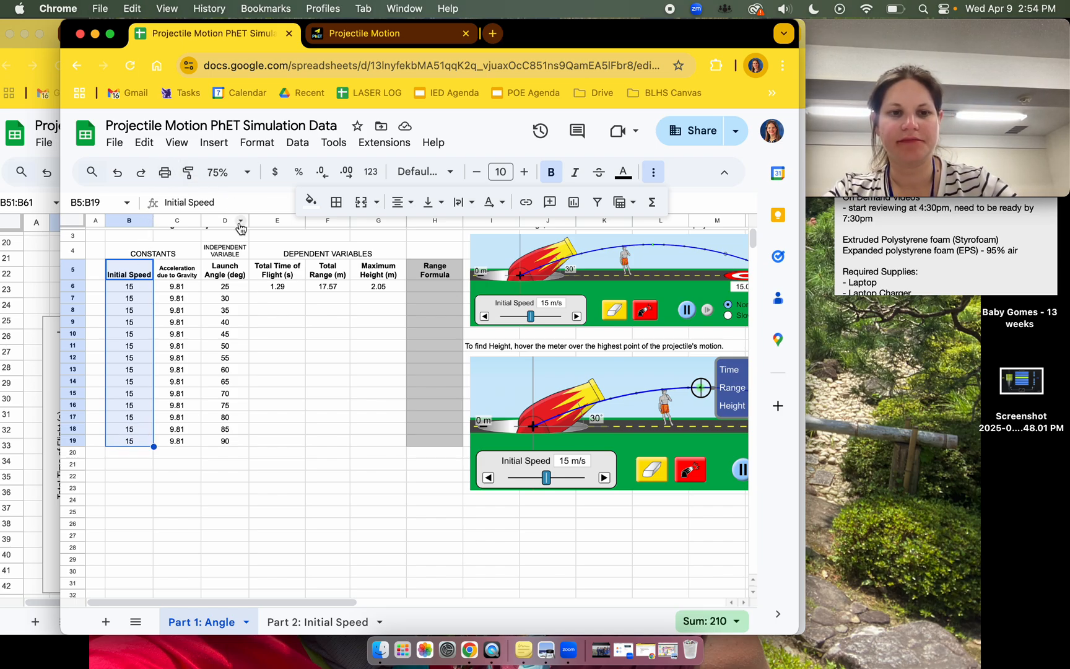
drag(291, 272, 307, 446)
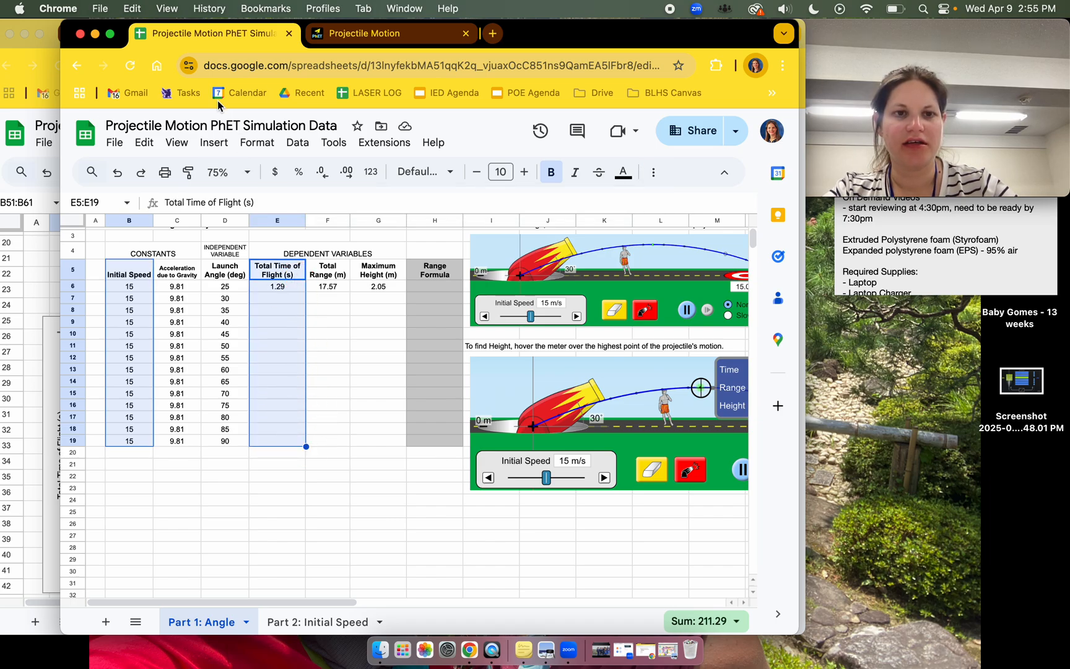
click(214, 143)
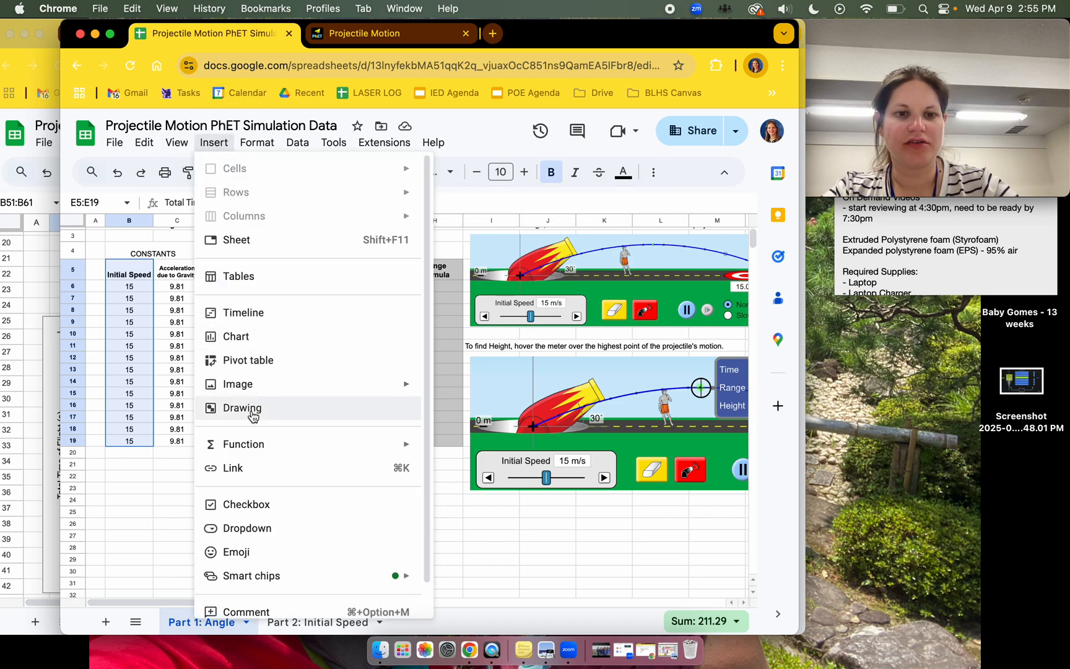
click(242, 338)
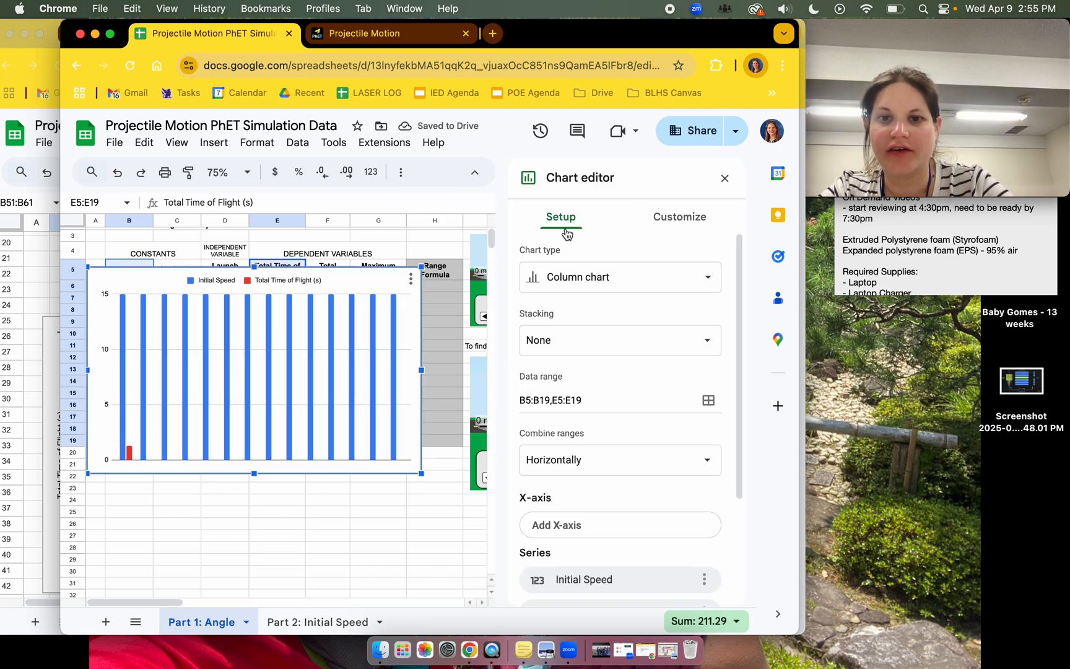
Step: Change the chart type to a scatter chart and review its X-axis and series settings
click(560, 279)
scroll(556, 455, down, 3)
scroll(556, 455, down, 3)
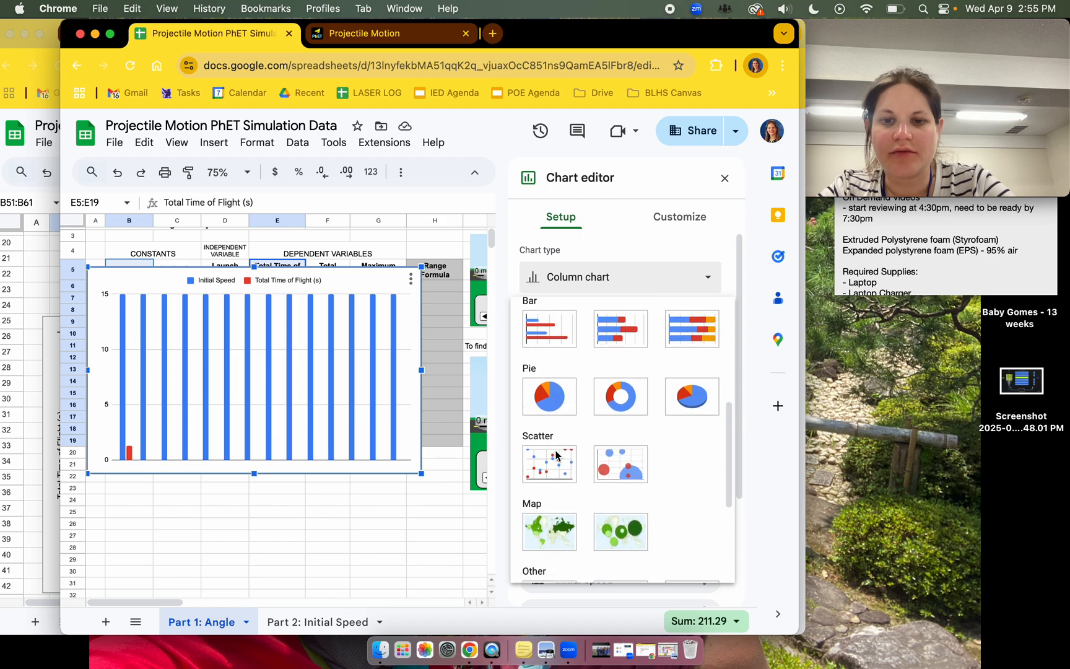
click(556, 457)
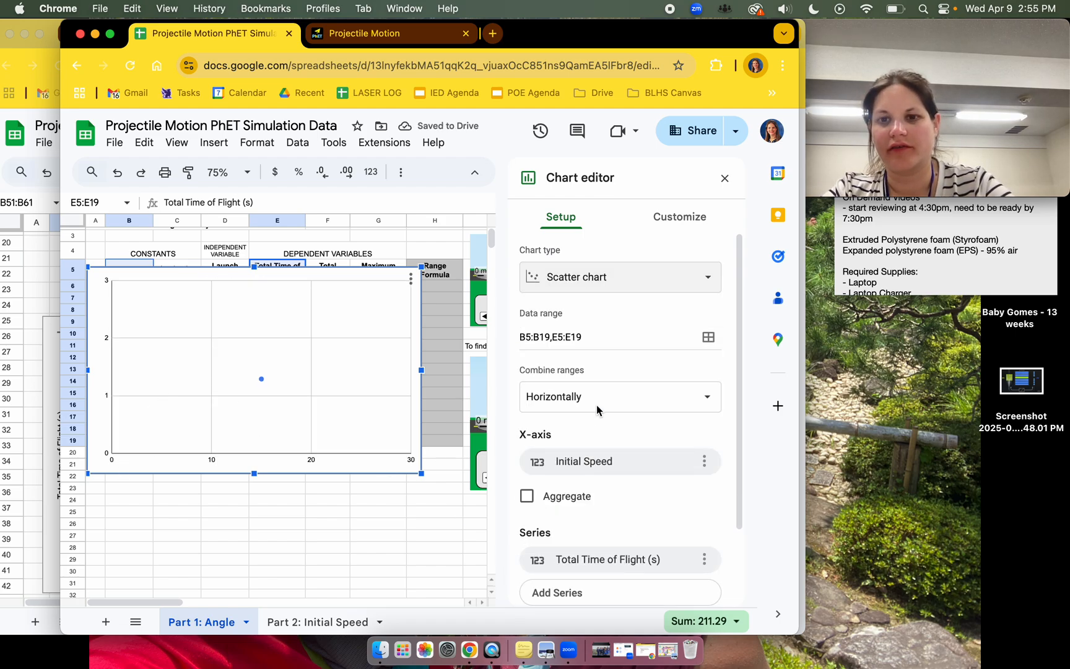
scroll(589, 415, down, 3)
scroll(675, 514, up, 3)
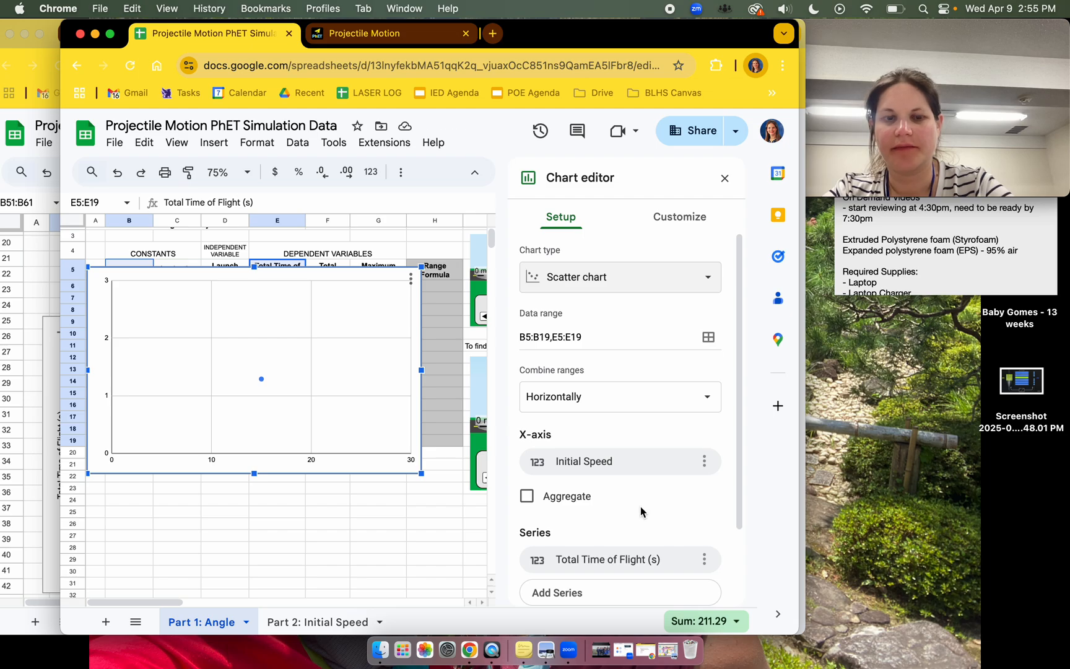
Step: Close the chart editor and move the Initial Speed scatter chart below the data table
key(Return)
click(725, 179)
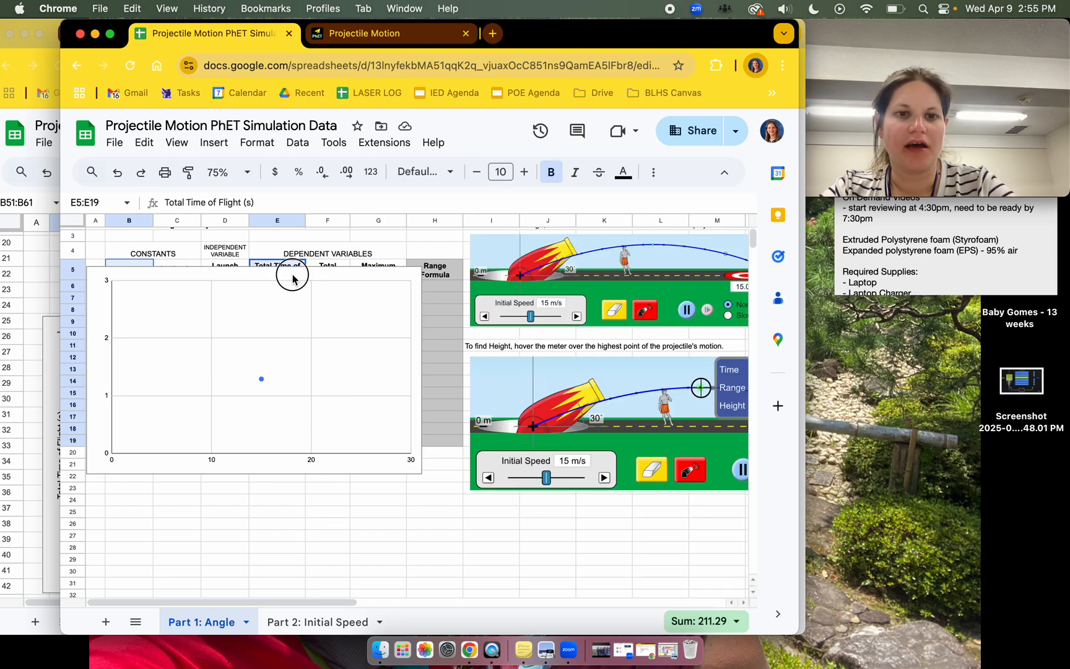
drag(297, 409, 285, 488)
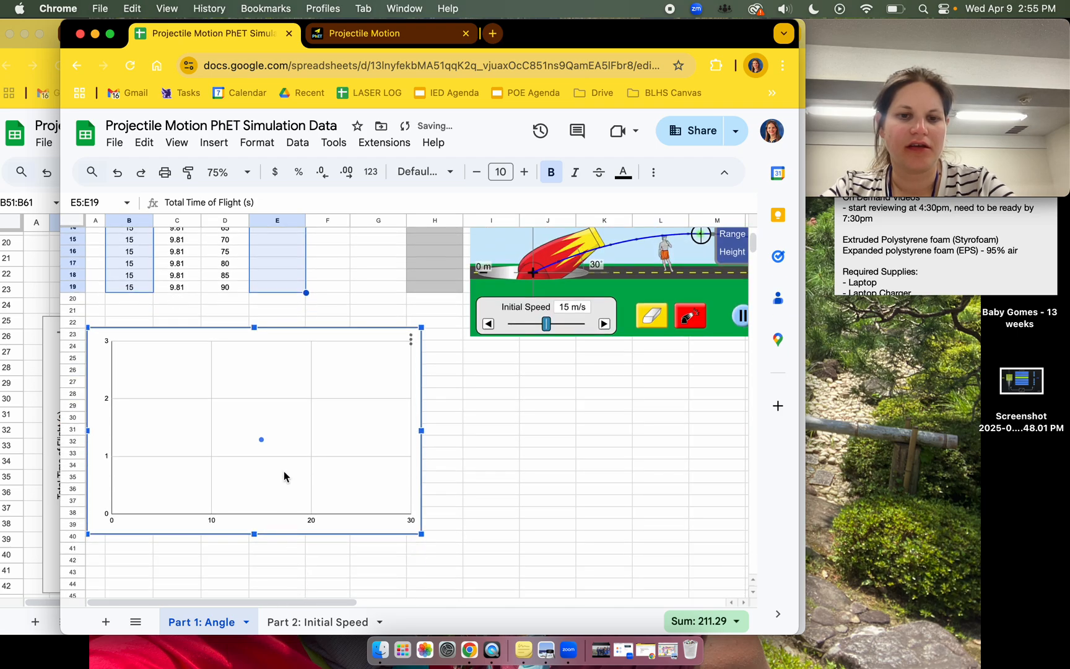
Step: Examine the scatter chart against the Initial Speed and Total Time of Flight columns in the data table
scroll(285, 488, up, 5)
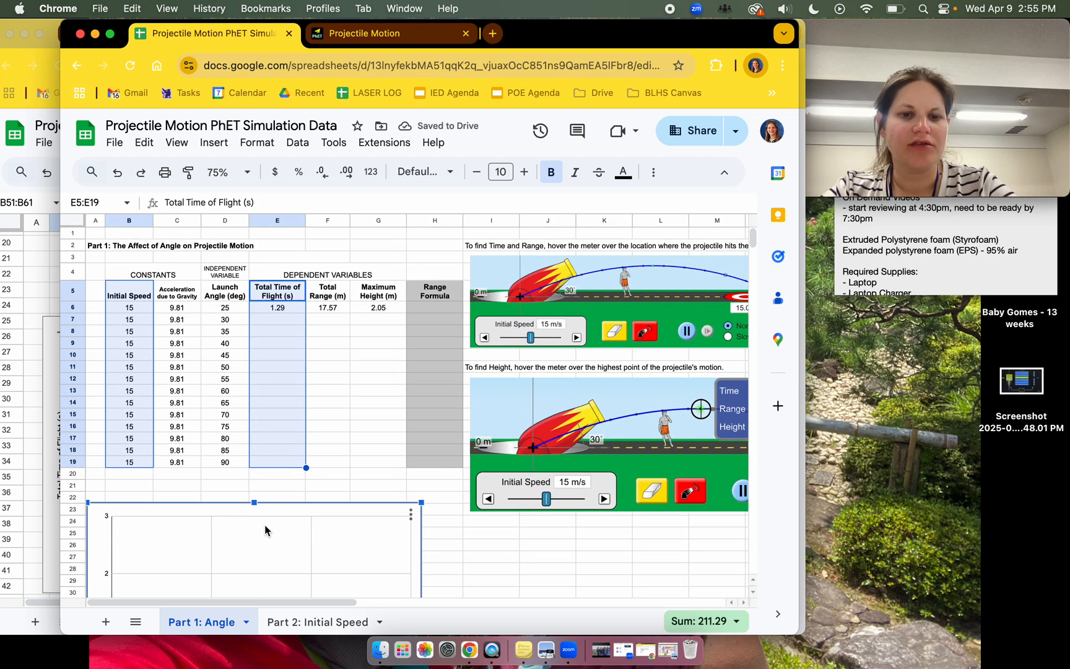
scroll(265, 526, down, 4)
scroll(262, 508, up, 3)
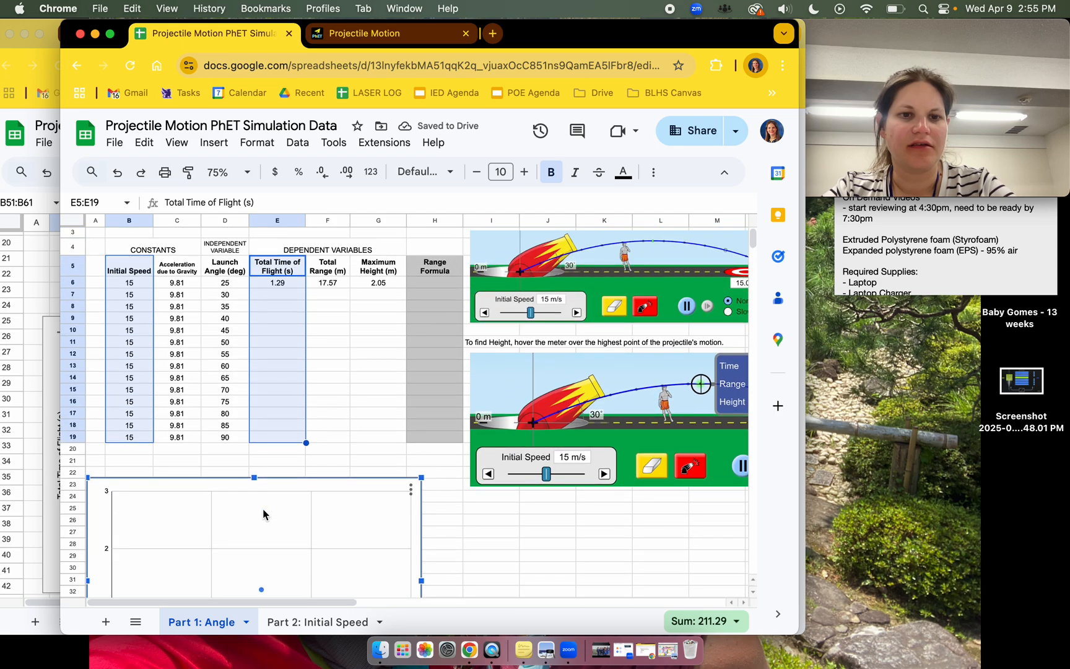
scroll(262, 514, down, 4)
scroll(262, 514, up, 2)
scroll(262, 514, up, 4)
scroll(252, 412, down, 6)
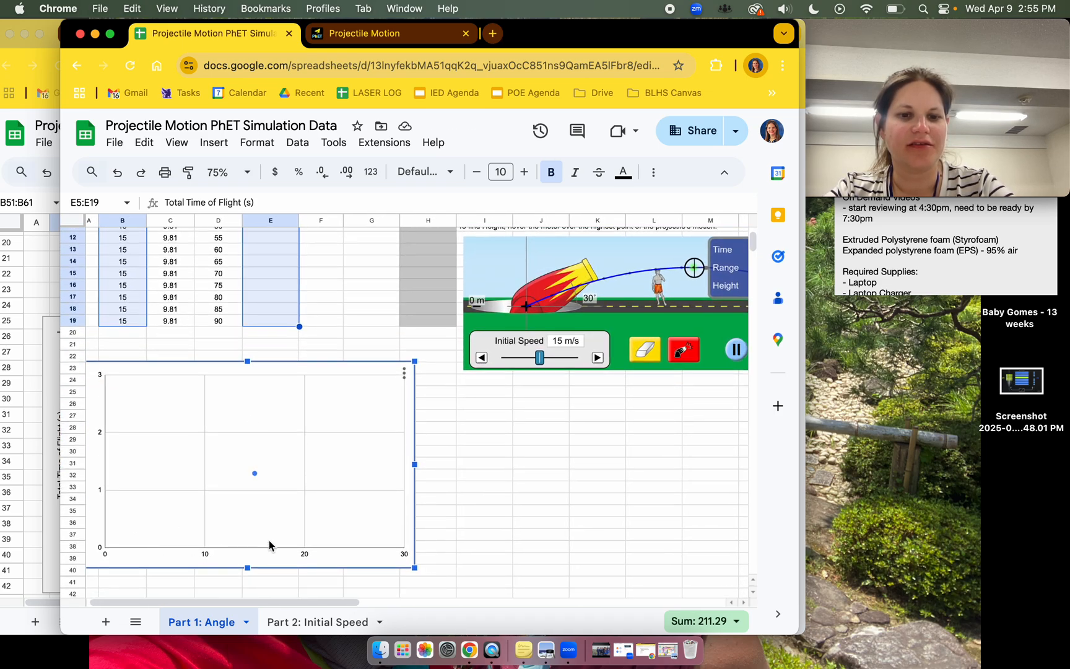
scroll(254, 489, up, 4)
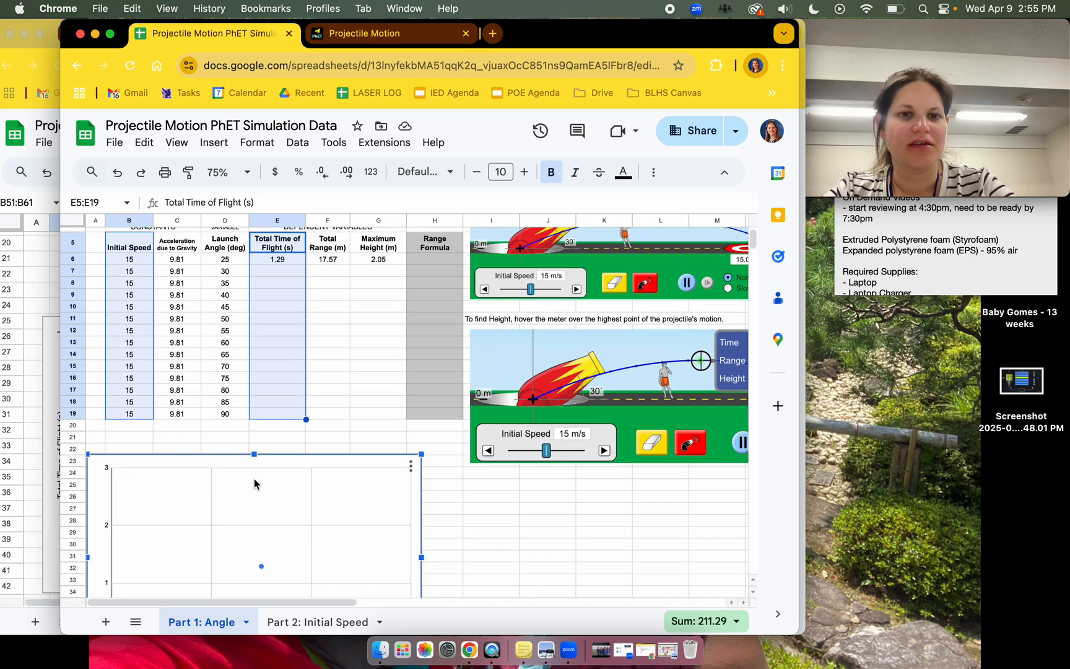
scroll(254, 483, up, 1)
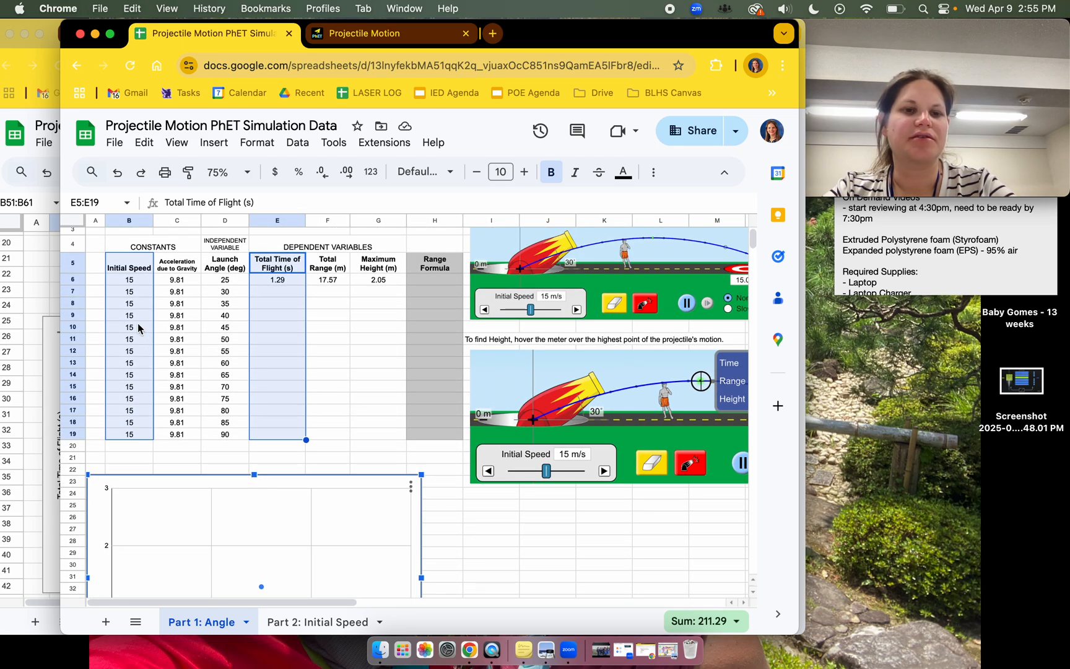
Step: Delete the Initial Speed chart and insert a new chart from the Launch Angle and Total Time of Flight cells D5:E19
key(Delete)
drag(228, 263, 285, 437)
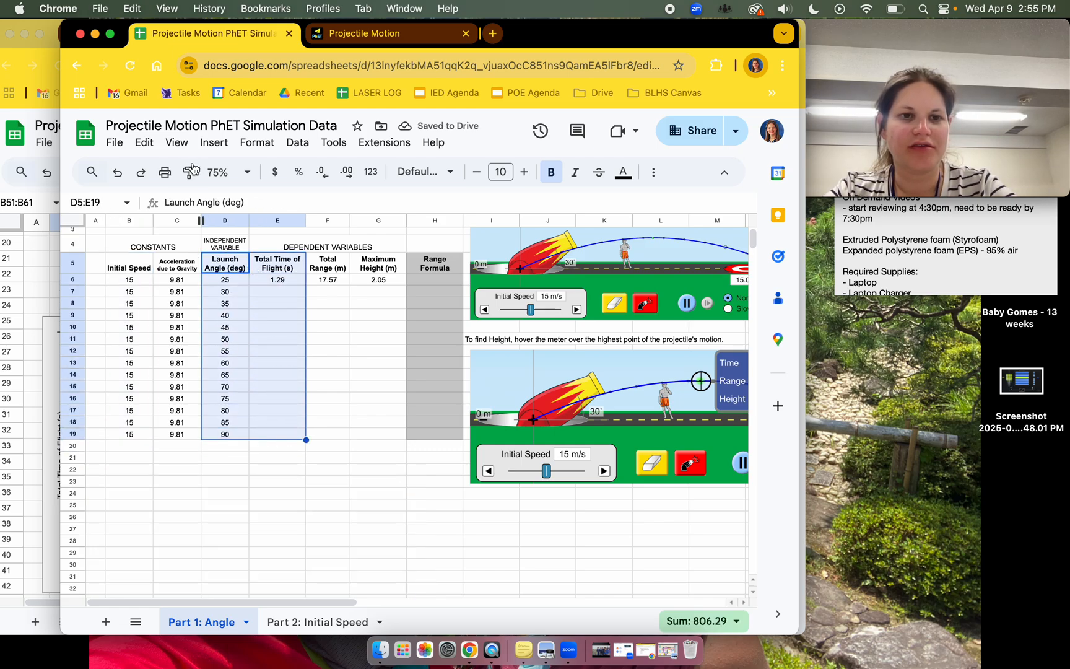
click(213, 142)
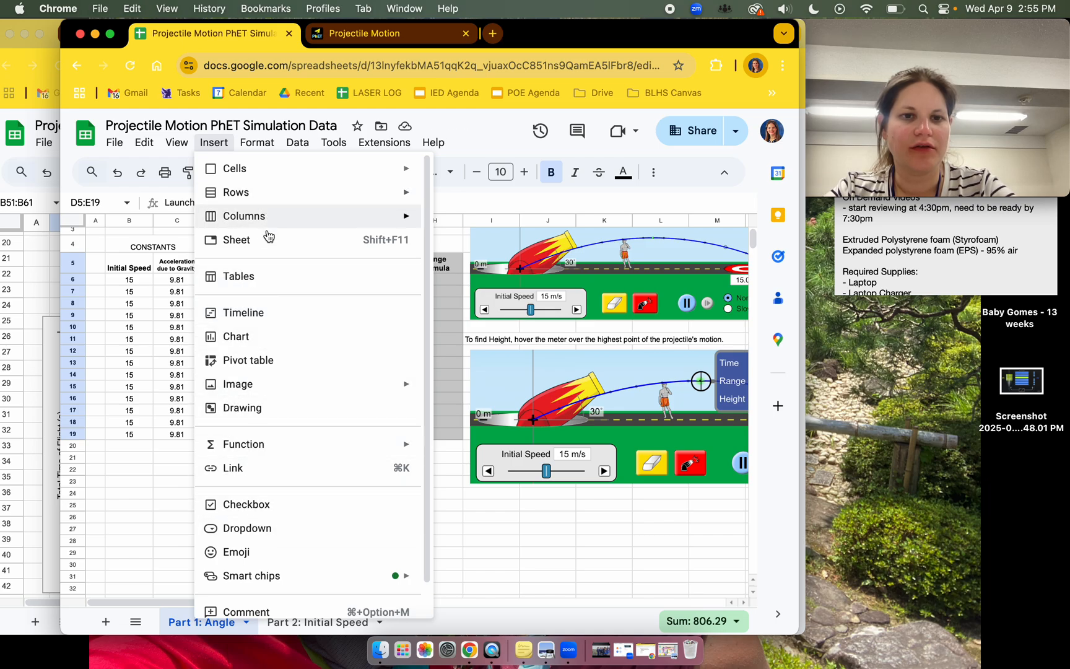
key(Escape)
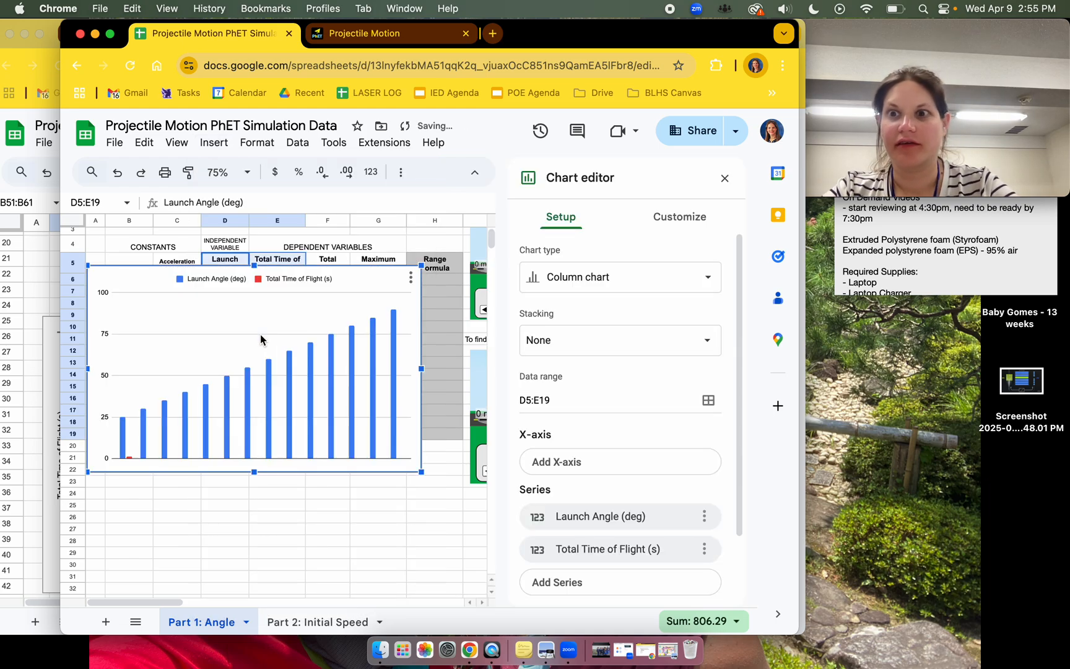
Step: Change the Launch Angle and Total Time of Flight chart to a scatter chart
click(570, 288)
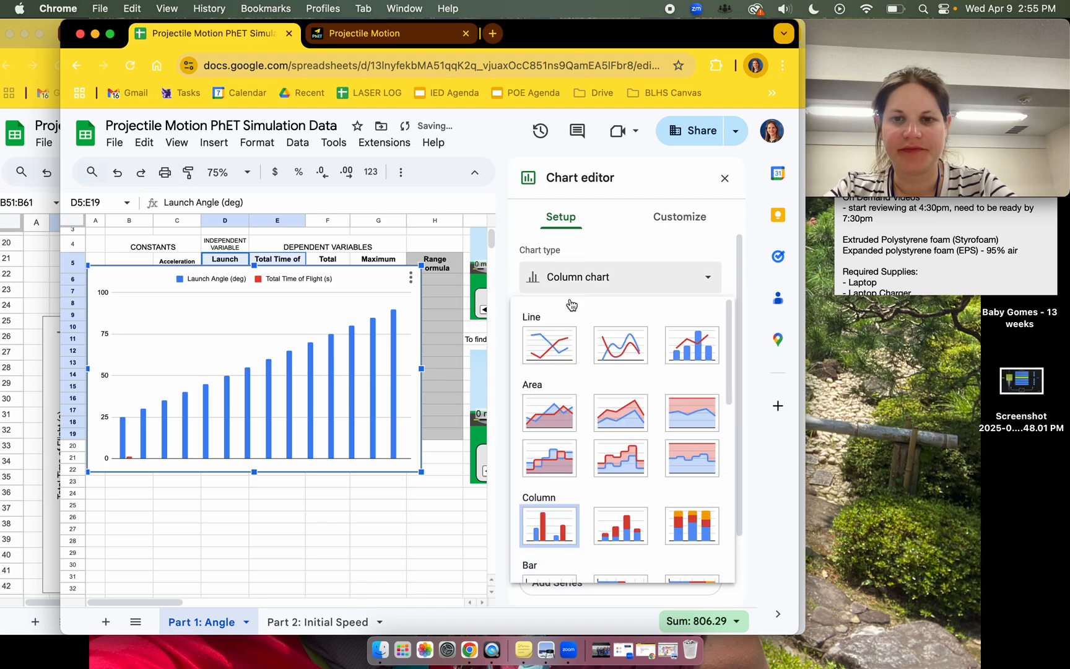
scroll(556, 477, down, 6)
click(555, 455)
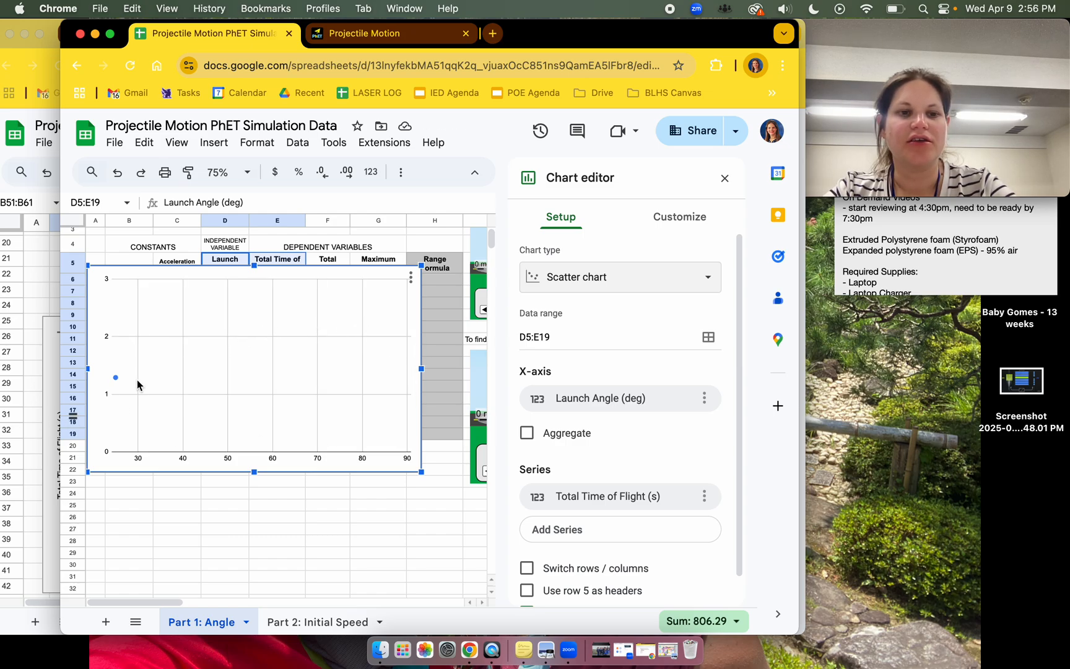
Step: Close the chart editor and move the Launch Angle scatter chart below the data table
click(724, 178)
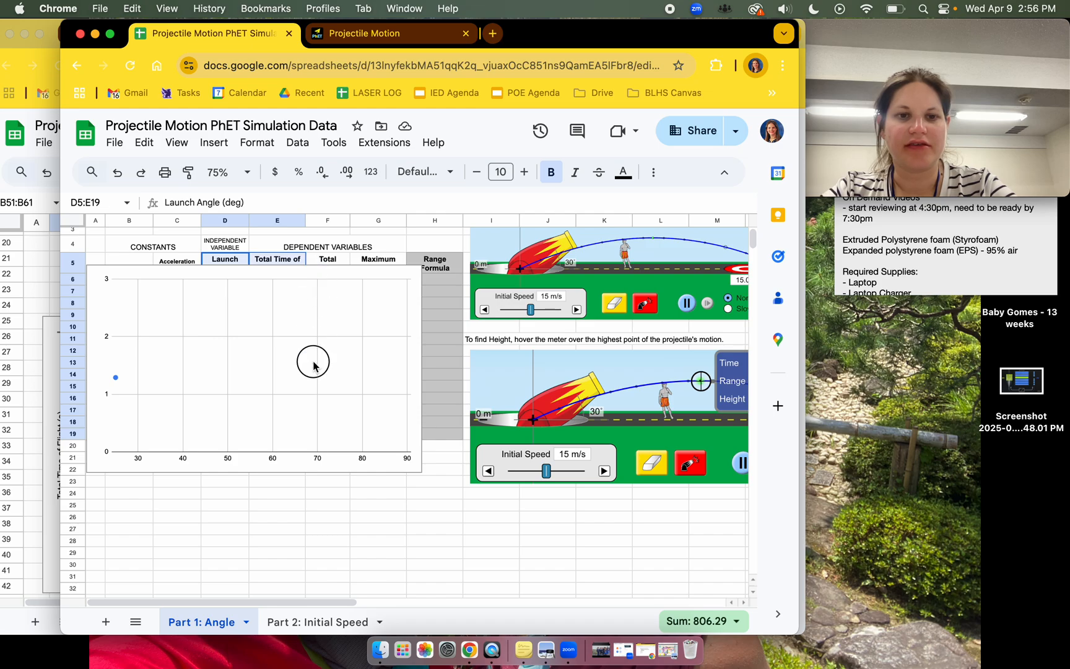
drag(332, 357, 337, 574)
scroll(340, 573, down, 3)
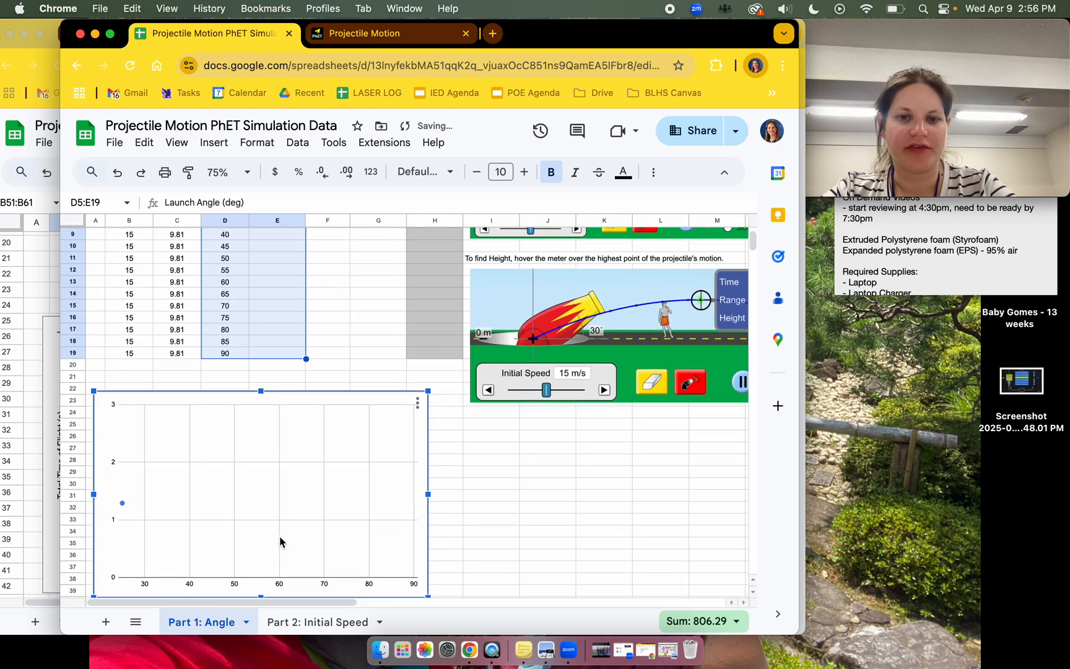
Step: Reopen the scatter chart for editing and set its chart title to "Launch Angle Vs. Time of Flight"
click(418, 399)
click(431, 423)
scroll(564, 426, down, 1)
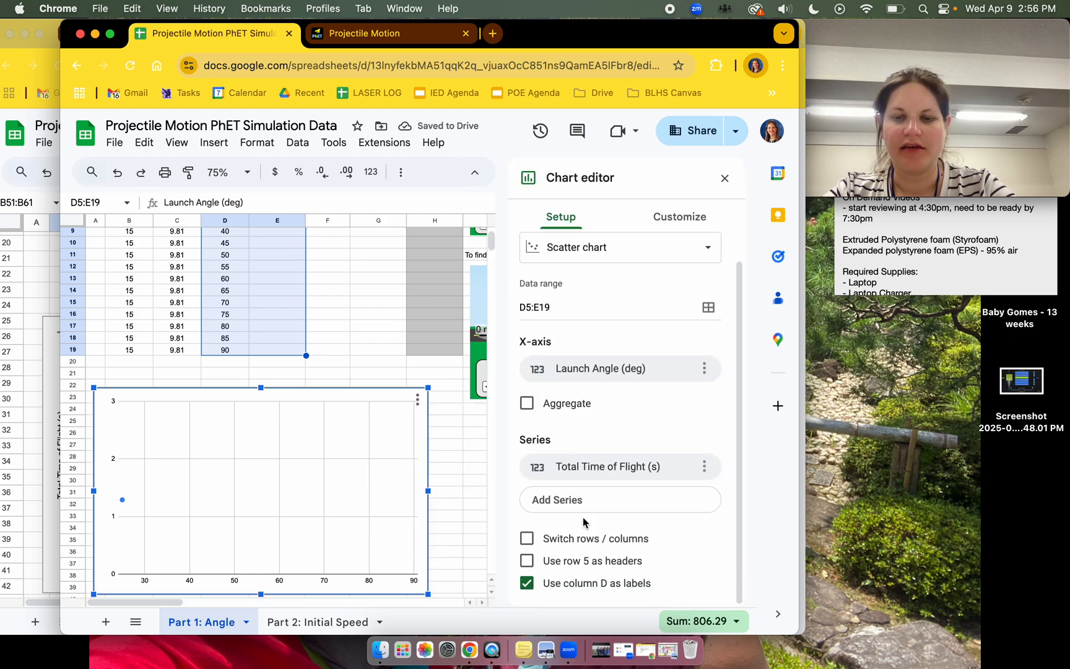
scroll(595, 448, up, 1)
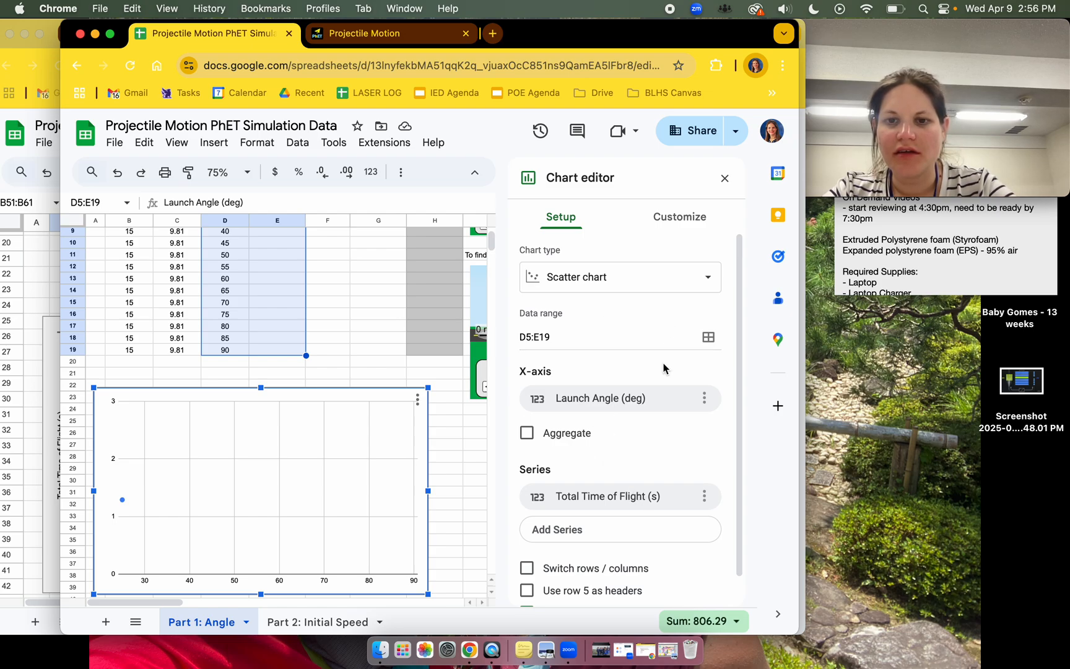
click(669, 218)
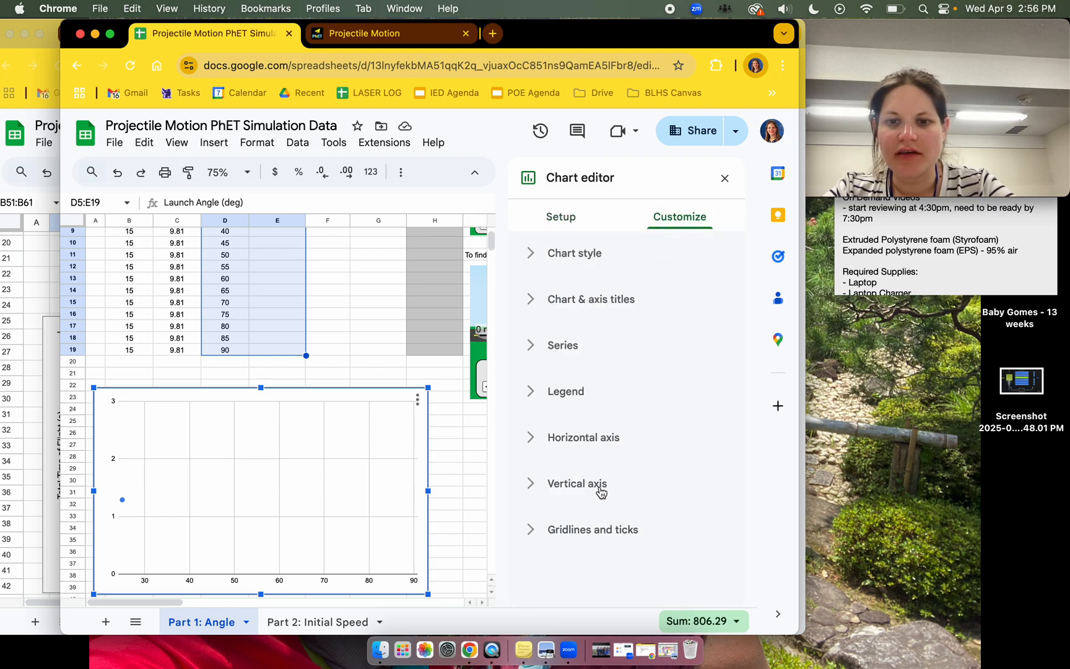
click(604, 310)
click(570, 417)
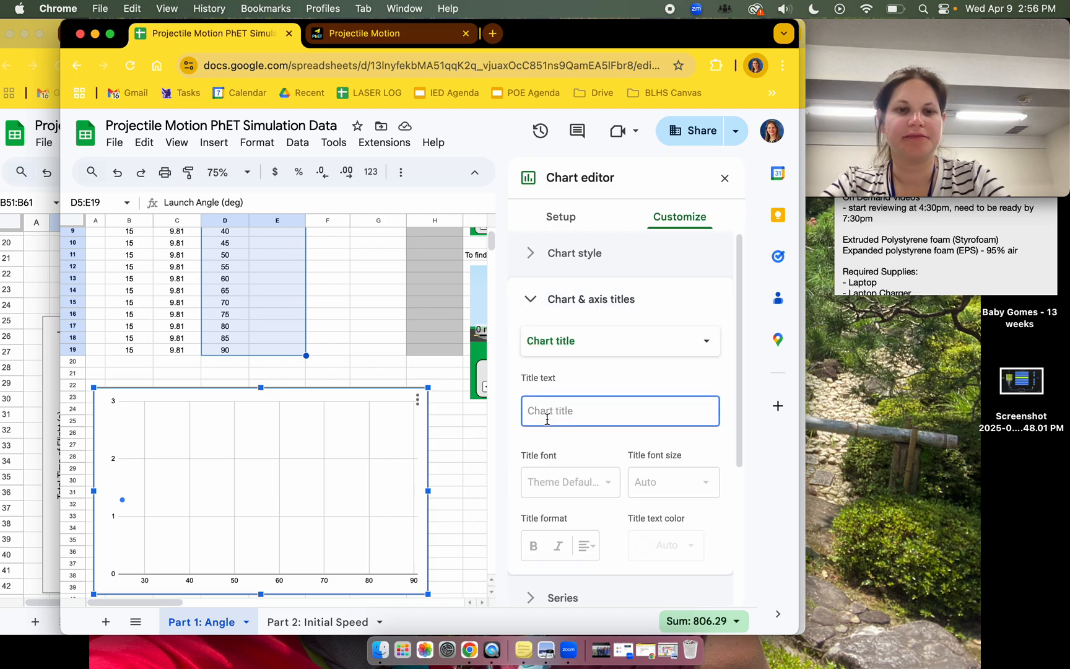
scroll(429, 373, up, 3)
text(Launch Angle)
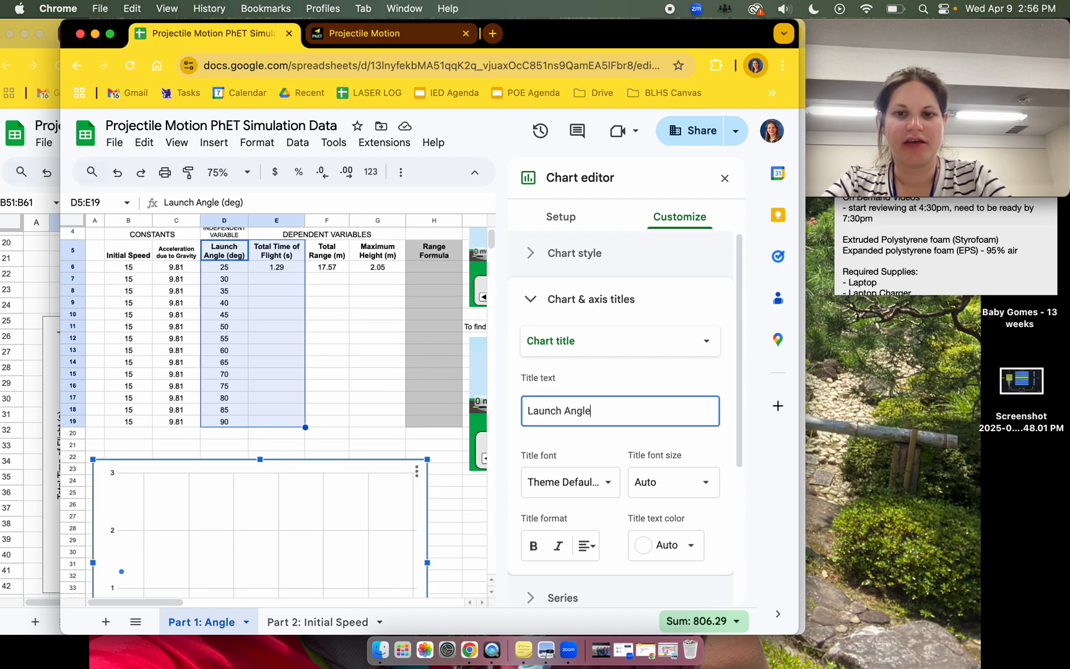
text( Vs. Time of Flight)
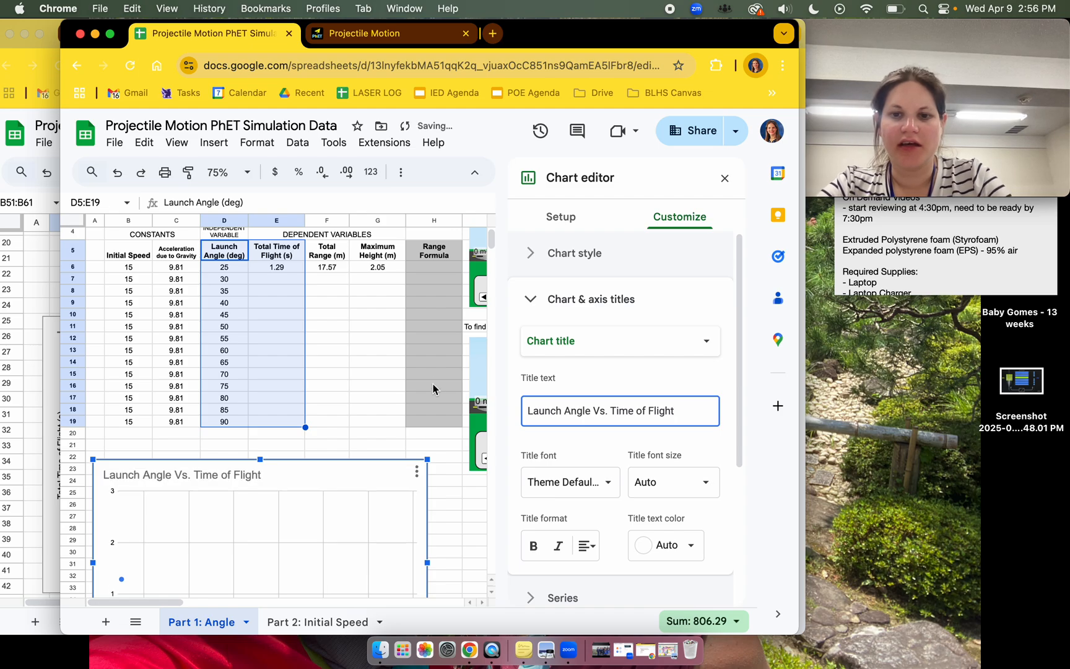
Step: Set the chart's horizontal axis title to "Launch Angle"
click(618, 343)
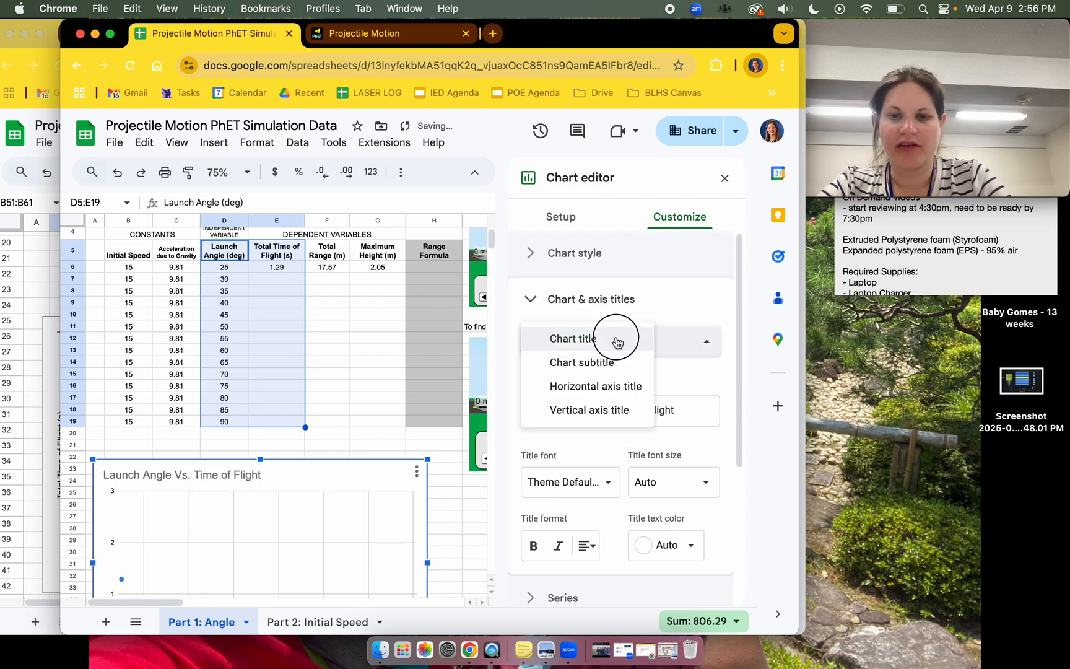
click(621, 387)
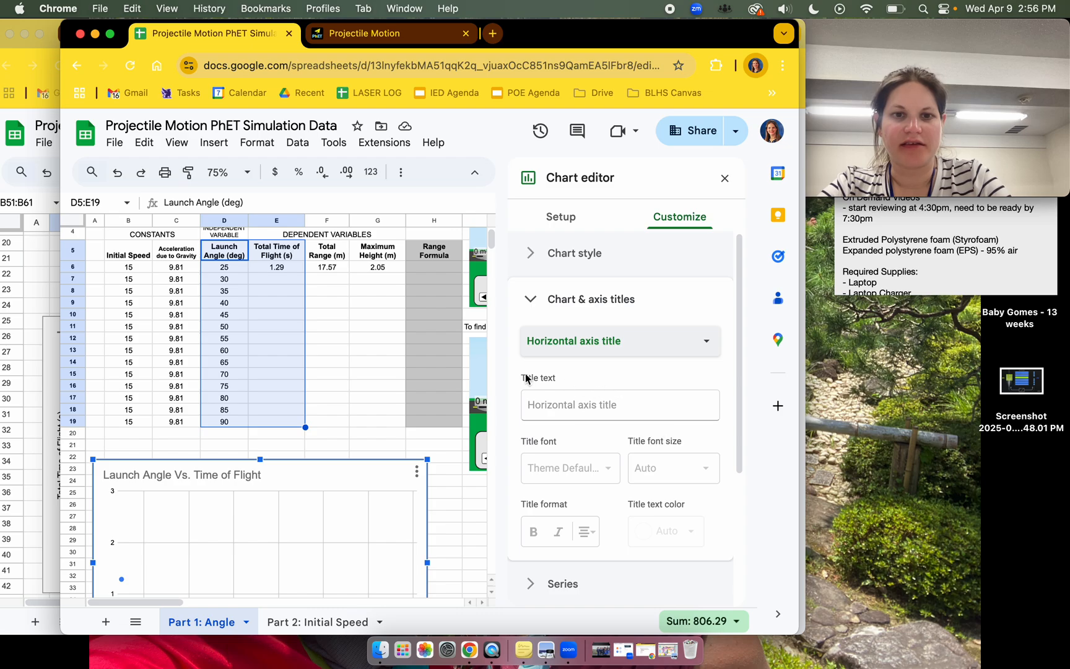
scroll(379, 460, down, 4)
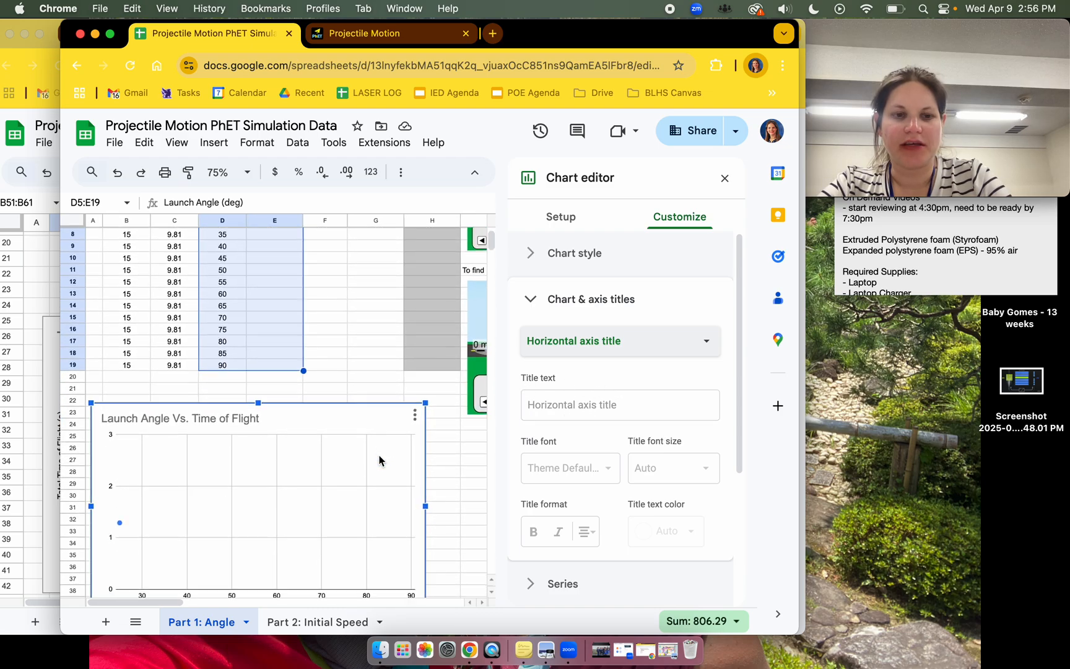
scroll(379, 459, up, 2)
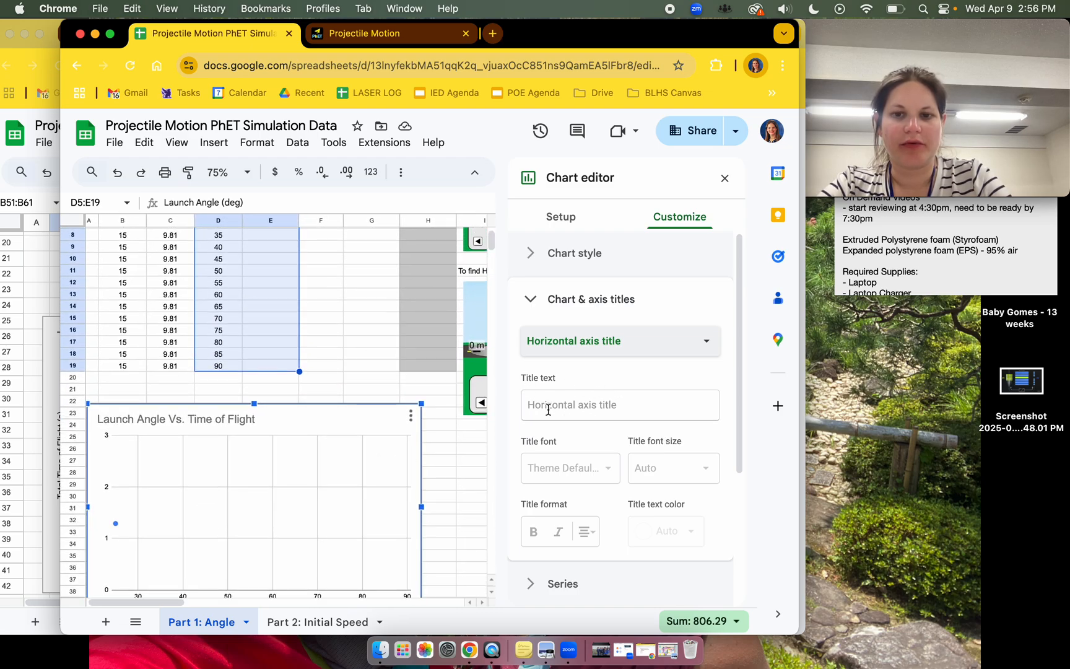
click(547, 408)
scroll(408, 400, up, 1)
scroll(408, 395, up, 1)
text(Launch )
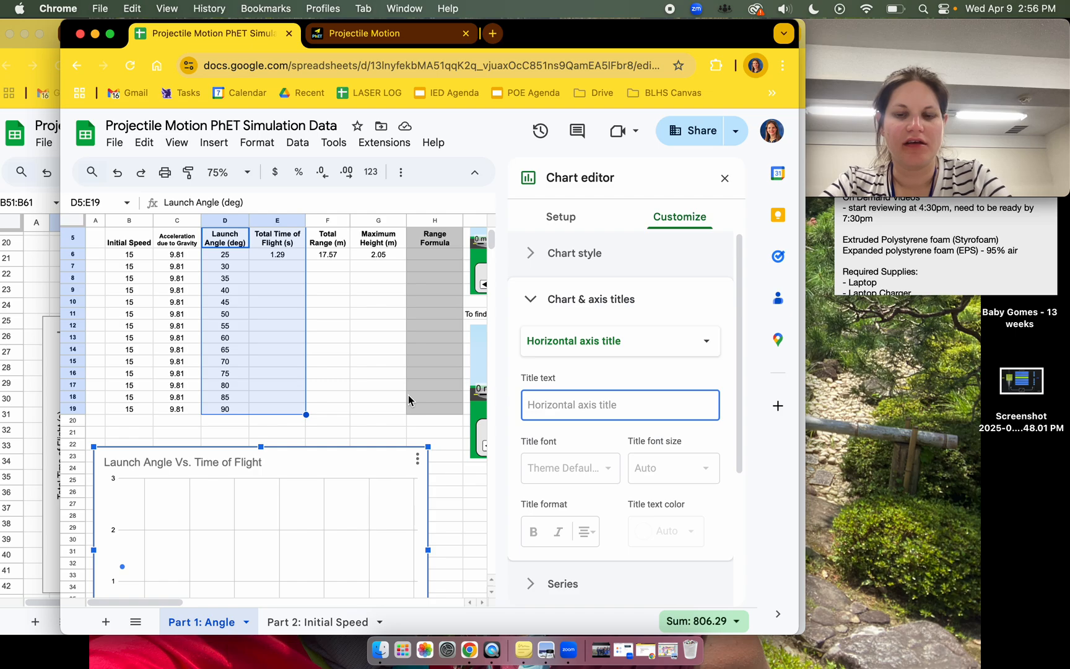
text(Angle)
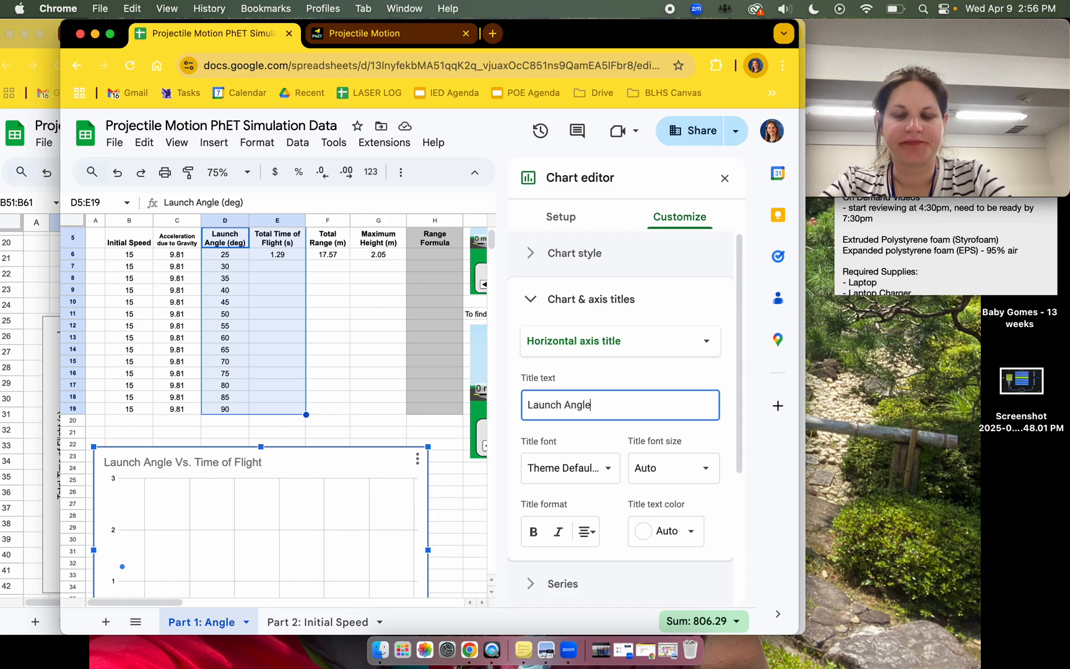
Step: Set the chart's vertical axis title to "Time of Flight (s)" and close the chart editor
click(576, 350)
click(582, 366)
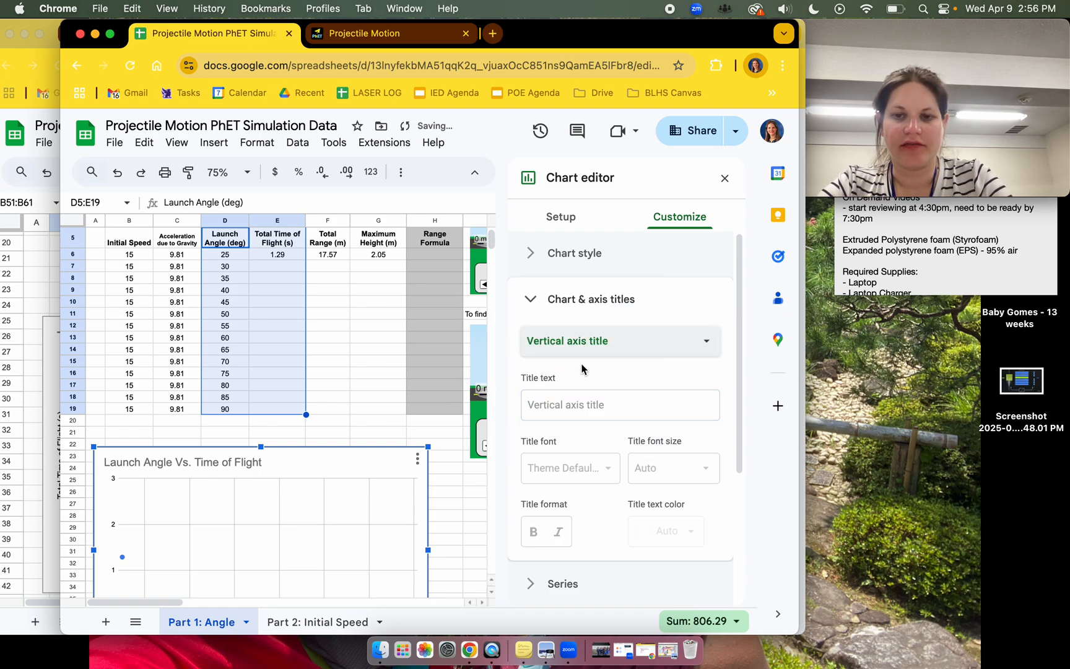
click(579, 407)
text(Time of Flight ()
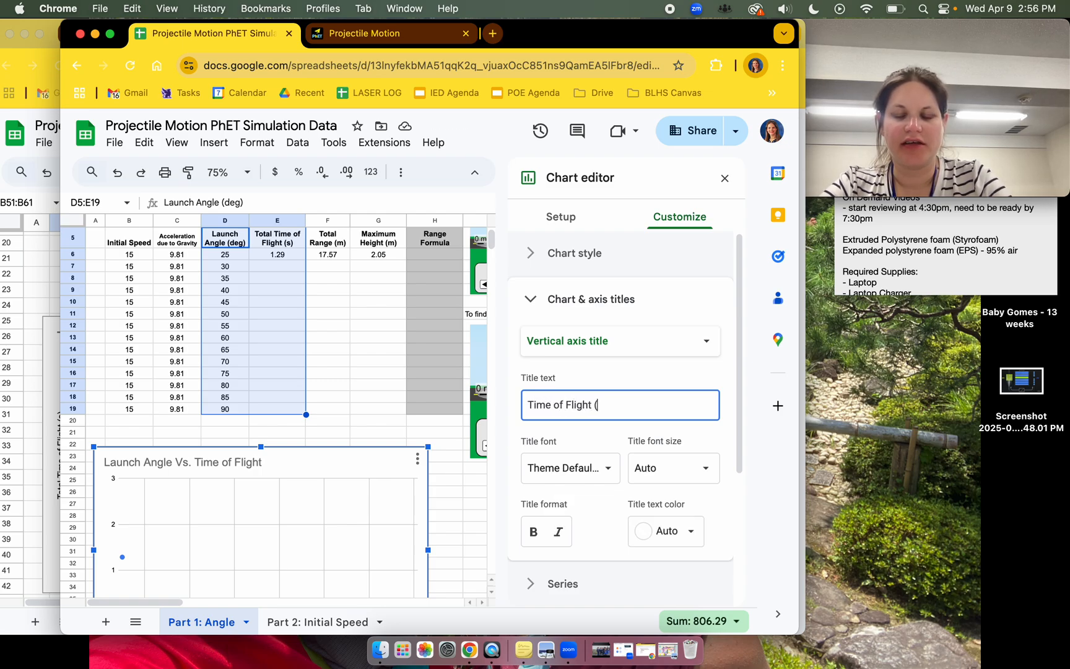
text(s))
scroll(616, 454, down, 5)
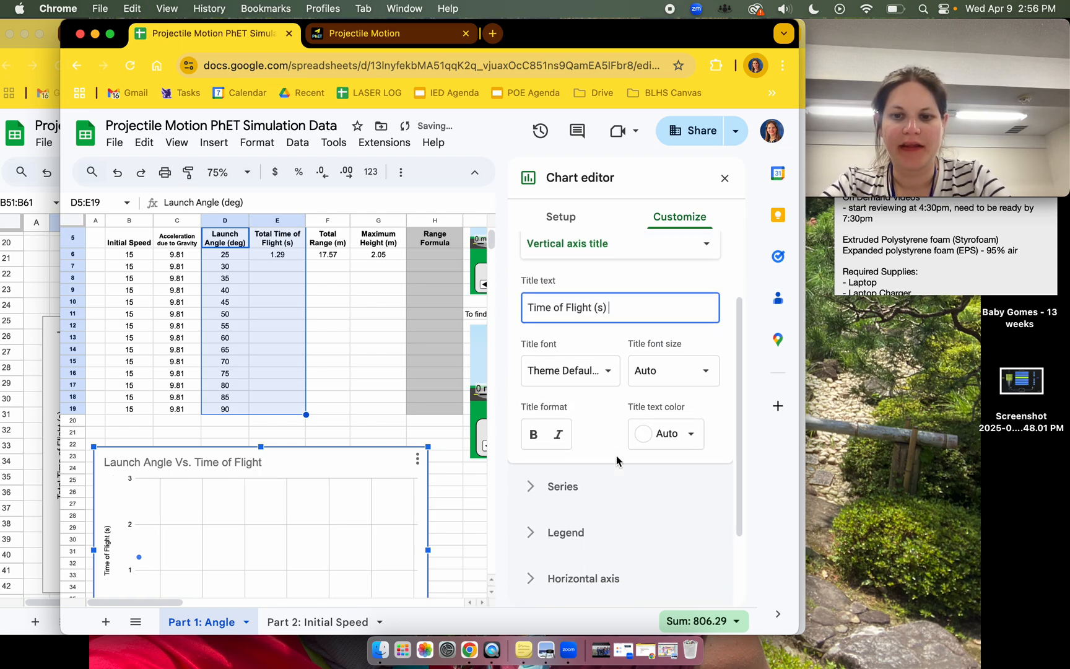
scroll(616, 455, up, 3)
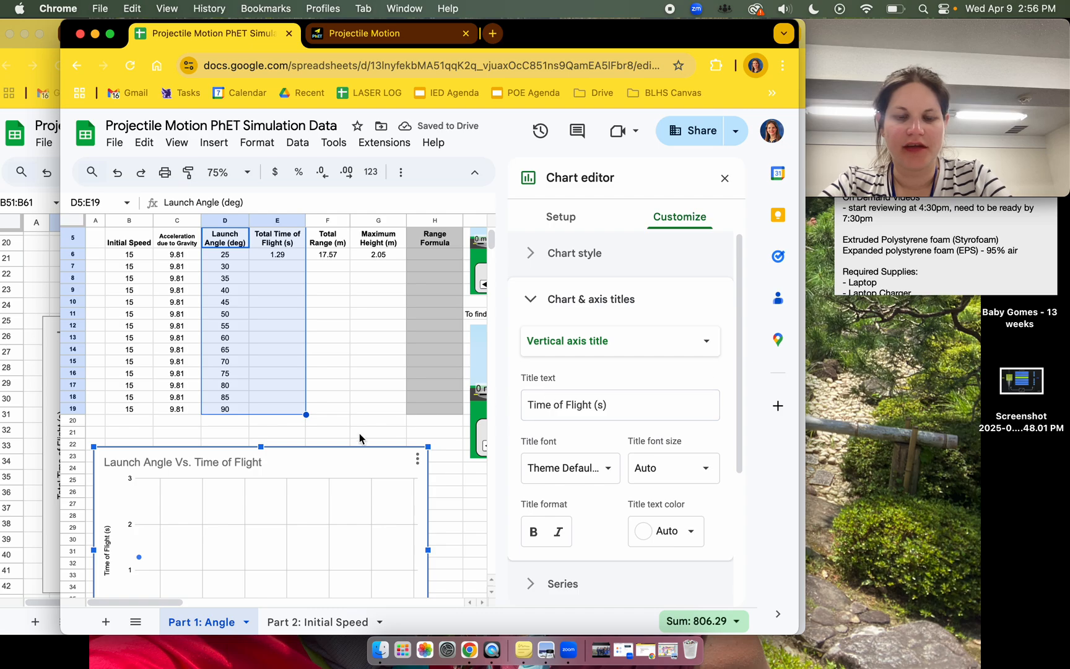
click(359, 433)
Step: Move the Launch Angle Vs. Time of Flight chart slightly further down, to start at about row 24
scroll(358, 435, down, 3)
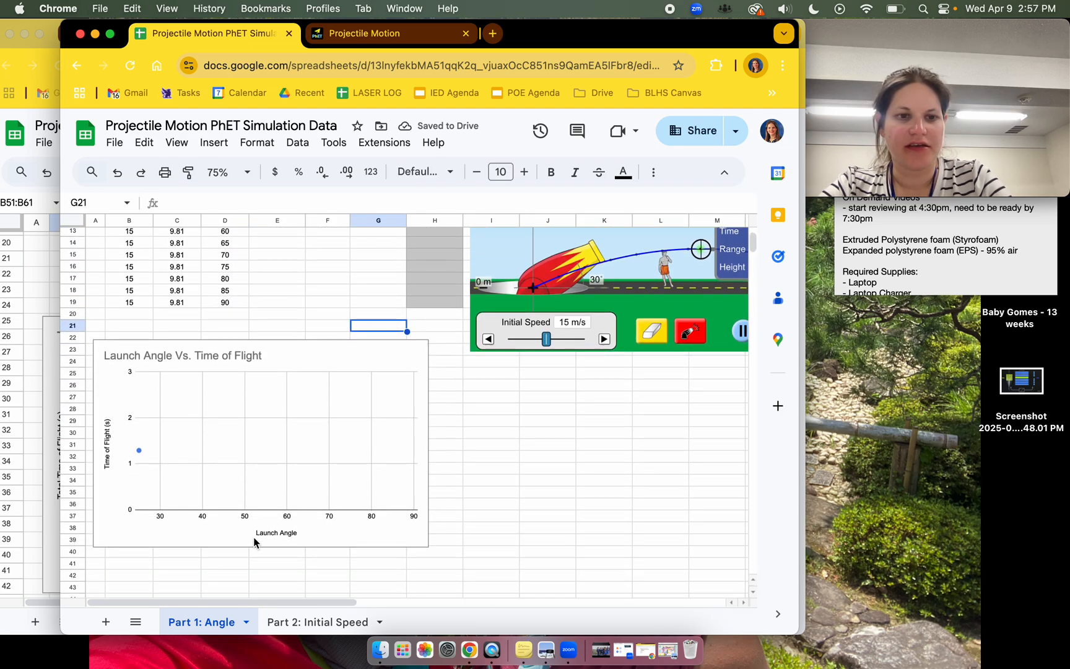
scroll(284, 538, up, 1)
scroll(284, 538, up, 1)
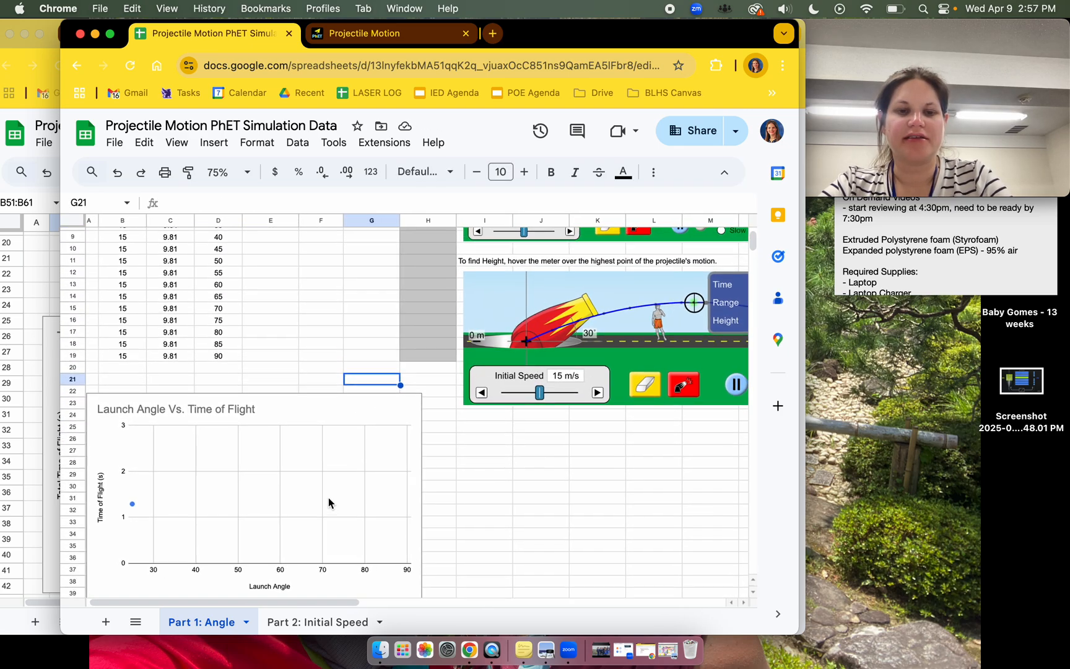
click(333, 428)
drag(333, 420, 332, 447)
click(477, 450)
scroll(476, 451, up, 5)
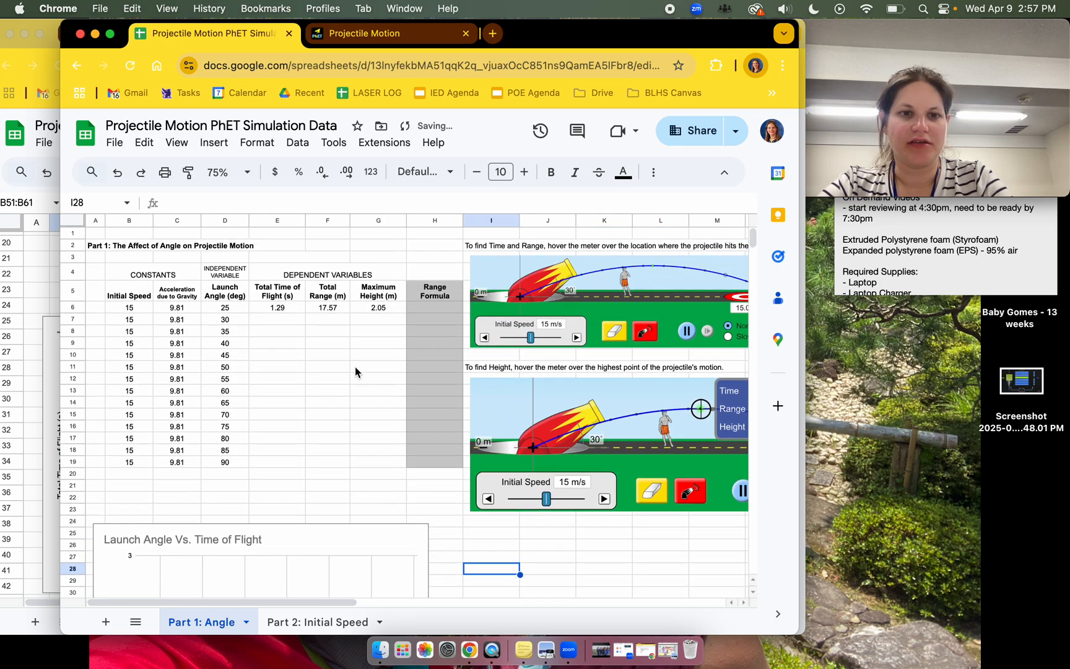
Step: Insert a chart from the Launch Angle (D5:D19) and Total Range (F5:F19) columns and make it a scatter chart
drag(228, 300, 235, 463)
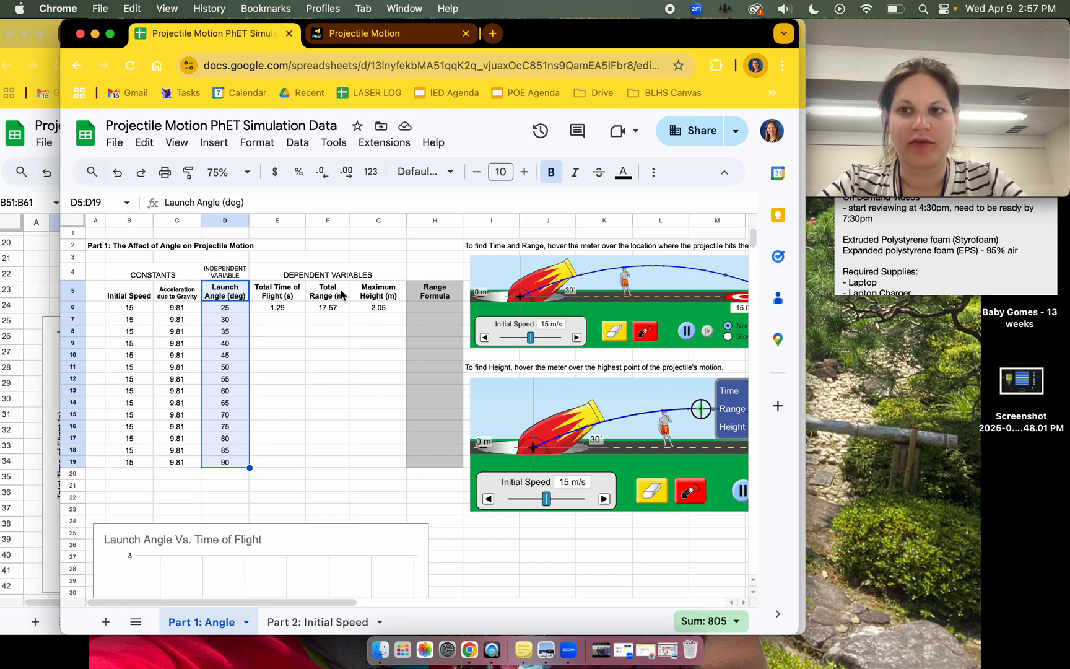
drag(348, 292, 348, 463)
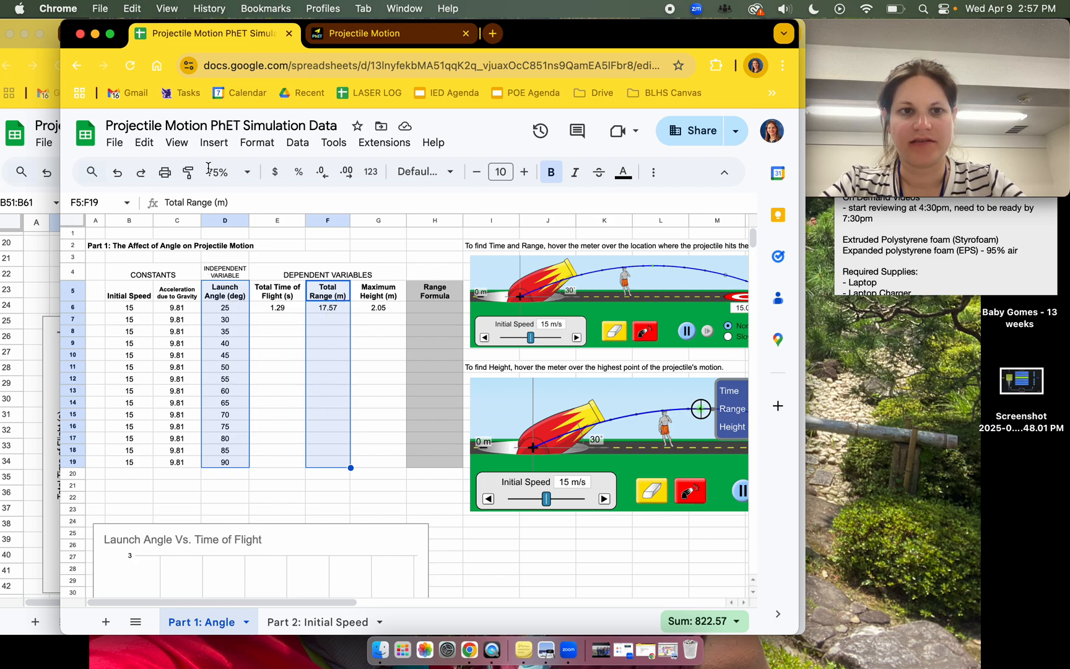
click(214, 143)
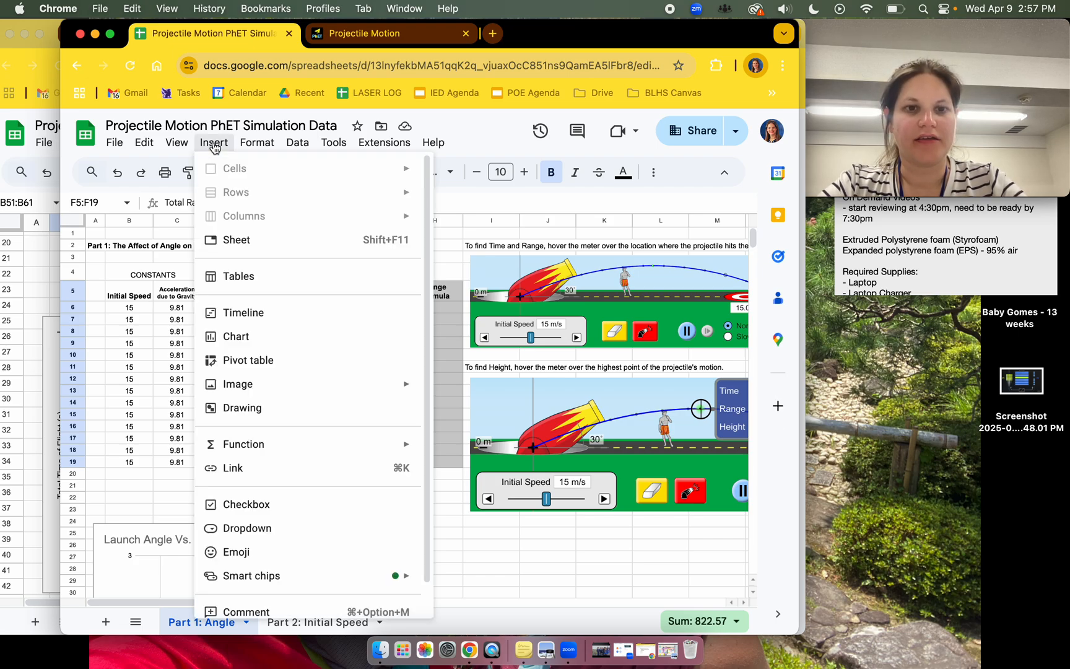
click(265, 337)
scroll(457, 452, down, 2)
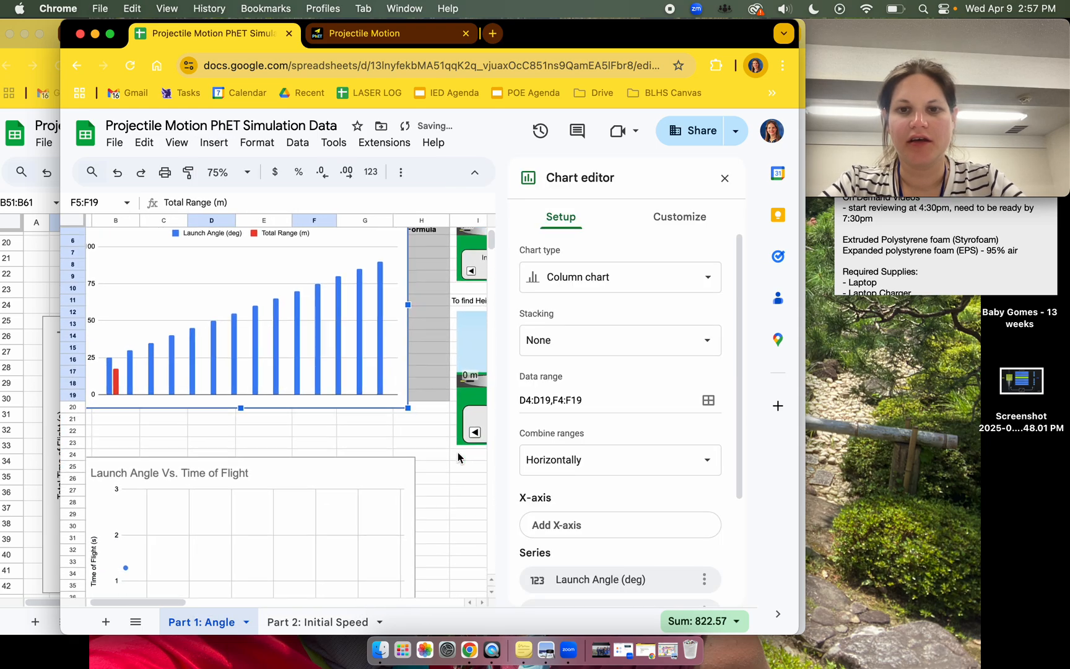
click(586, 277)
scroll(560, 499, down, 3)
scroll(560, 503, down, 6)
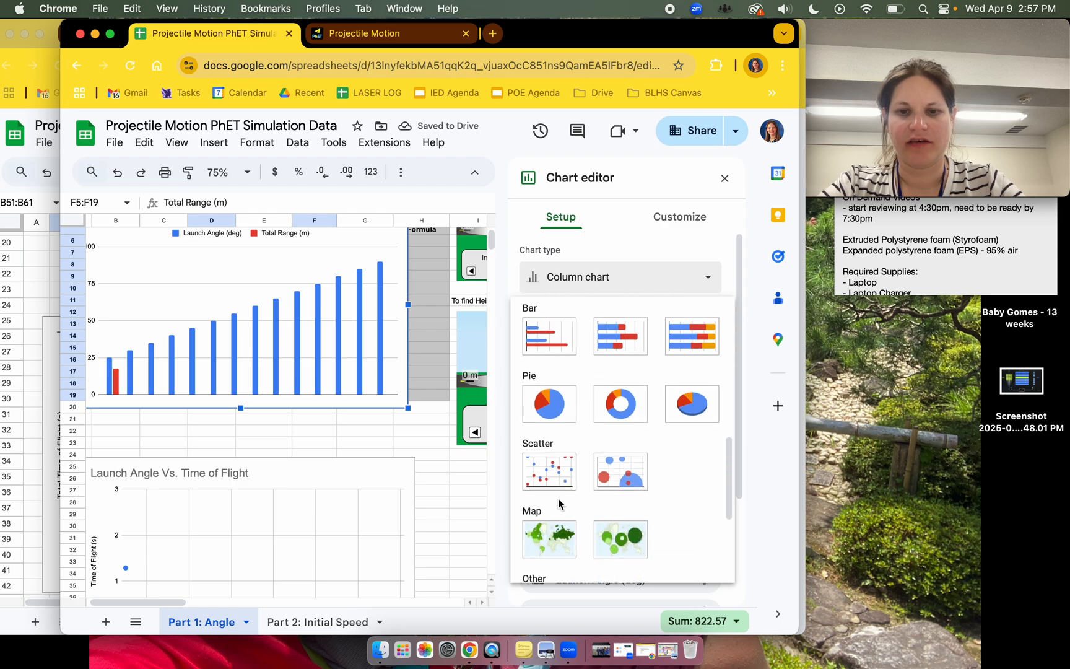
click(556, 475)
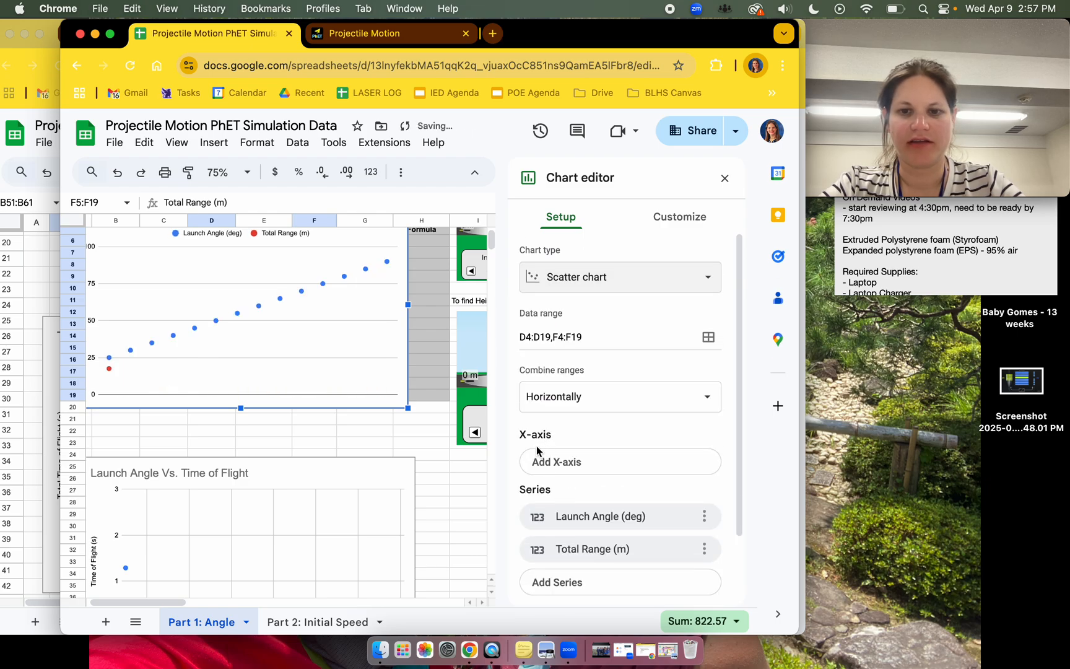
scroll(409, 477, up, 3)
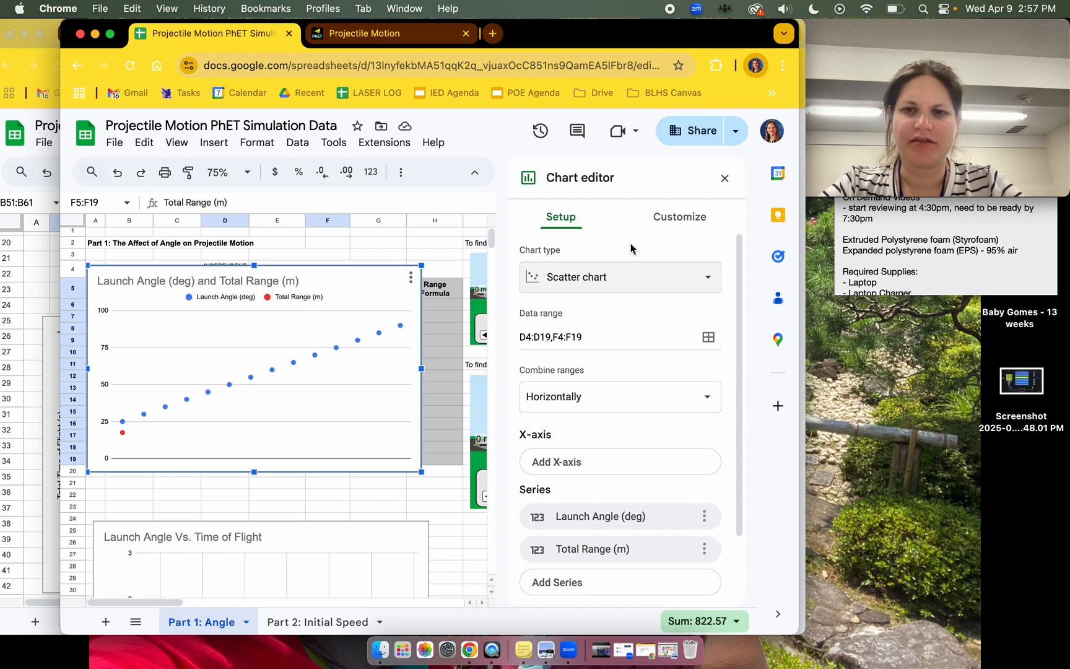
Step: Try the line chart type on the launch angle and total range chart, and delete the chart
click(658, 293)
scroll(653, 438, down, 3)
click(551, 416)
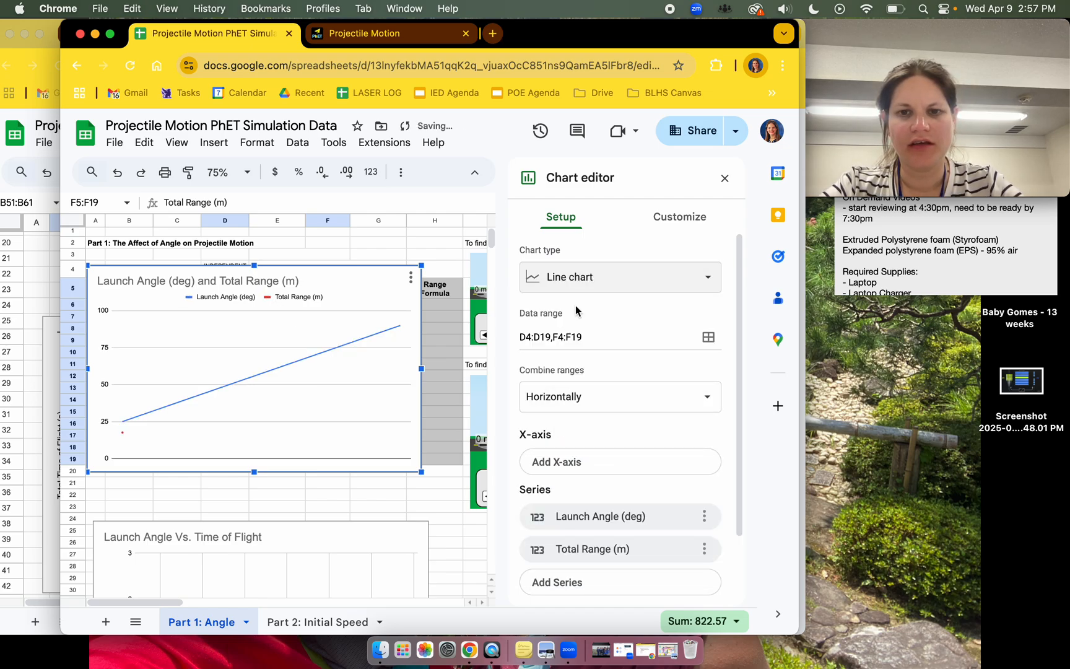
click(582, 291)
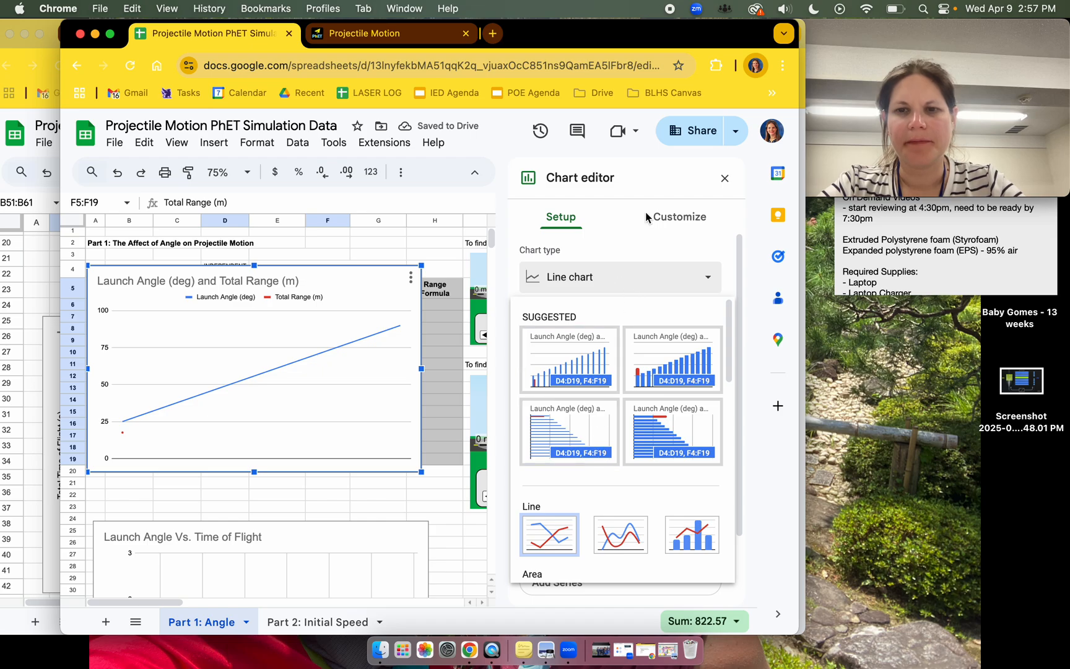
click(724, 178)
click(348, 336)
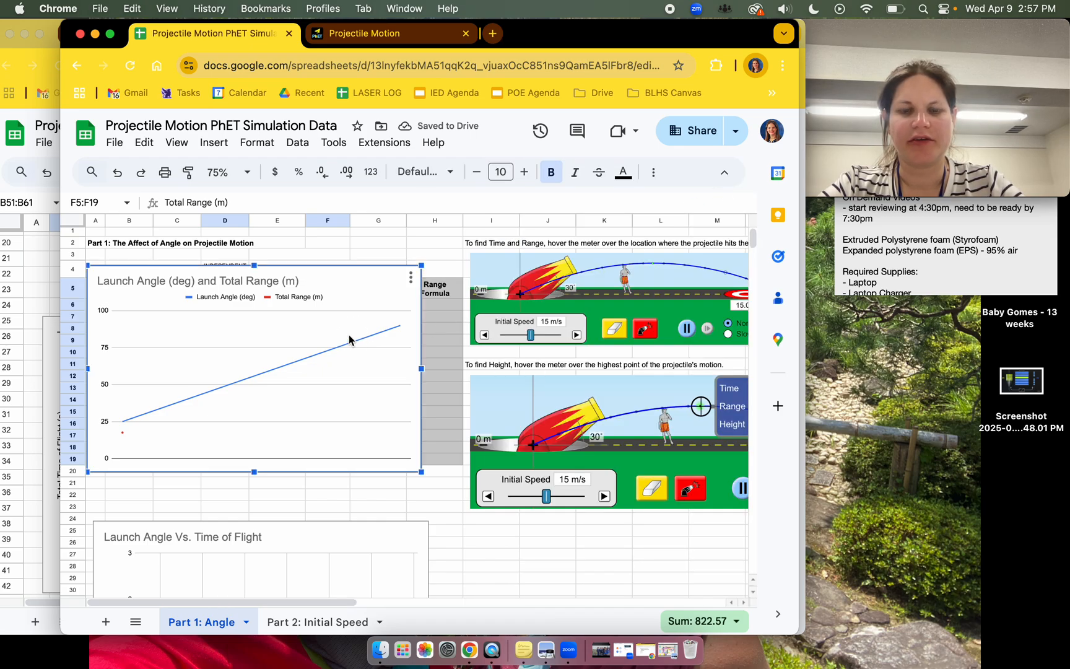
key(Delete)
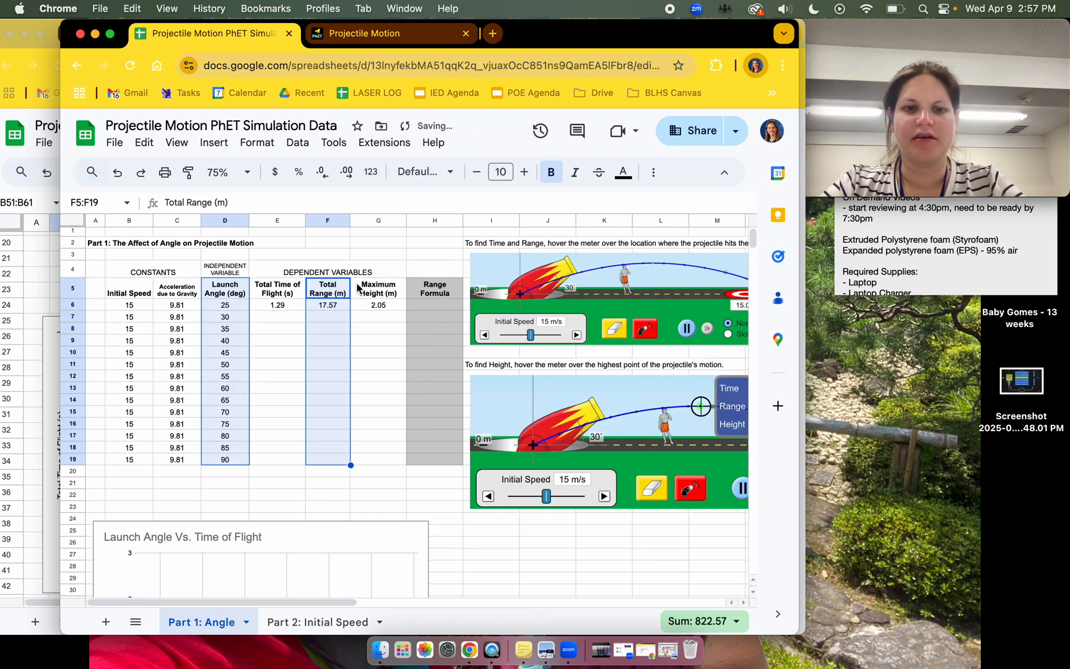
click(347, 316)
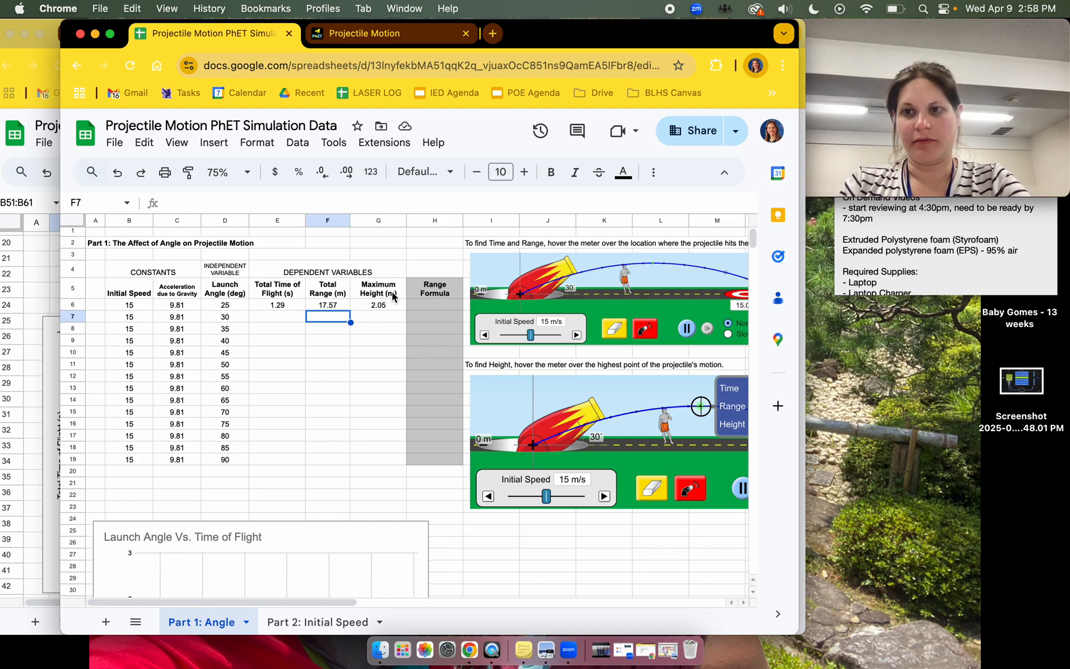
Step: Review the Launch Angle column and the dependent variable columns to compare on the Part 1: Angle sheet
click(227, 288)
drag(227, 275, 224, 460)
drag(292, 276, 336, 472)
click(336, 472)
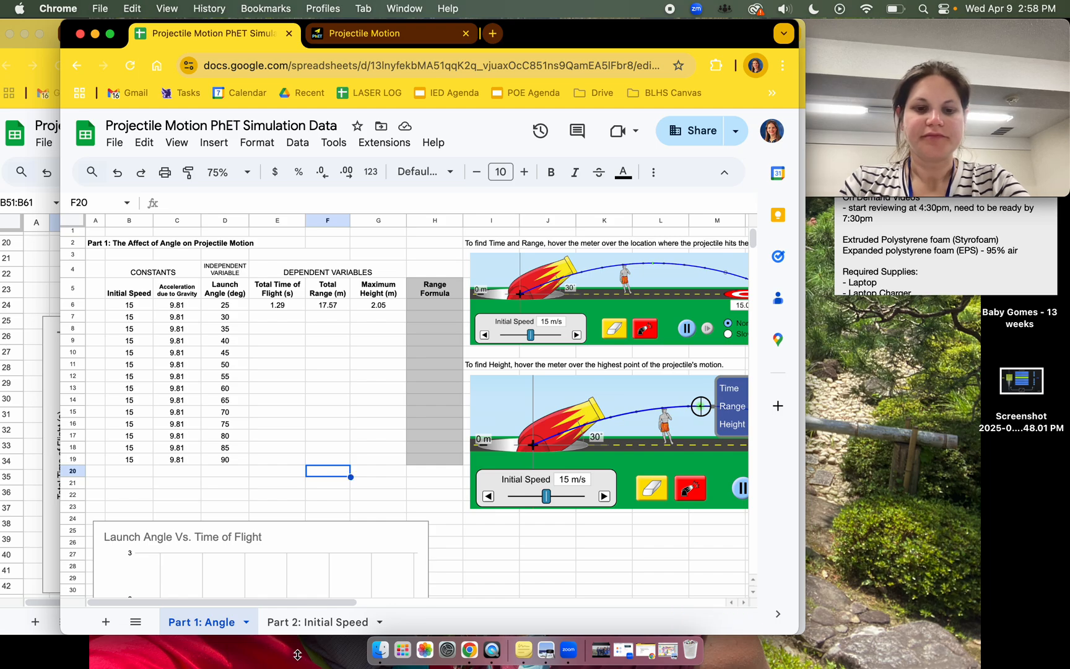
Step: Open the Part 2: Initial Speed sheet and review its Total Time of Flight column
click(299, 622)
click(337, 487)
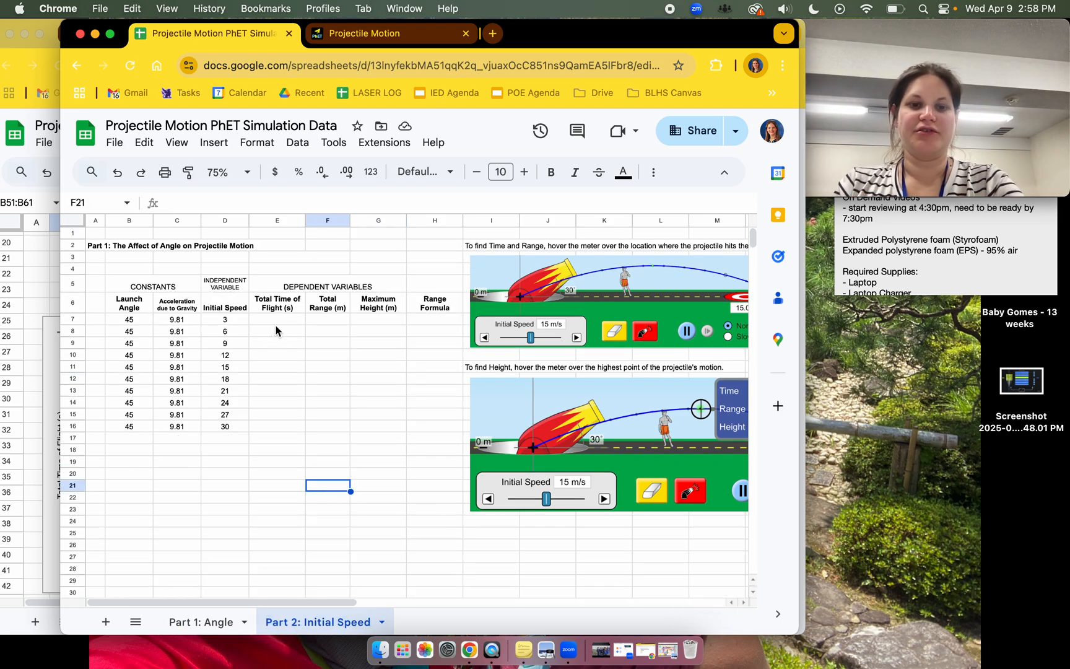
drag(280, 312, 286, 440)
click(238, 623)
click(284, 627)
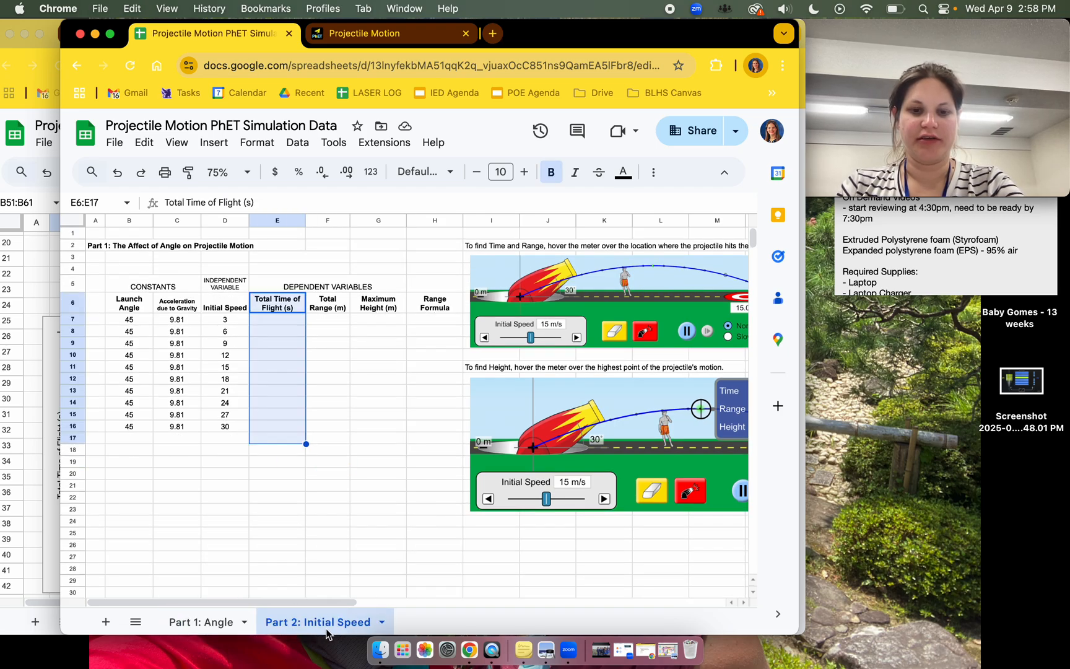
click(353, 524)
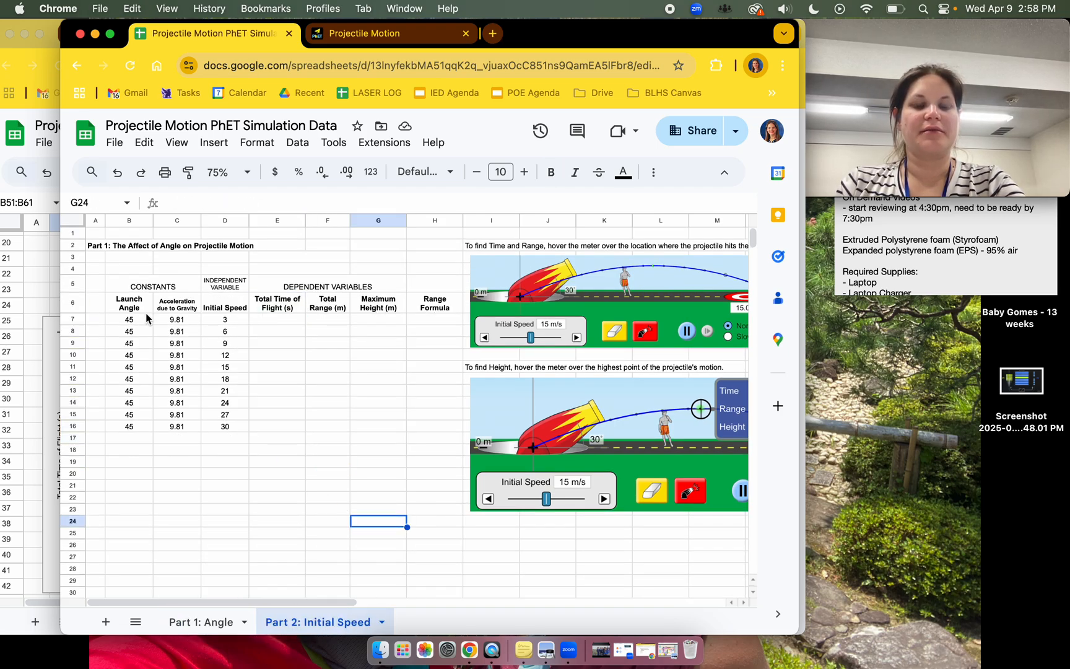
Step: Move the PhET Projectile Motion tab into its own window and set the cannon to 45° with a 3 m/s initial speed
click(390, 39)
drag(390, 40, 635, 9)
drag(444, 487, 432, 458)
drag(393, 586, 360, 579)
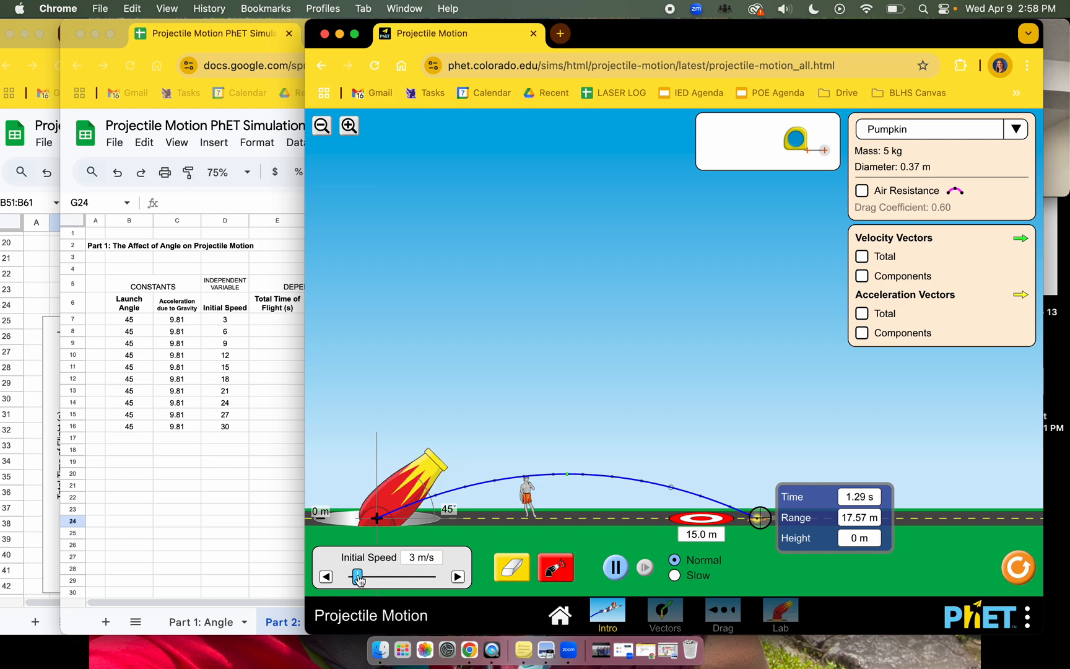
Step: Clear the old trajectory, fire the pumpkin, and measure time and range at its landing point with the meter
click(522, 568)
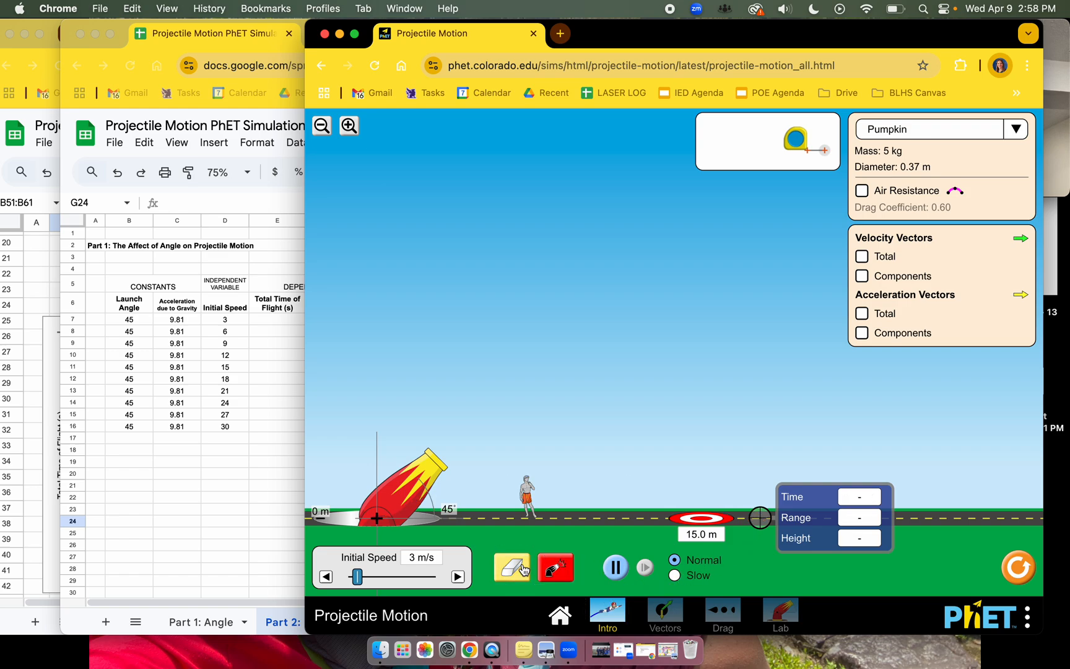
click(557, 571)
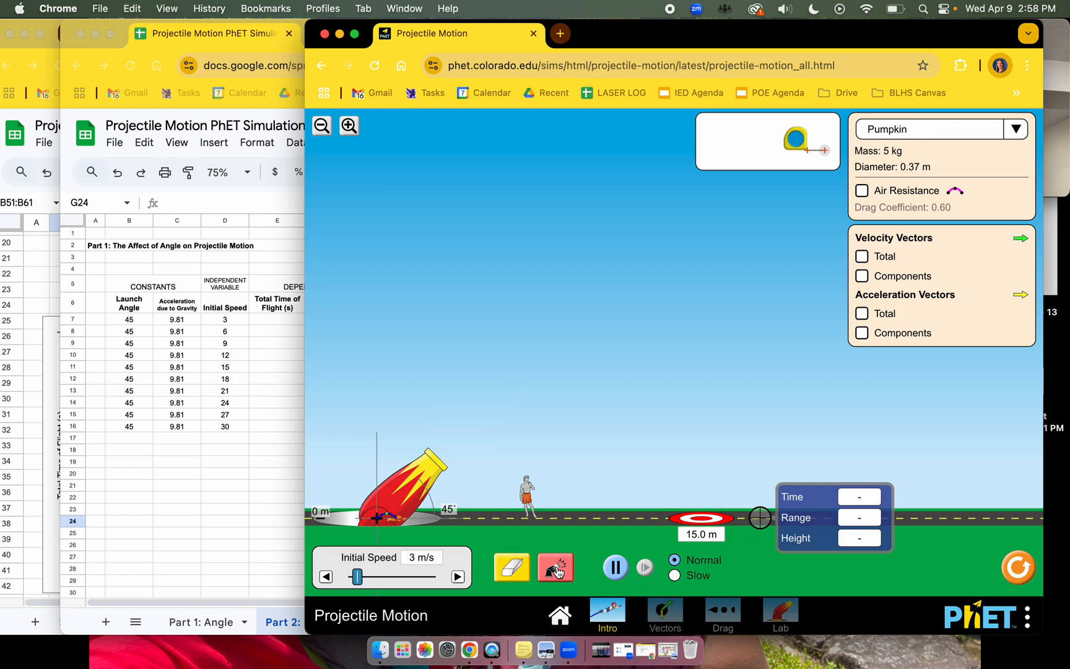
click(349, 127)
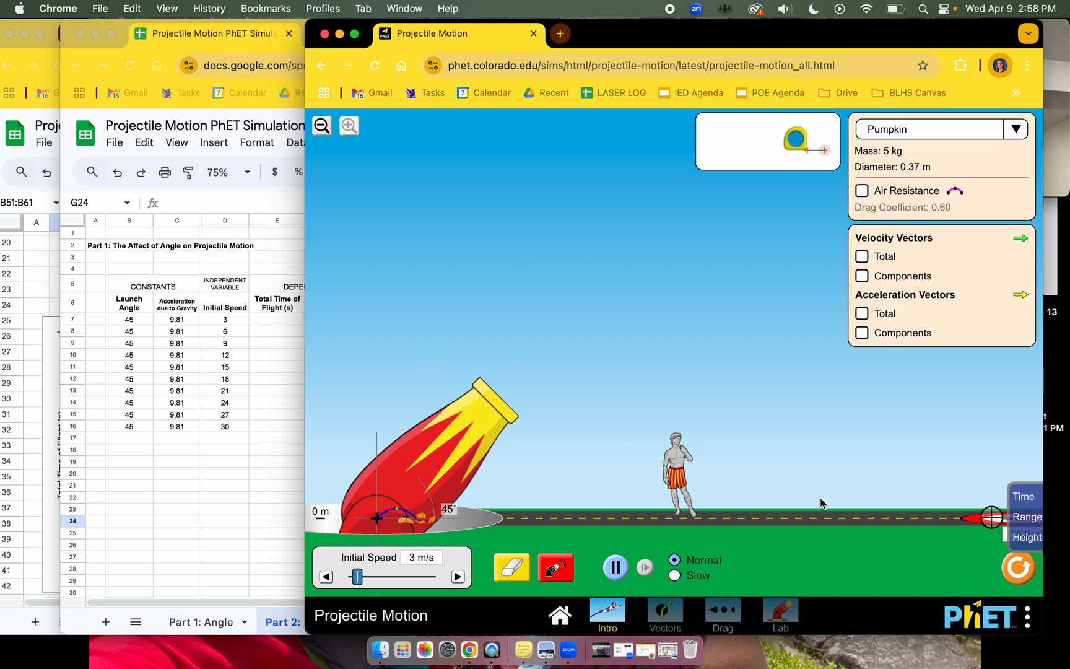
drag(993, 520, 426, 526)
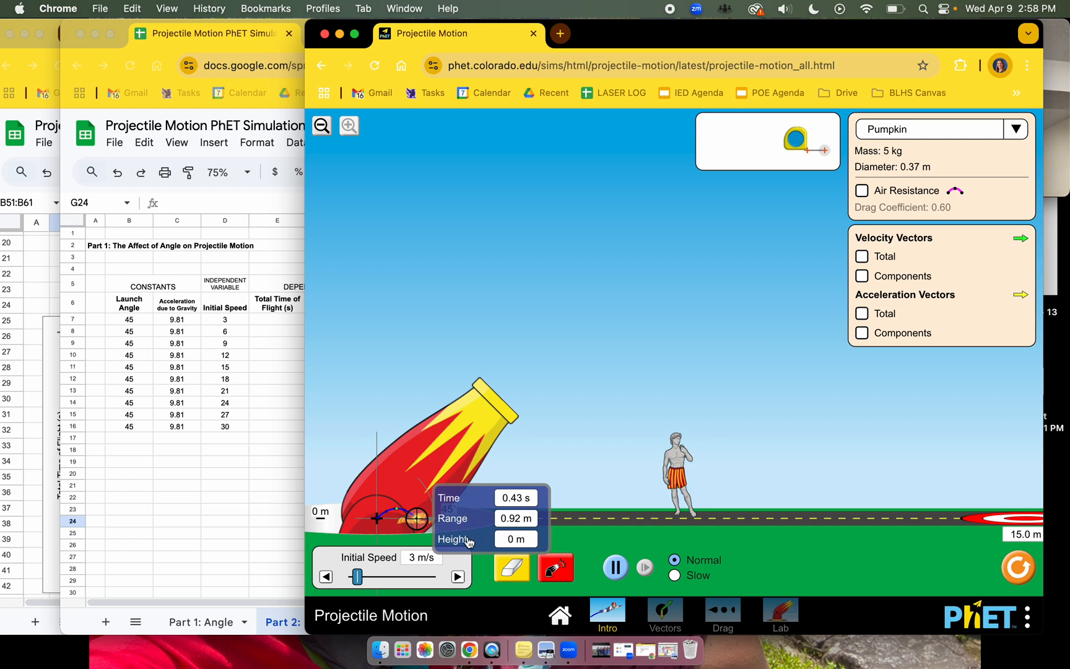
drag(419, 522, 502, 504)
Step: Switch back to the spreadsheet and shade the Range Formula column (H6:H16) gray on the Part 2 sheet
click(164, 429)
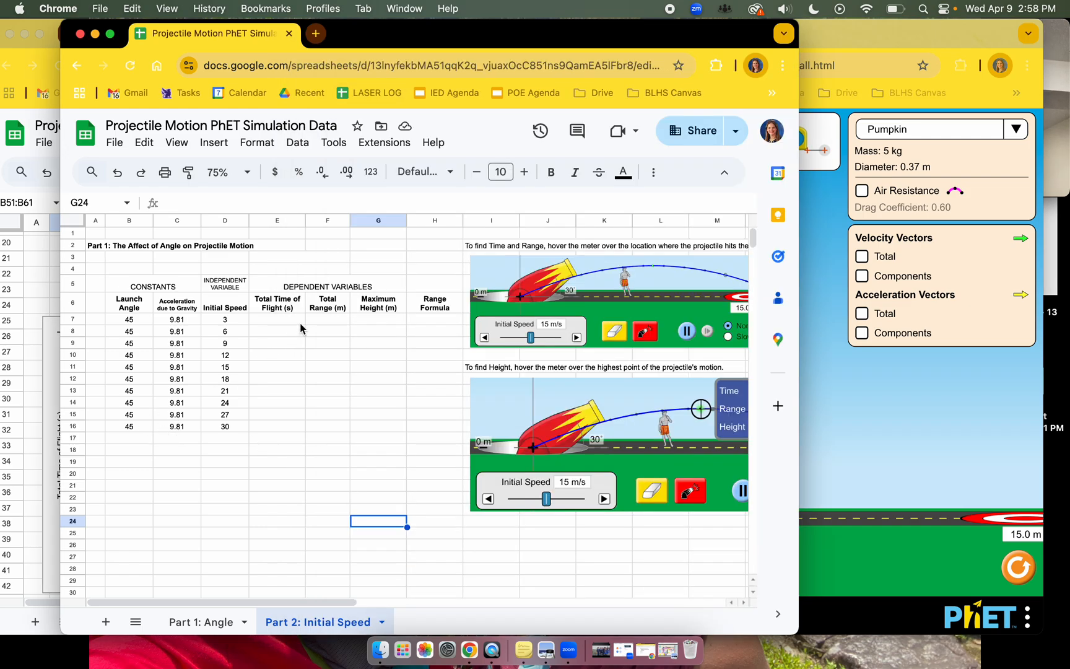
drag(437, 303, 439, 426)
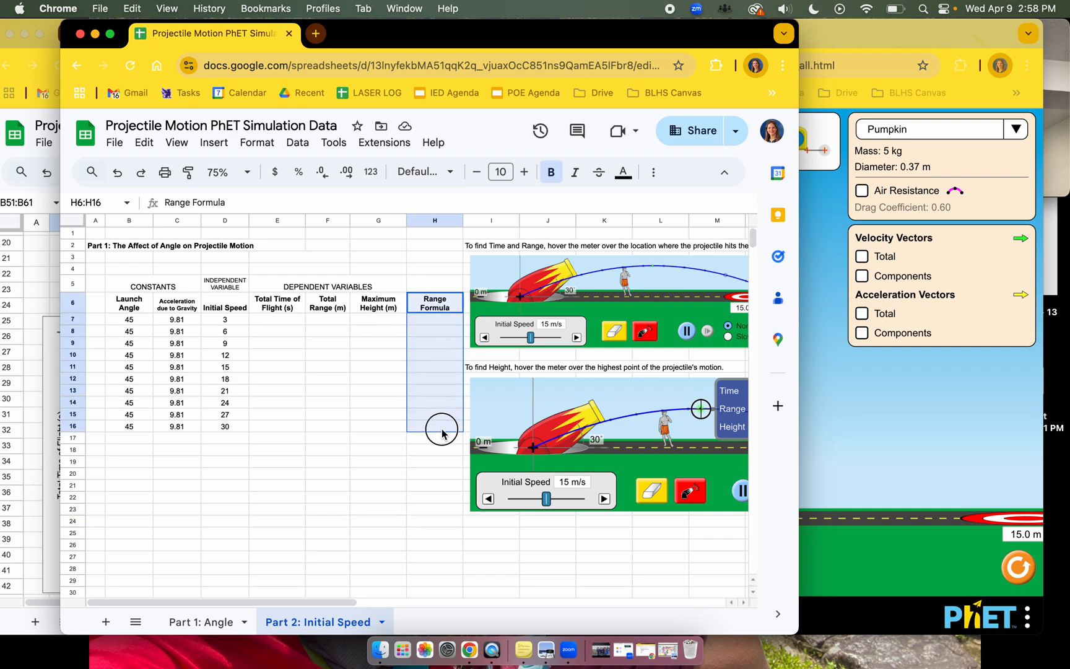
click(653, 171)
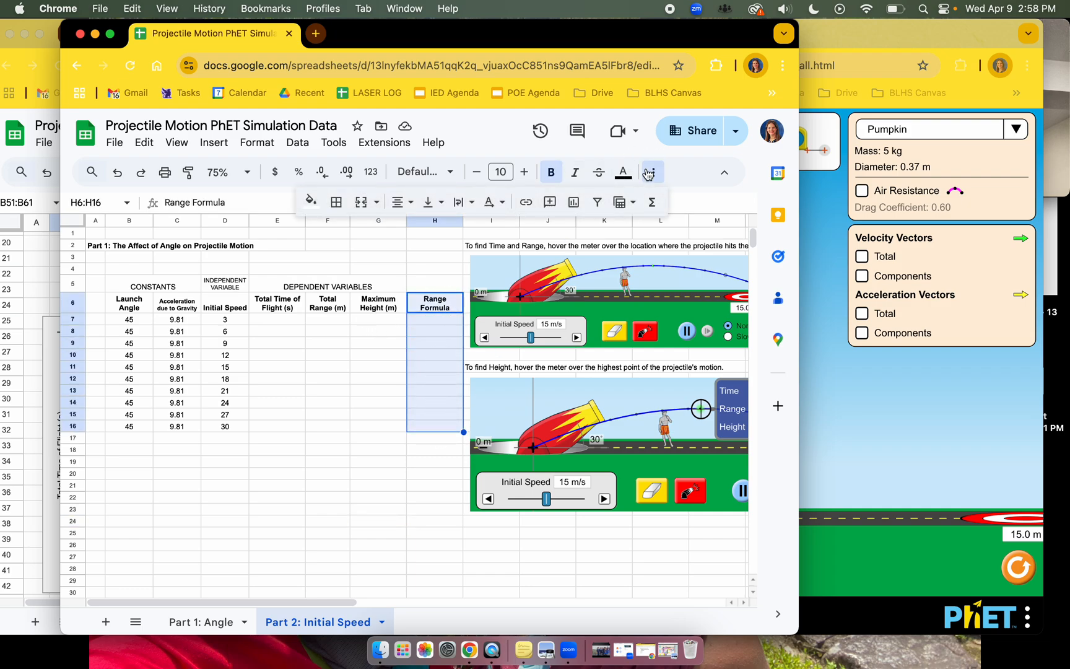
click(311, 200)
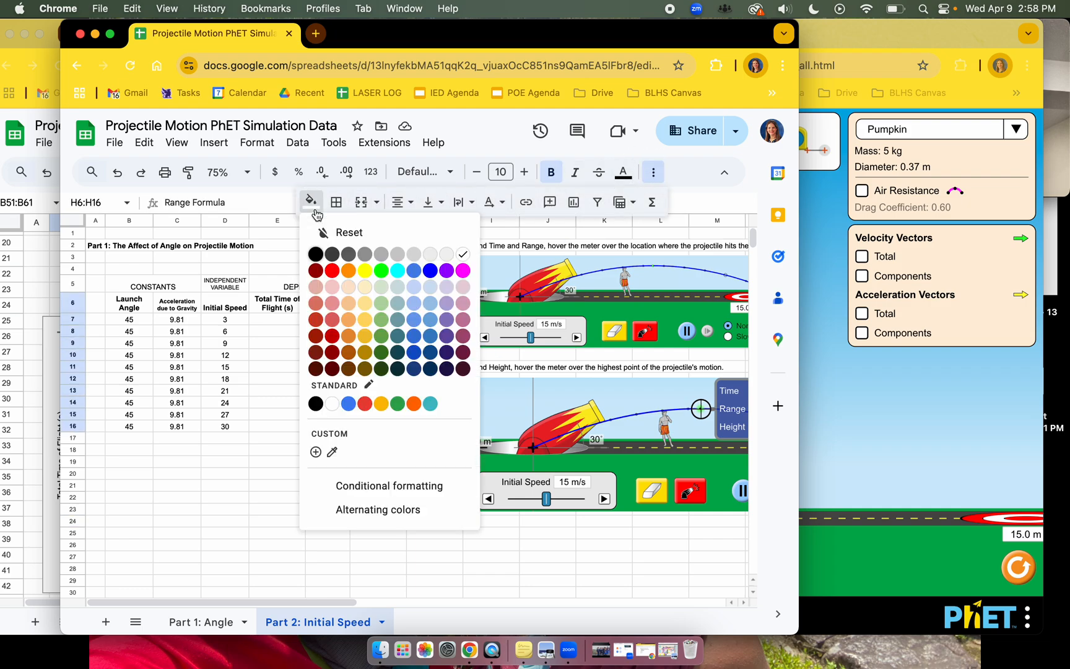
click(406, 256)
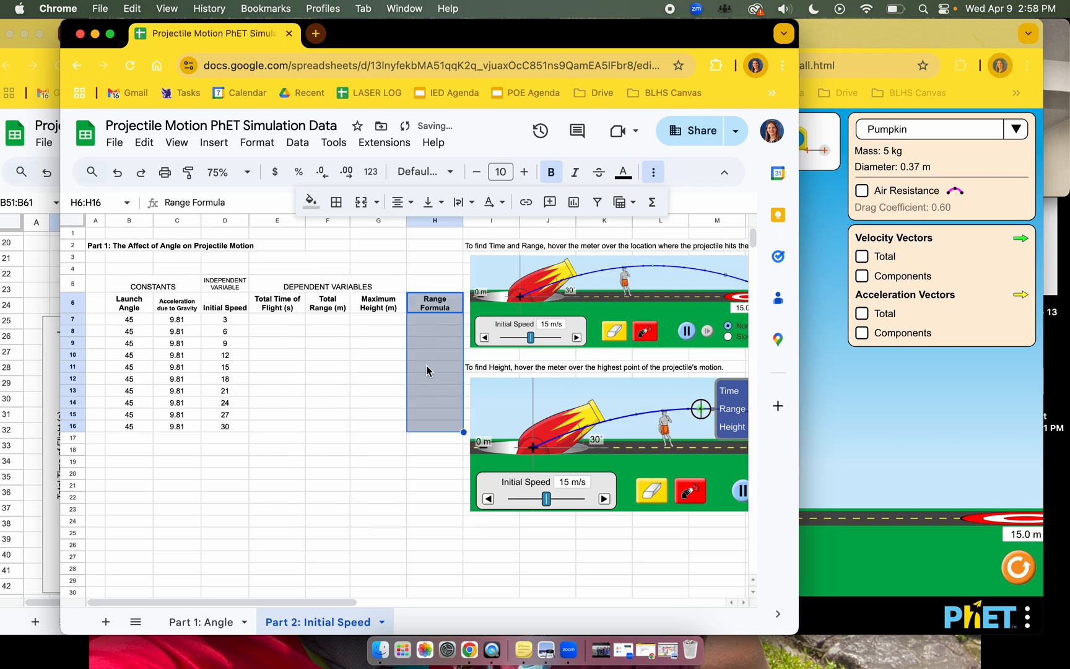
click(410, 473)
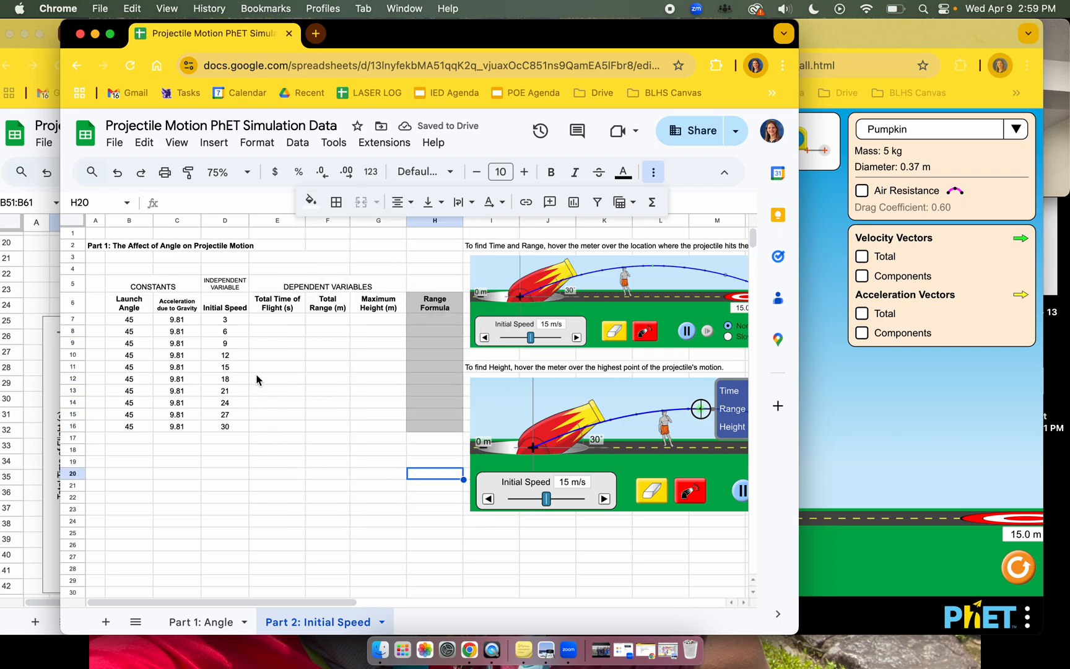
Step: Review the empty Part 2 data cells and the Initial Speed column against the time of flight, range and maximum height headings
click(827, 429)
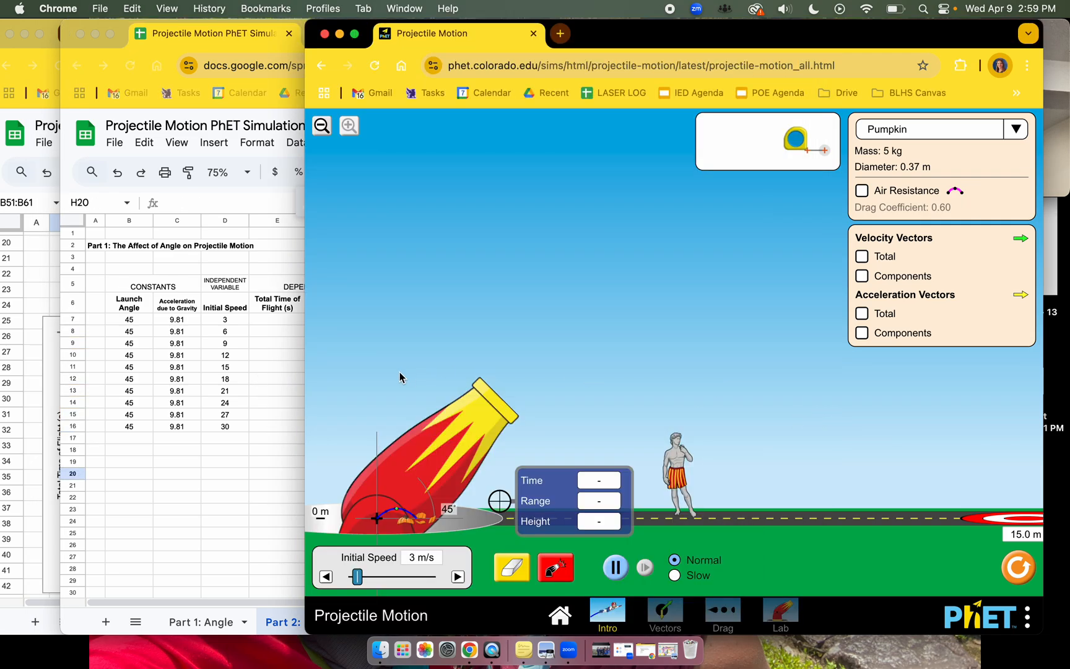
click(257, 455)
drag(279, 320, 390, 441)
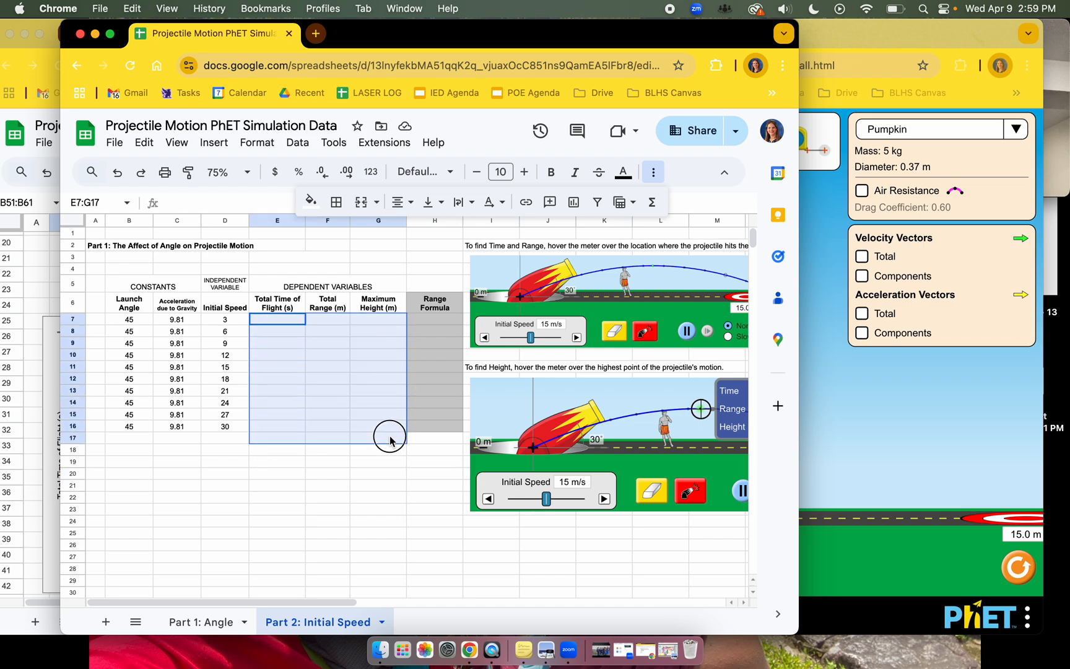
click(372, 484)
click(220, 304)
drag(221, 305, 225, 425)
click(291, 305)
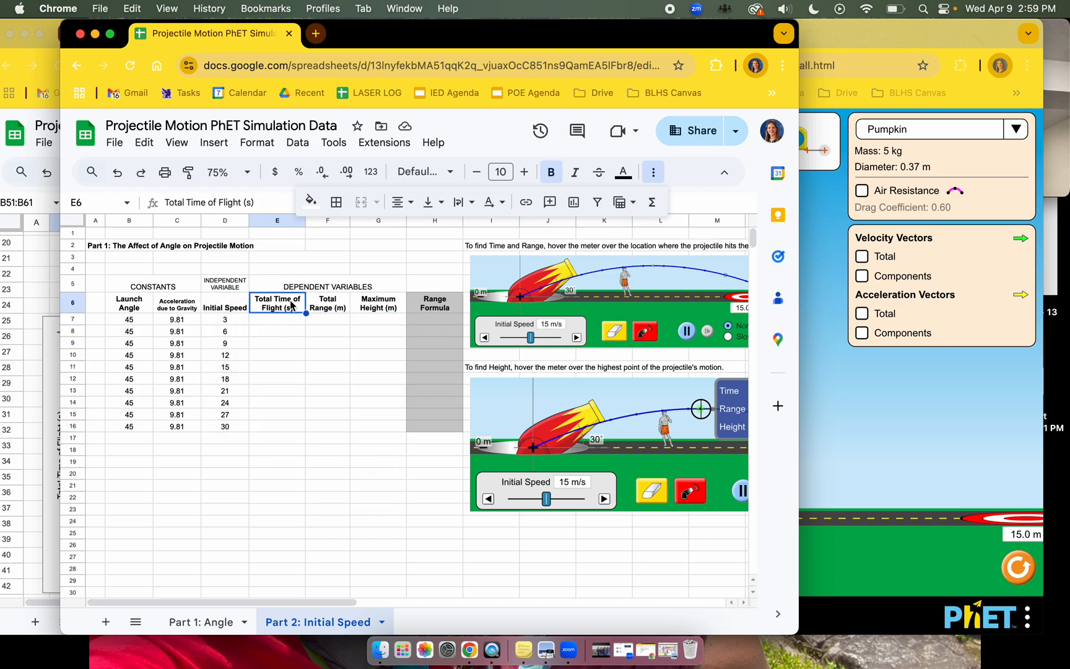
click(214, 310)
click(333, 311)
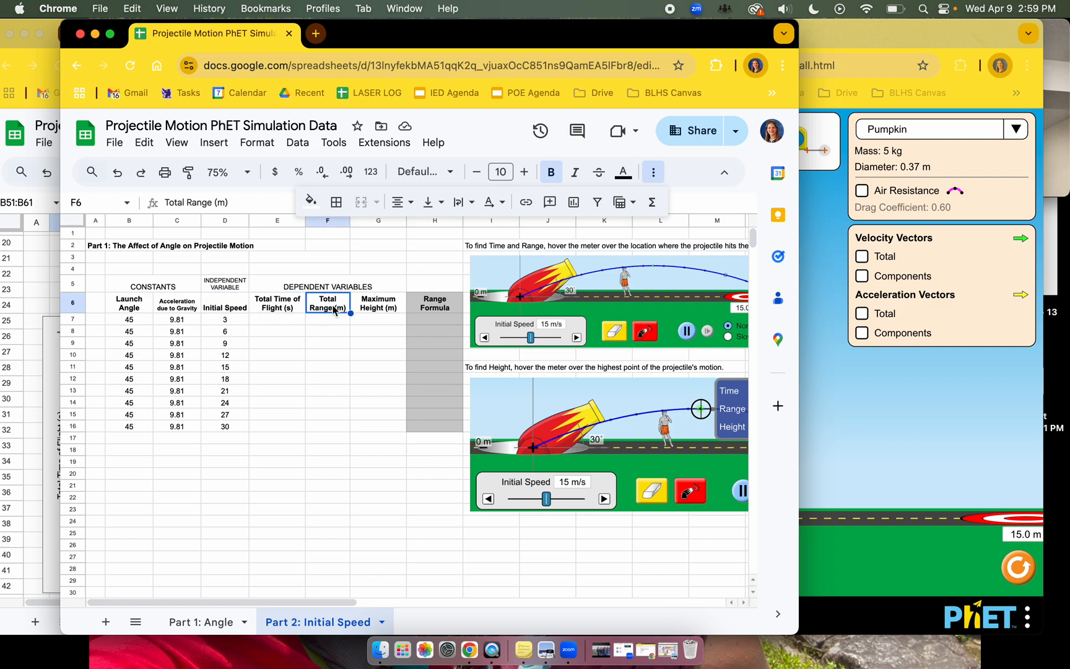
click(216, 303)
click(382, 313)
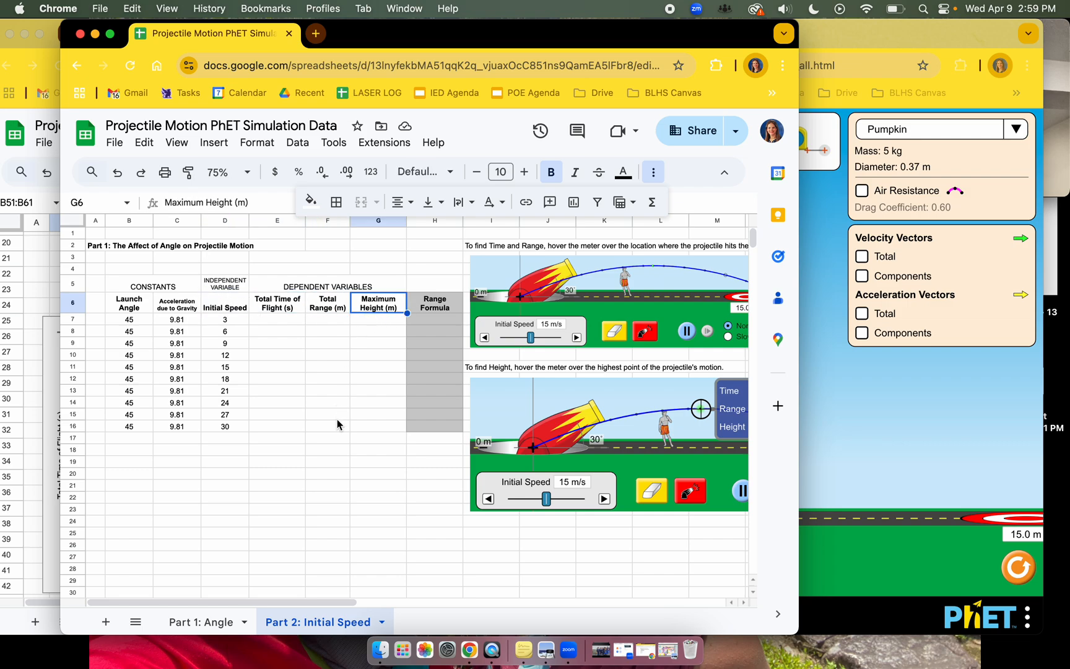
Step: Return to the Part 1: Angle sheet and view the Launch Angle Vs. Time of Flight chart
click(304, 473)
scroll(298, 501, down, 1)
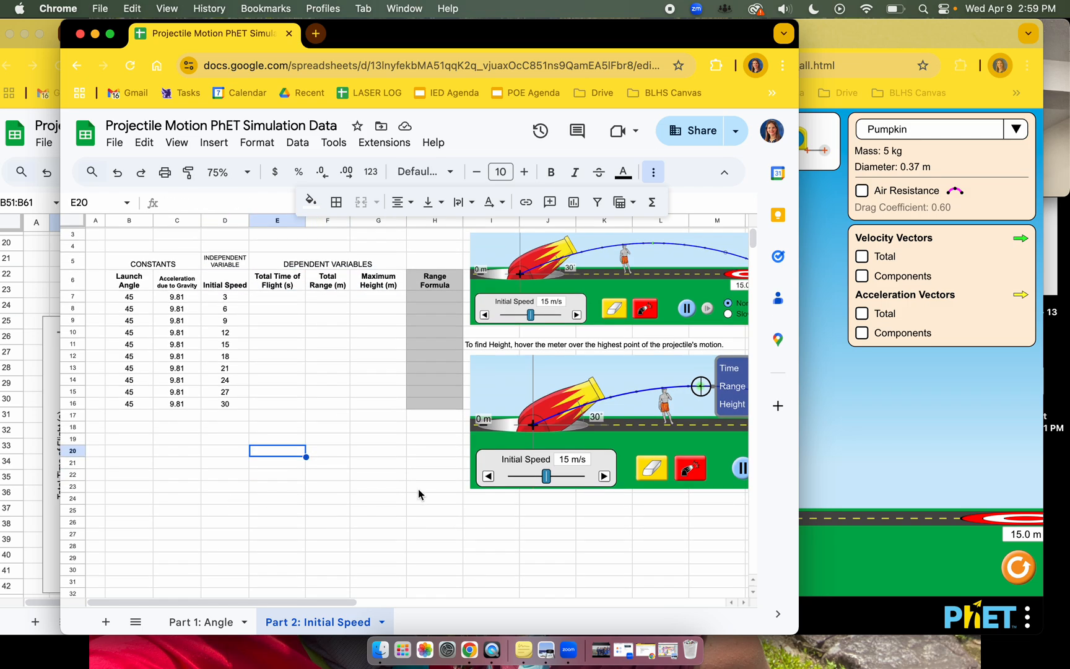
scroll(379, 568, down, 2)
scroll(379, 568, up, 1)
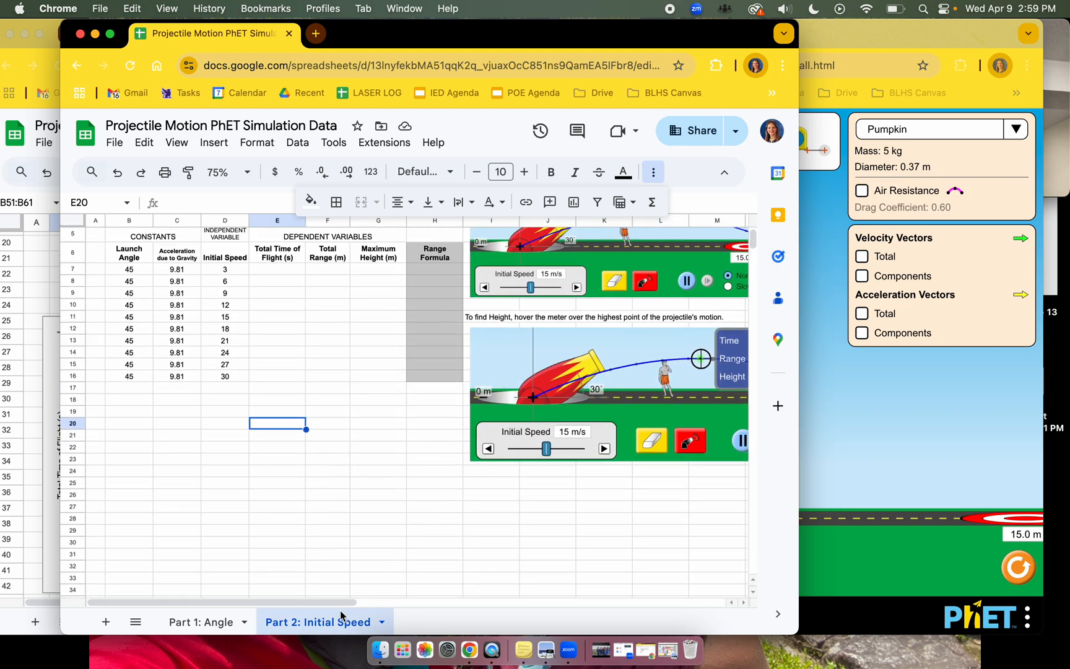
click(202, 622)
scroll(343, 532, down, 5)
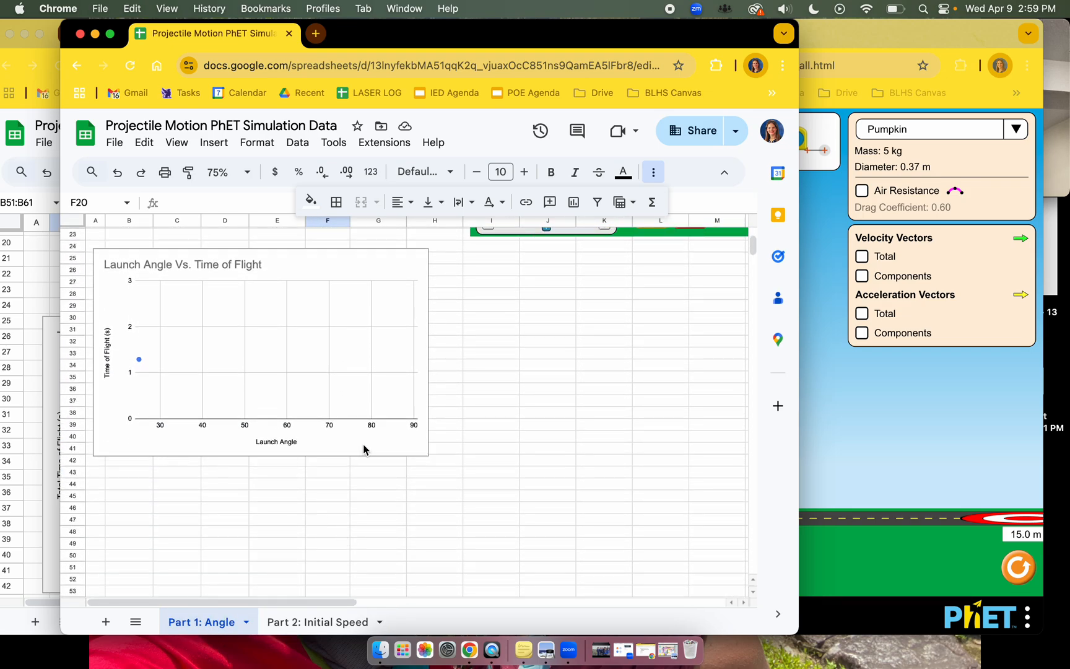
Step: Write "As the launch angle increases the time of flight" in cell B43, below the Launch Angle Vs. Time of Flight chart
click(145, 473)
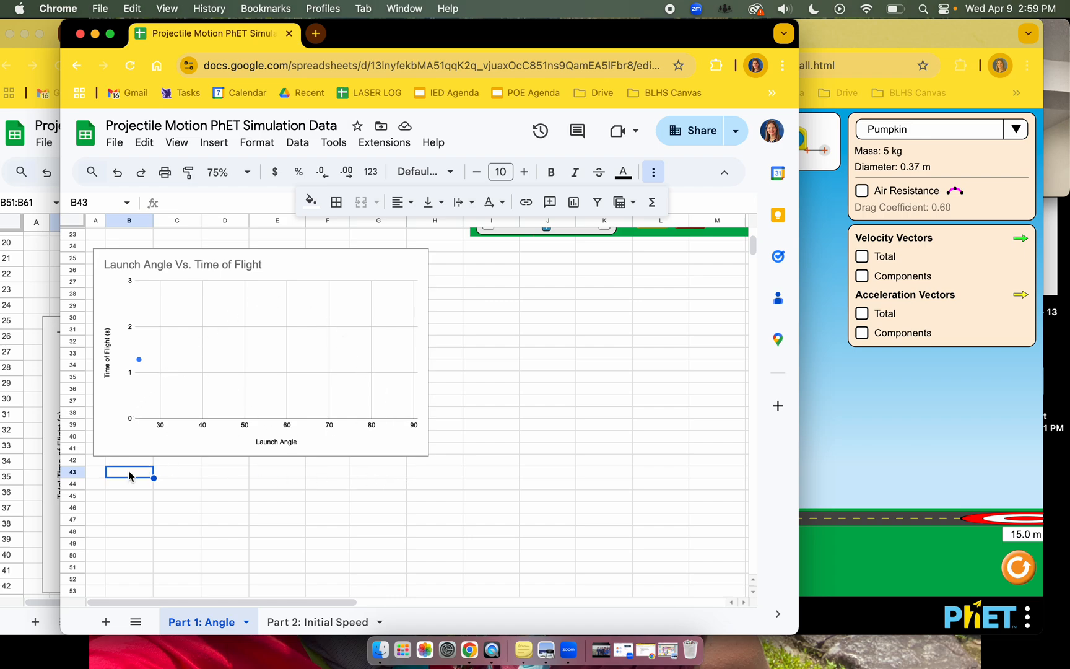
text(Descri)
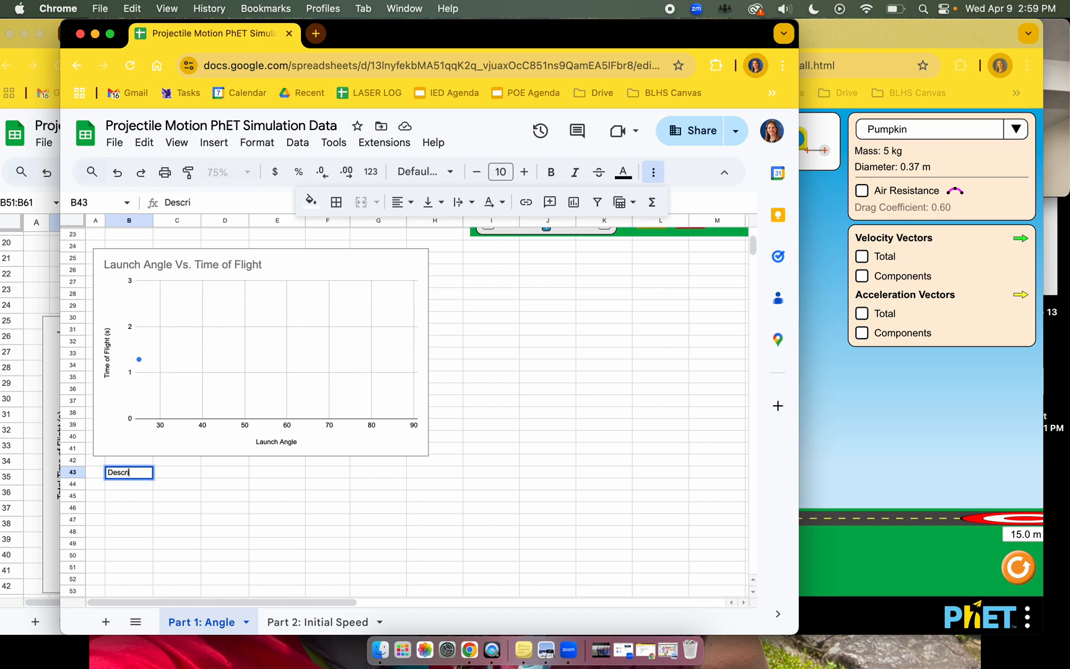
text(e)
key(BackSpace)
key(BackSpace)
text(As the luanch)
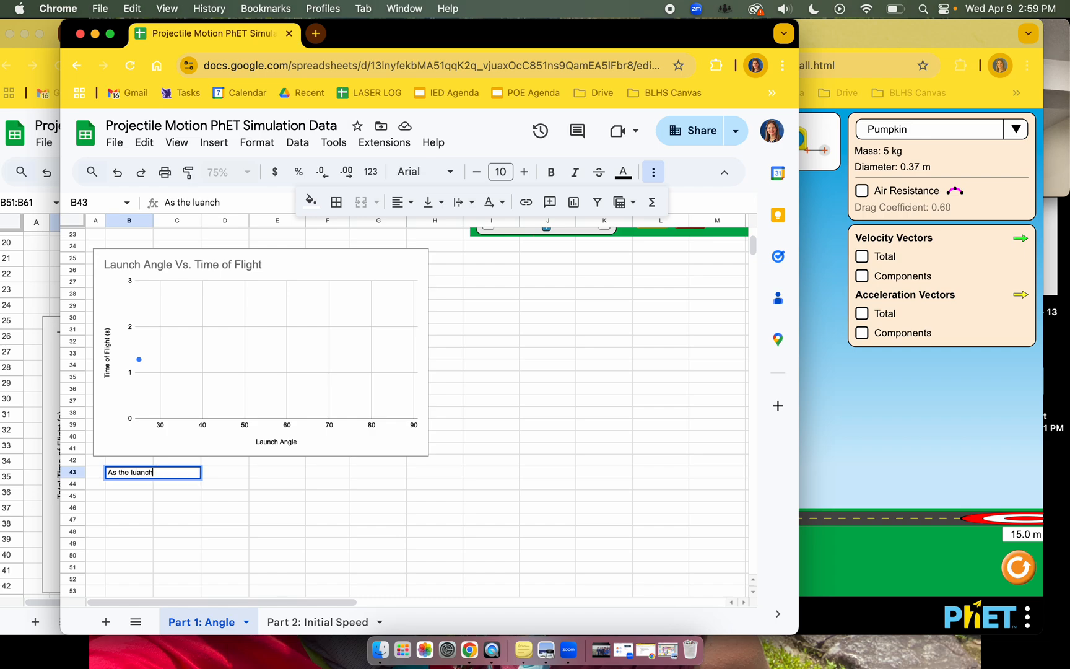
text(ch angle increases)
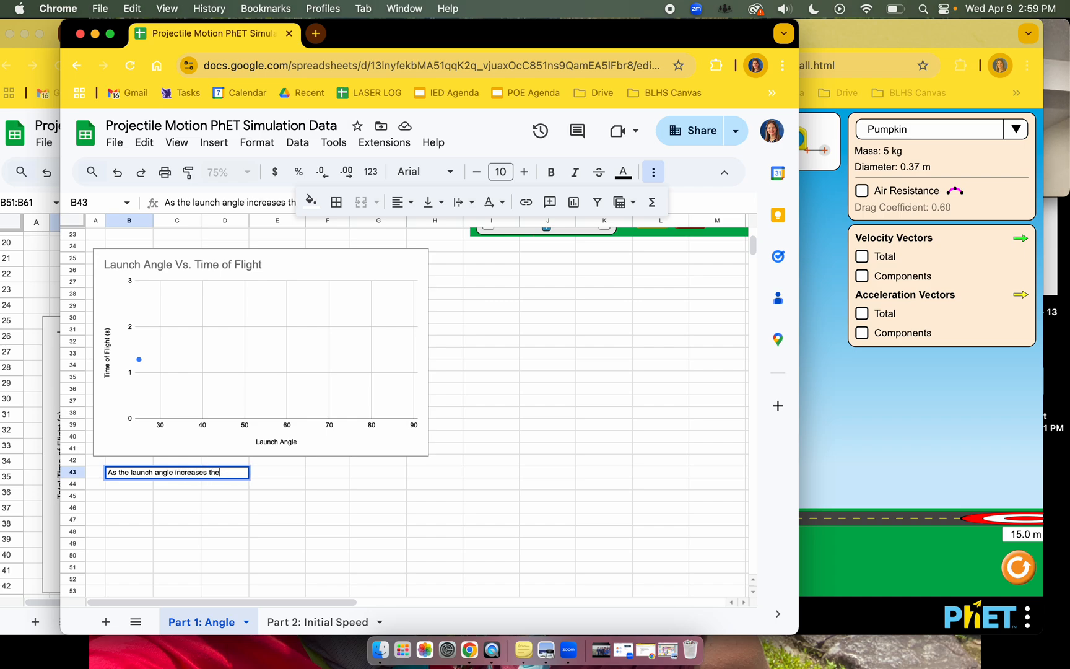
text(the time of flight)
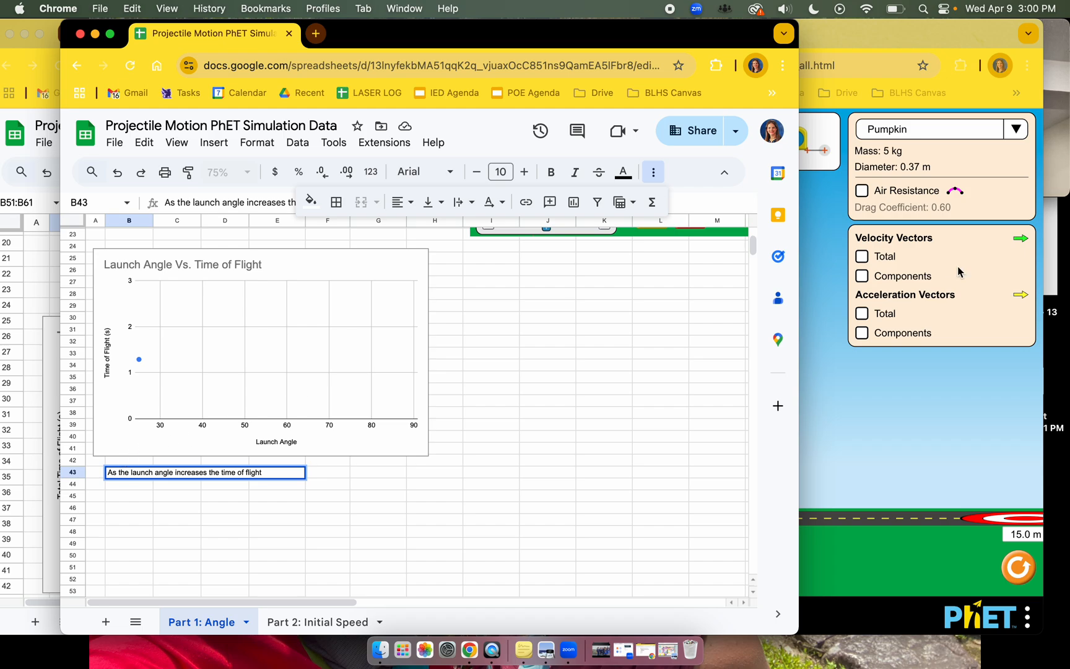
click(1046, 182)
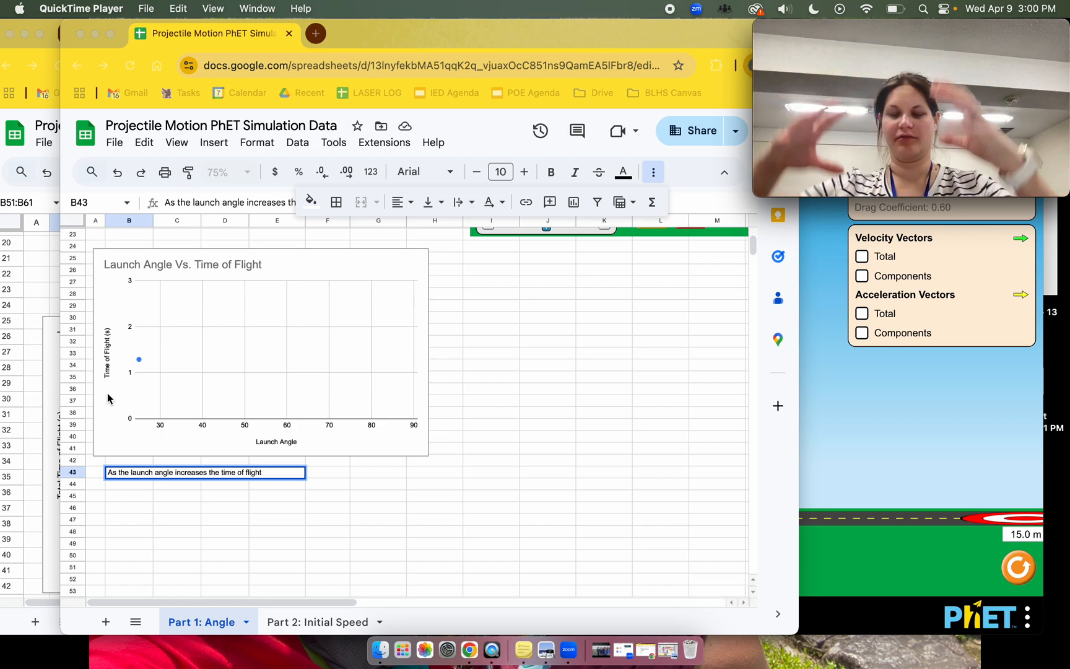
click(260, 484)
click(318, 496)
Step: Look over the blank space beside the Launch Angle Vs. Time of Flight chart on the Part 1 sheet
scroll(504, 336, up, 2)
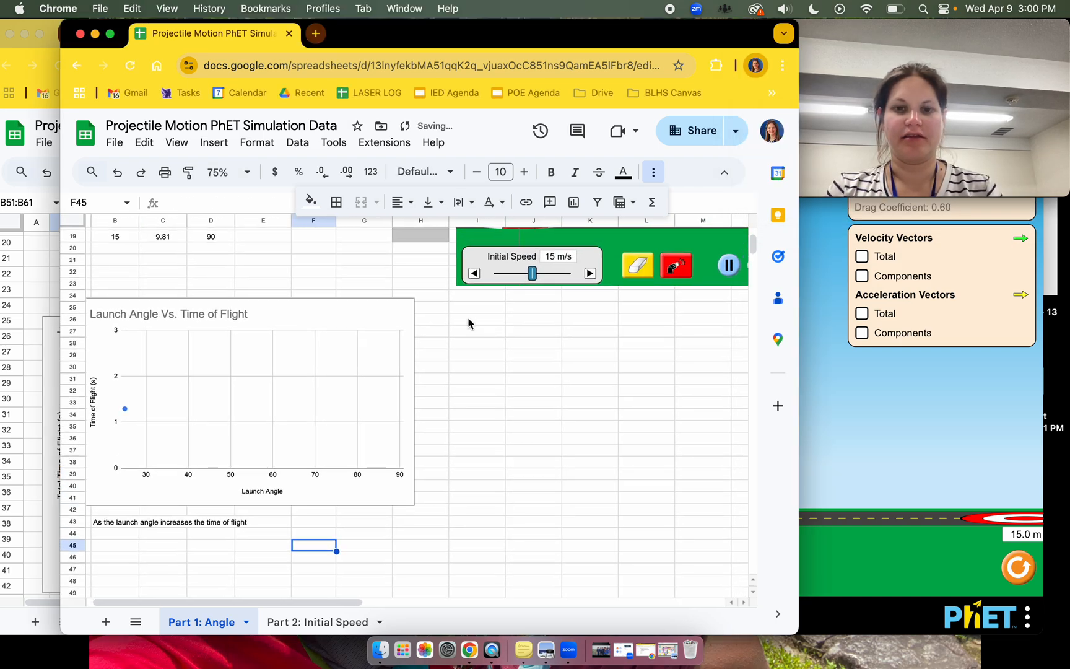
scroll(471, 322, right, 2)
click(440, 313)
scroll(440, 314, right, 6)
click(514, 313)
scroll(516, 317, left, 3)
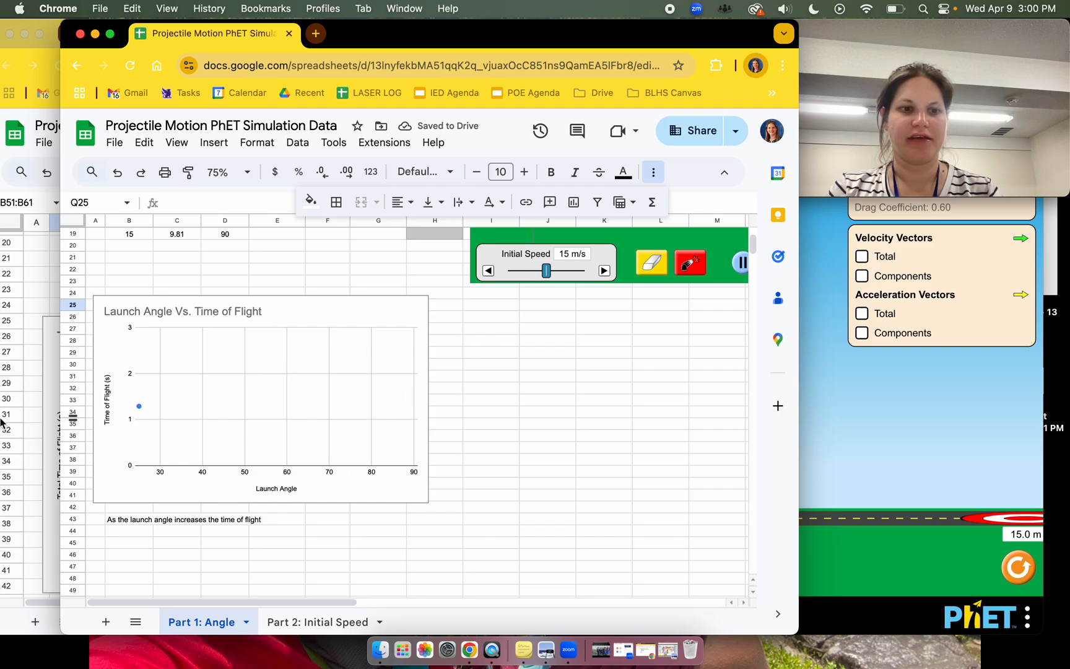
Step: Switch to the KEY spreadsheet and examine its launch-angle graphs, the written conclusions, and the Total Time of Flight and Total Range chart
click(17, 414)
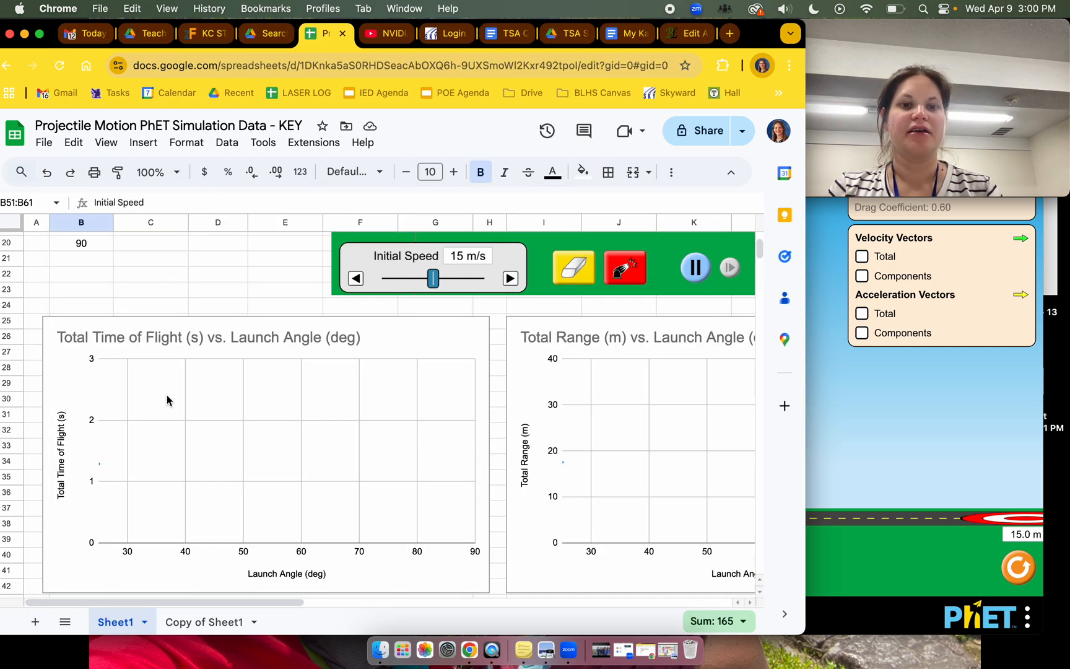
scroll(167, 395, down, 2)
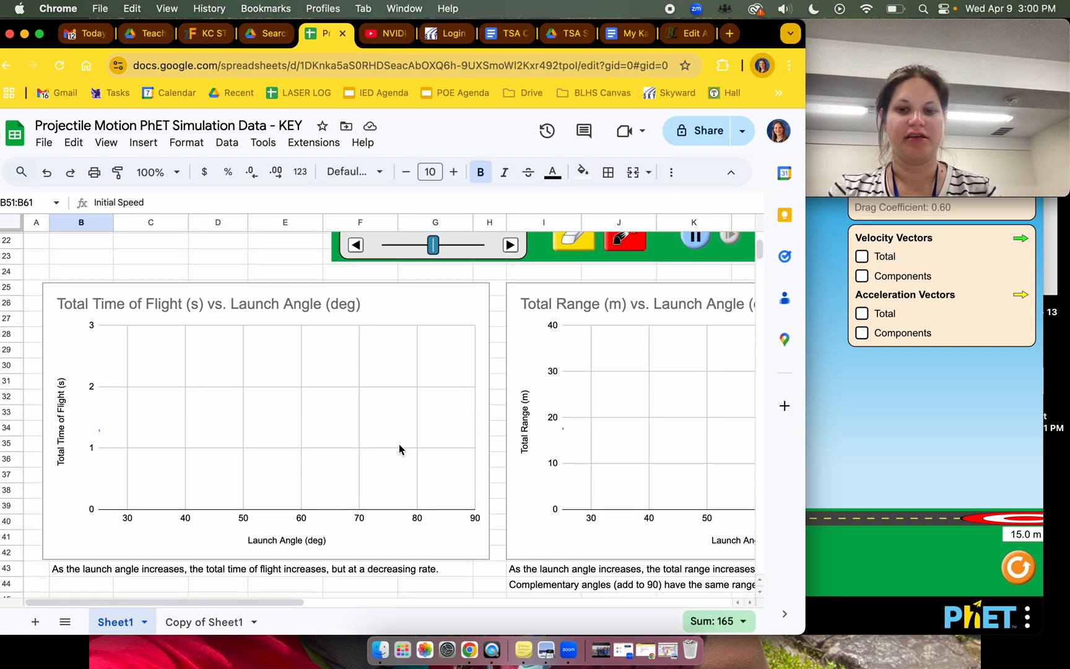
scroll(399, 444, up, 2)
scroll(399, 444, right, 1)
scroll(398, 447, down, 1)
scroll(399, 447, right, 1)
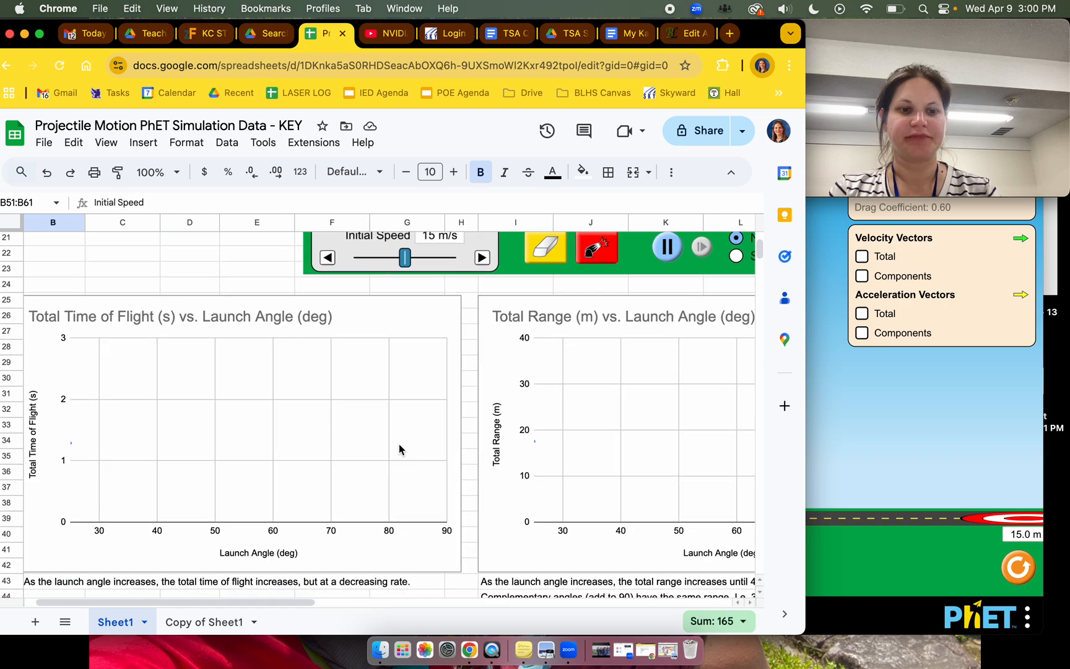
scroll(291, 542, up, 1)
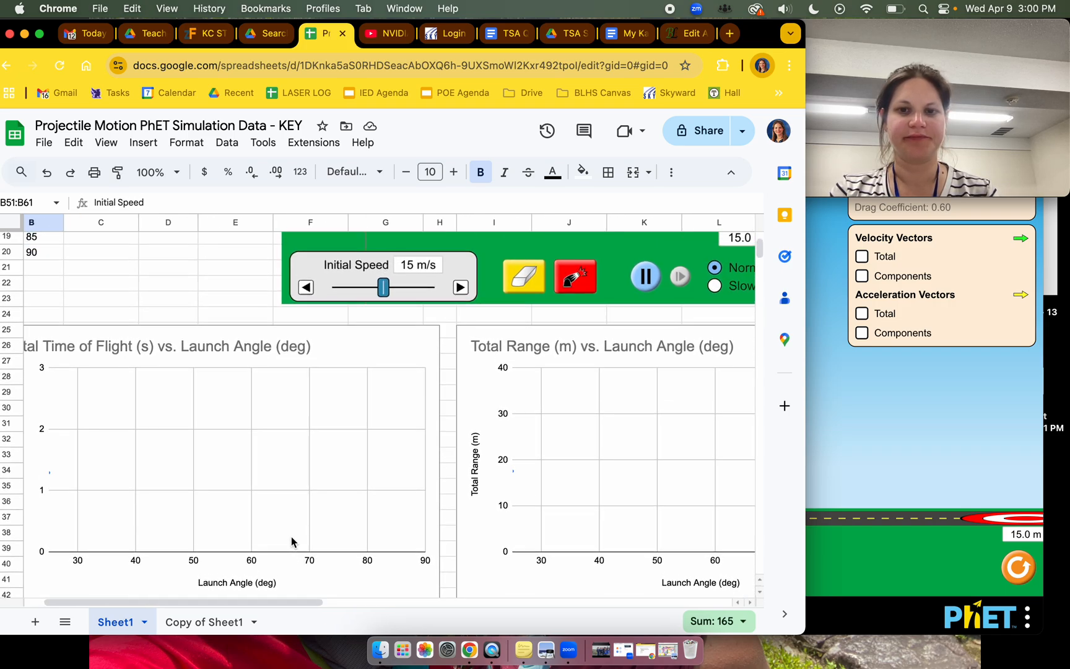
scroll(292, 542, down, 1)
scroll(292, 542, right, 6)
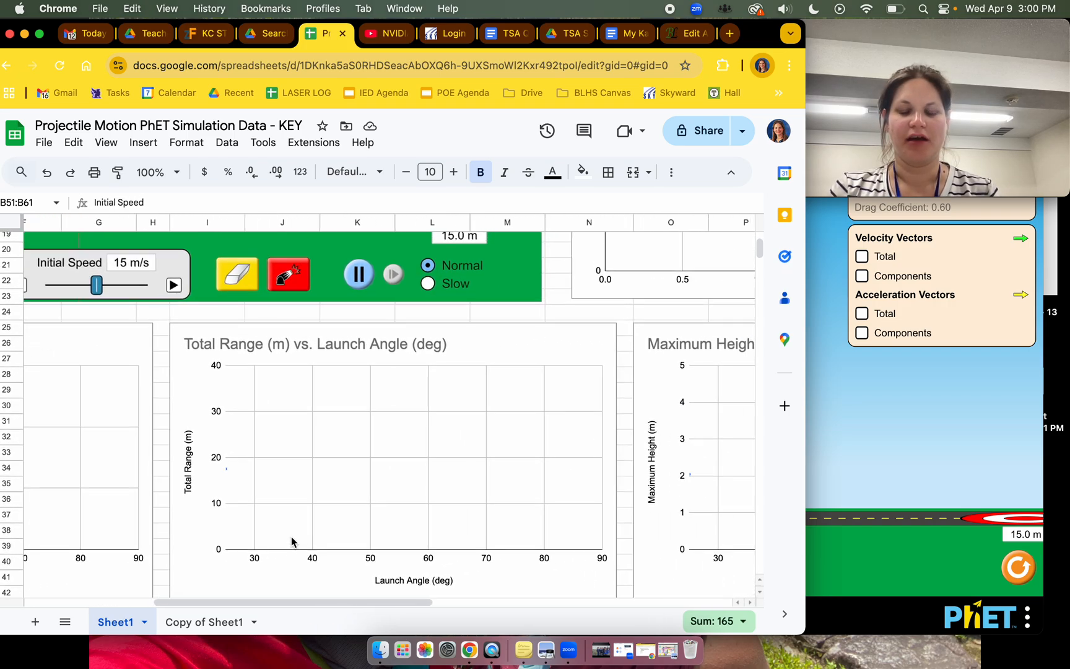
scroll(551, 468, right, 3)
scroll(551, 468, up, 5)
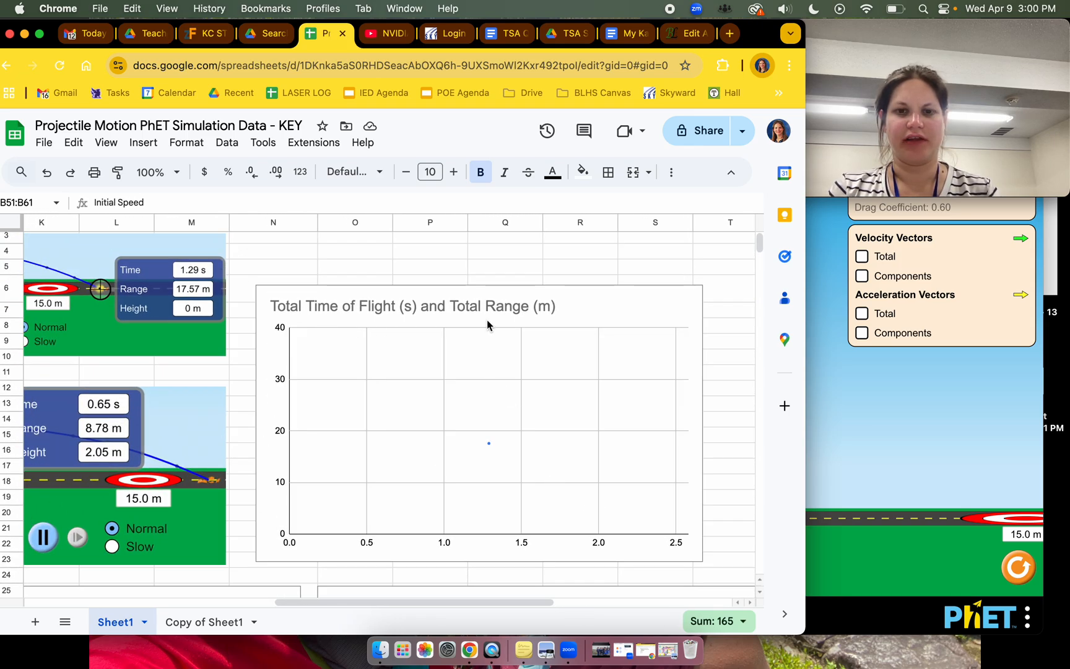
scroll(486, 320, down, 5)
scroll(487, 319, left, 1)
scroll(485, 320, up, 5)
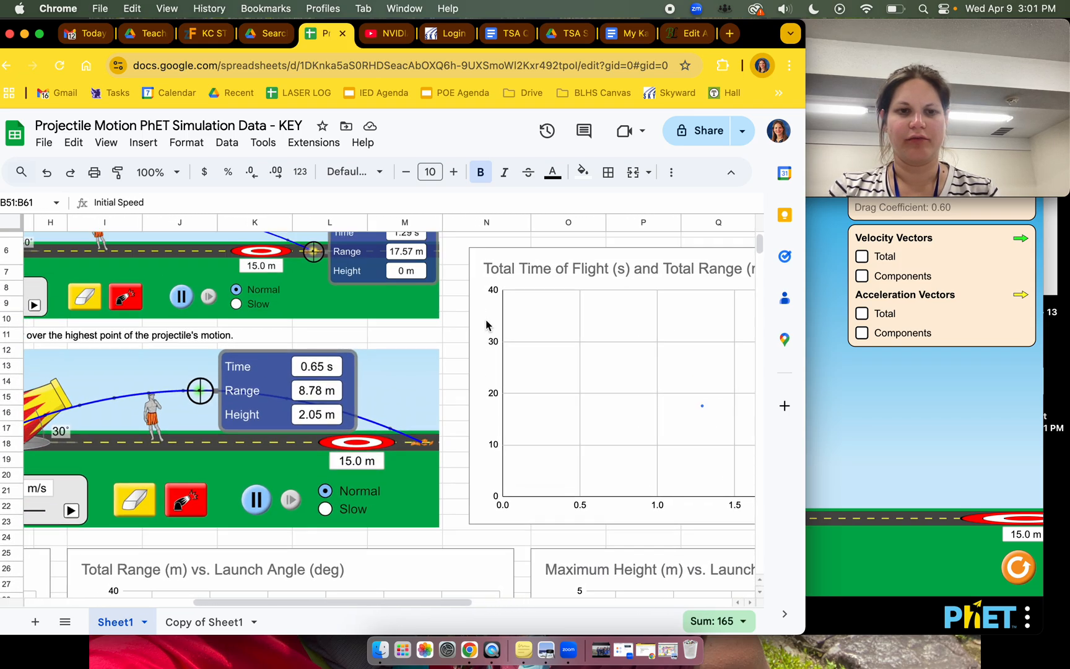
Step: Compare the KEY's Part 1 data table with the time of flight, range and maximum height graphs below it
scroll(486, 320, left, 4)
scroll(486, 320, left, 2)
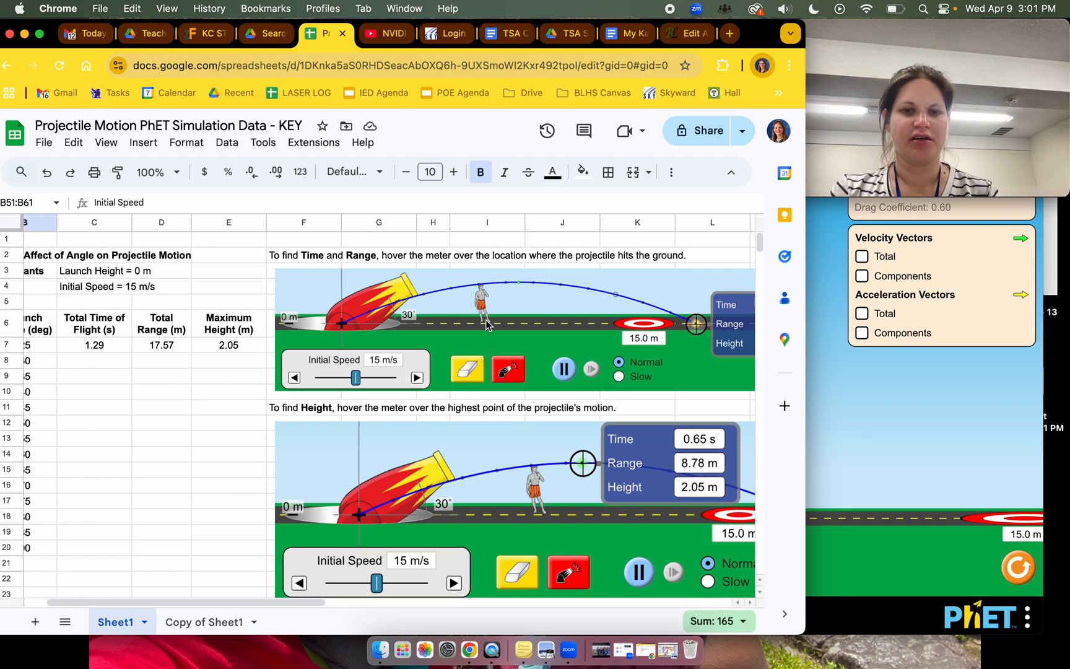
scroll(229, 371, left, 1)
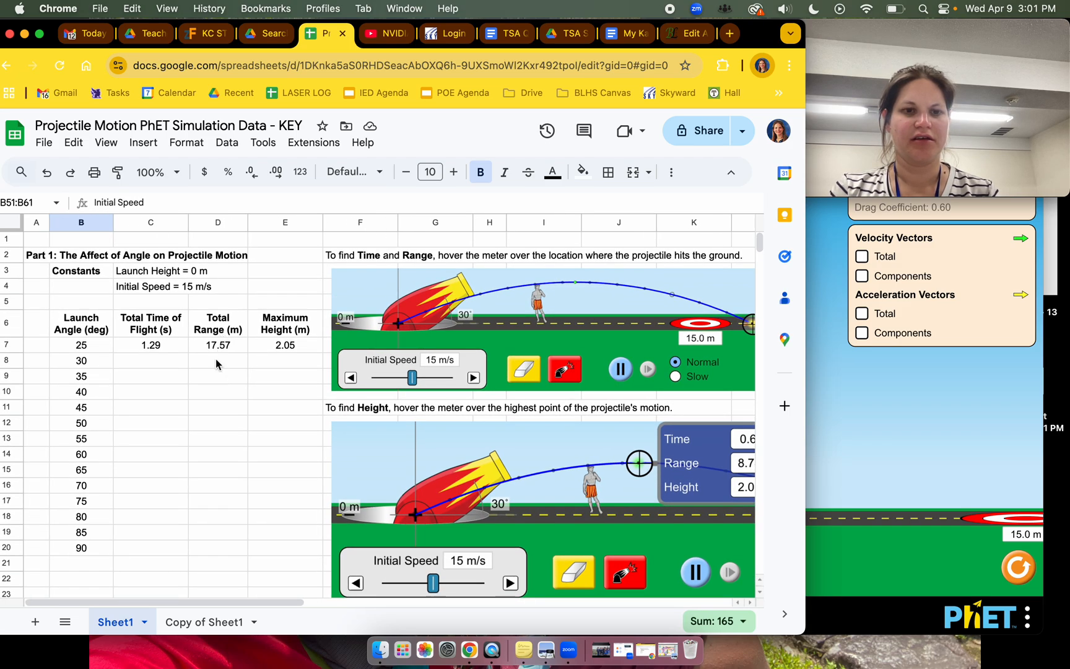
scroll(219, 382, down, 10)
scroll(219, 382, right, 5)
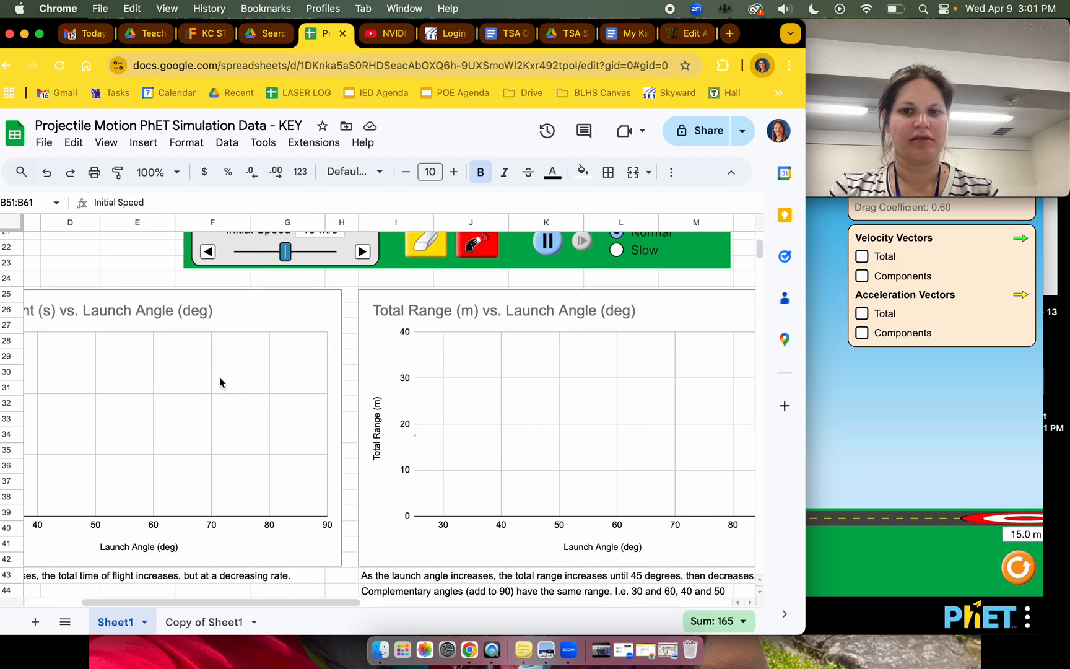
scroll(220, 378, right, 5)
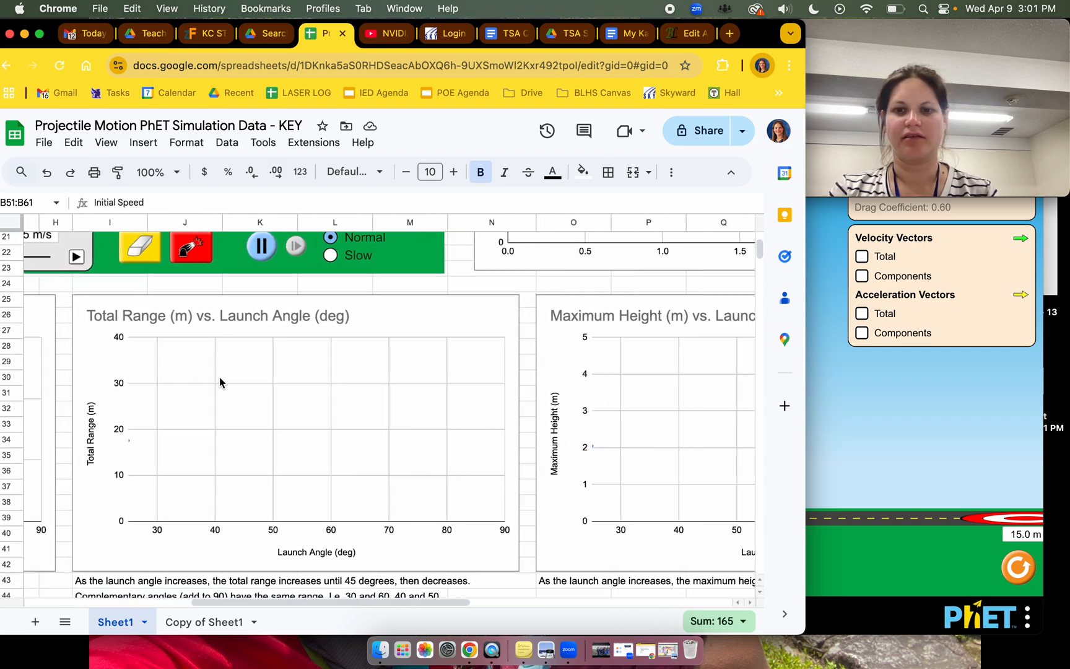
scroll(219, 382, up, 10)
scroll(219, 382, left, 5)
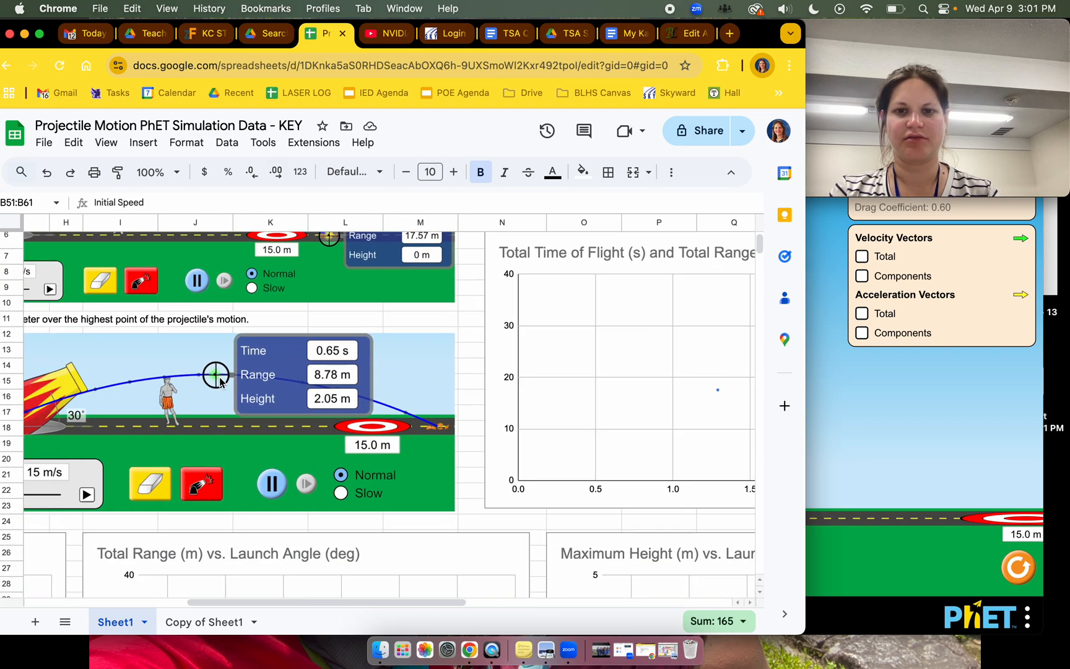
scroll(220, 377, down, 5)
scroll(219, 376, left, 4)
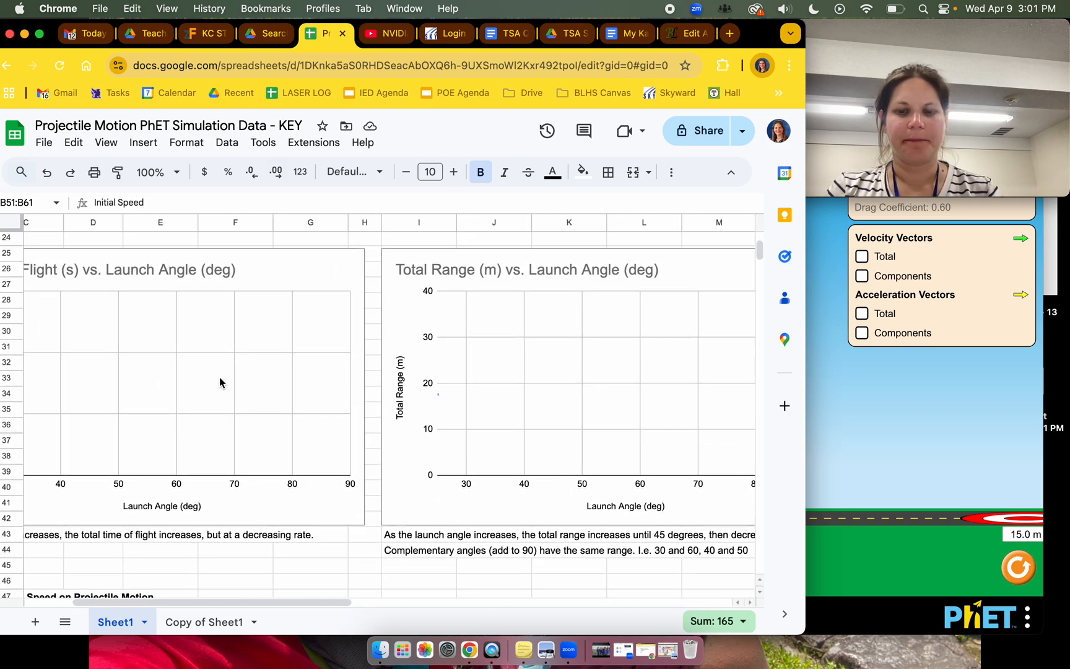
scroll(219, 376, up, 2)
scroll(219, 376, up, 8)
scroll(220, 376, left, 1)
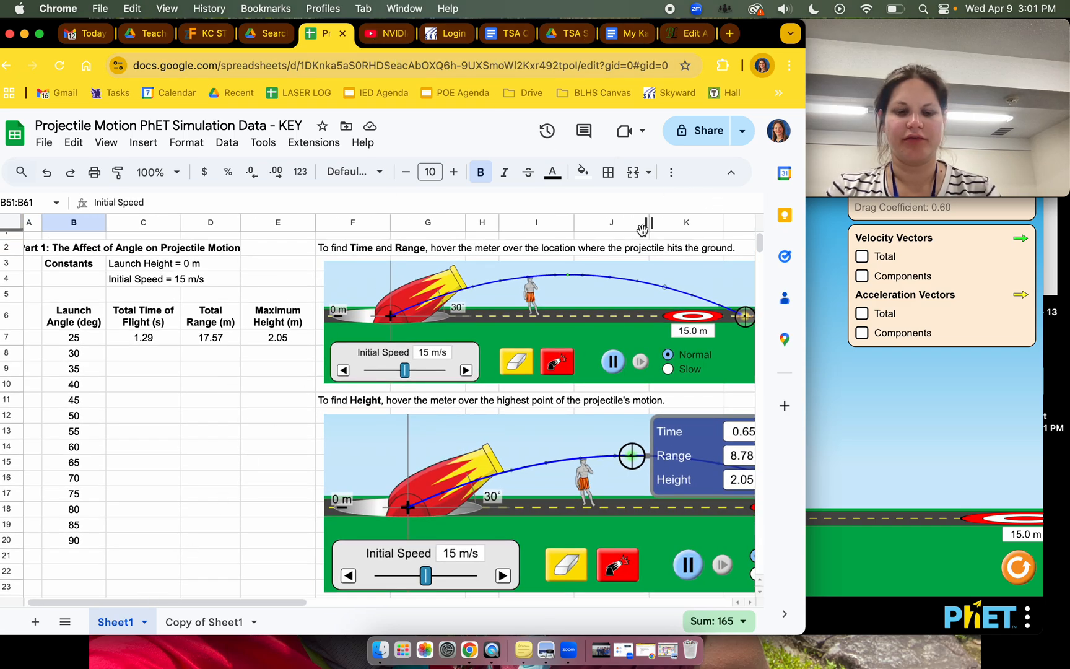
Step: Switch back to the Projectile Motion PhET Simulation Data spreadsheet and open the Part 2: Initial Speed sheet
key(ctrl+Up)
click(371, 382)
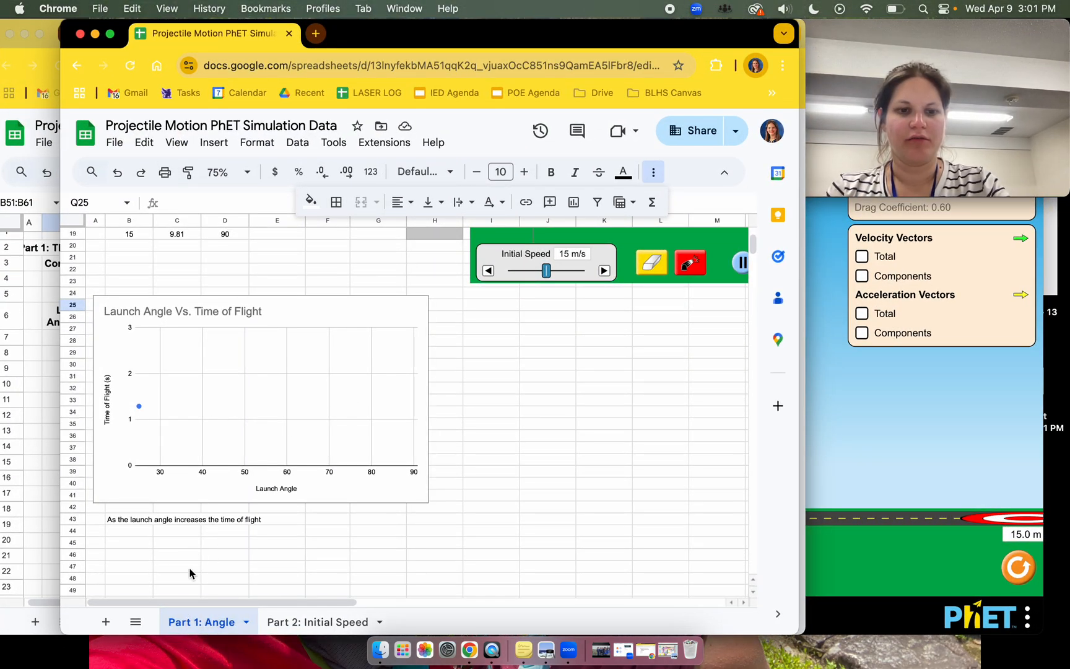
click(301, 619)
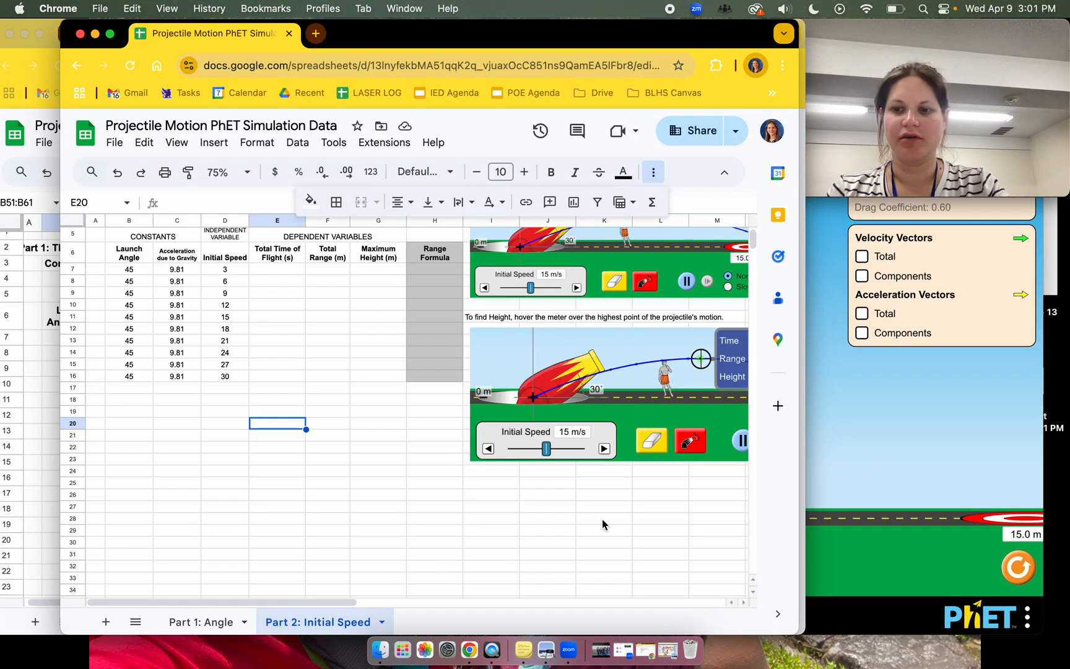
Step: Switch to the PhET simulation and raise the cannon's initial speed to 6 m/s
click(908, 516)
click(458, 577)
click(458, 578)
click(458, 577)
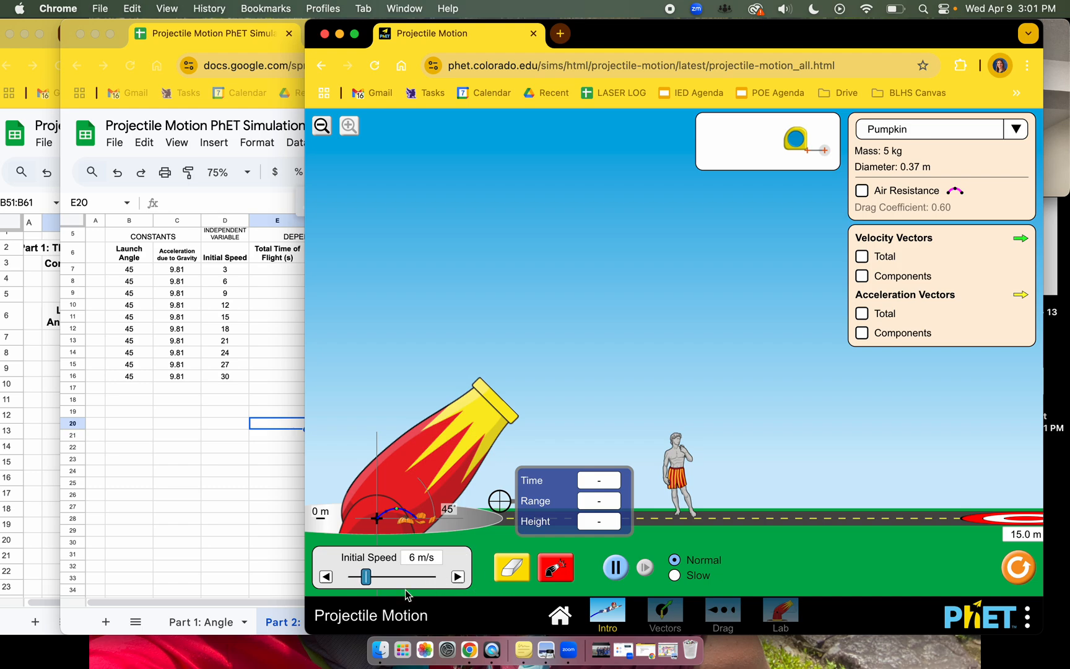
Step: Return to the data spreadsheet and review the whole Part 2 table of constants, initial speeds and dependent variables
click(253, 560)
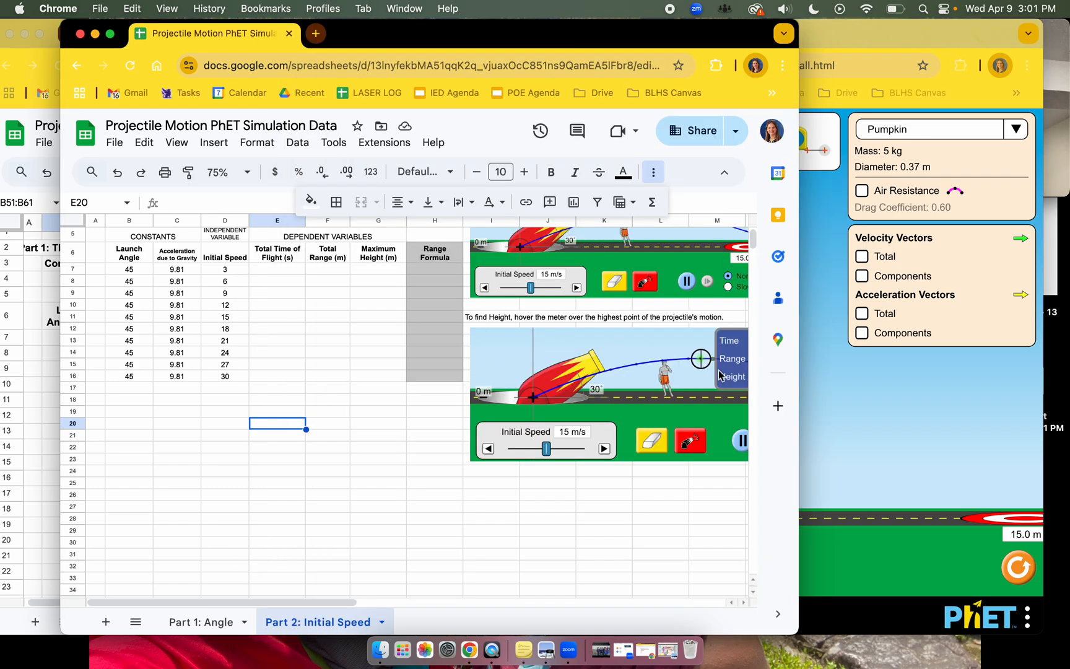
click(826, 466)
click(90, 447)
scroll(364, 514, up, 3)
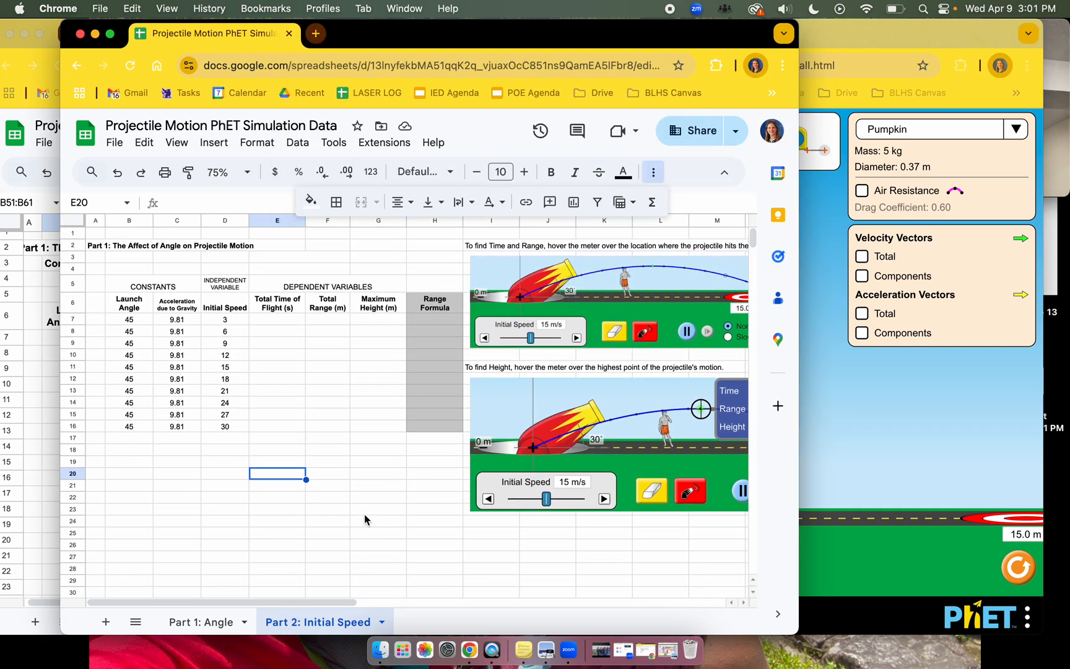
Step: Switch to the KEY spreadsheet and view the Total Time of Flight and Total Range graphs below the data table
click(842, 450)
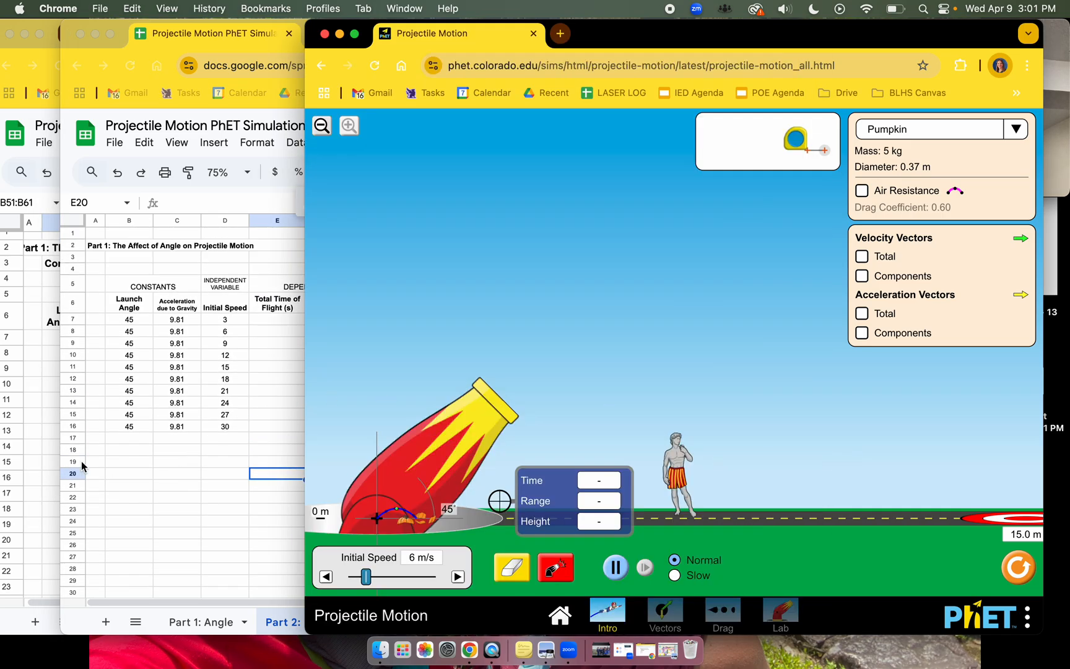
click(18, 474)
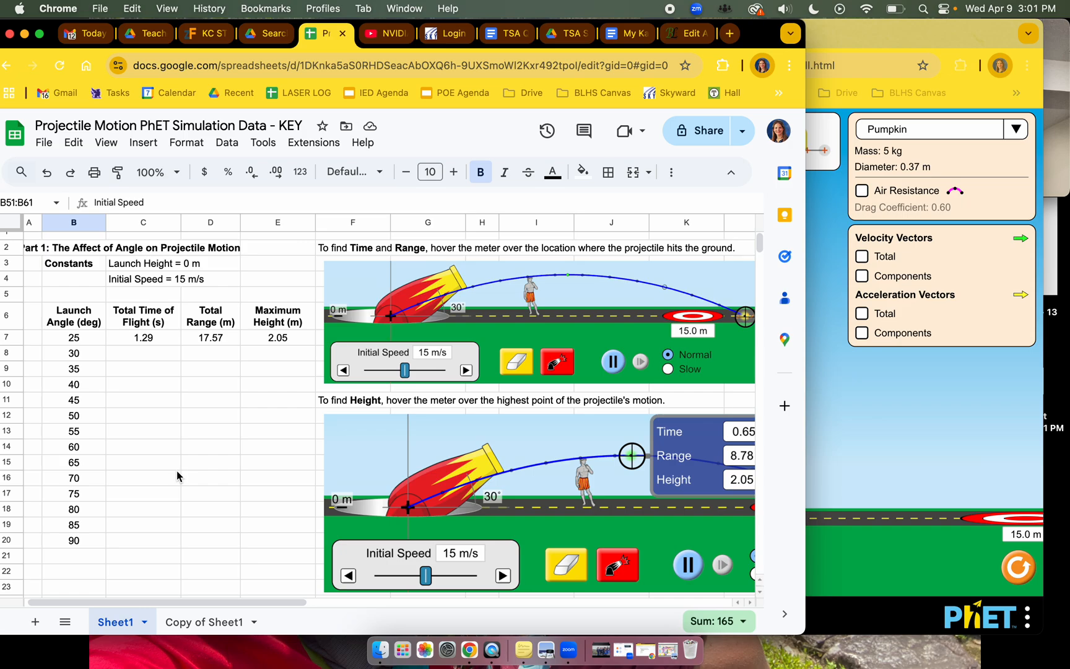
scroll(195, 515, down, 5)
scroll(208, 576, right, 2)
scroll(207, 572, right, 3)
scroll(208, 572, left, 5)
scroll(208, 571, up, 1)
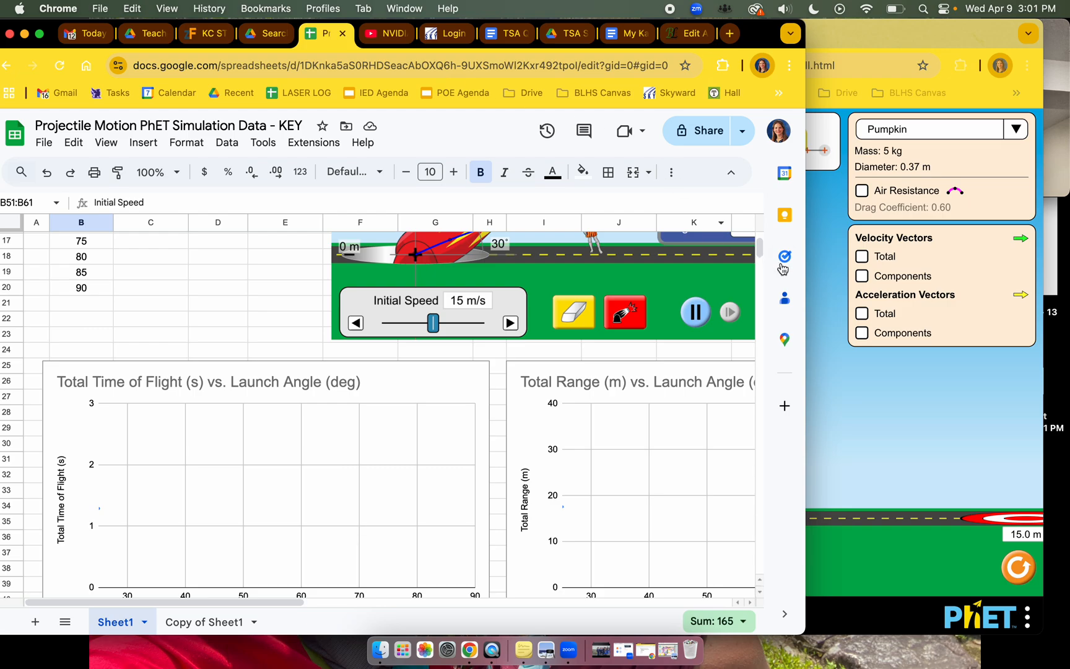
Step: Revisit the Part 1: Angle sheet of the data spreadsheet and bring the PhET simulation back to the front
click(824, 286)
key(ctrl+Up)
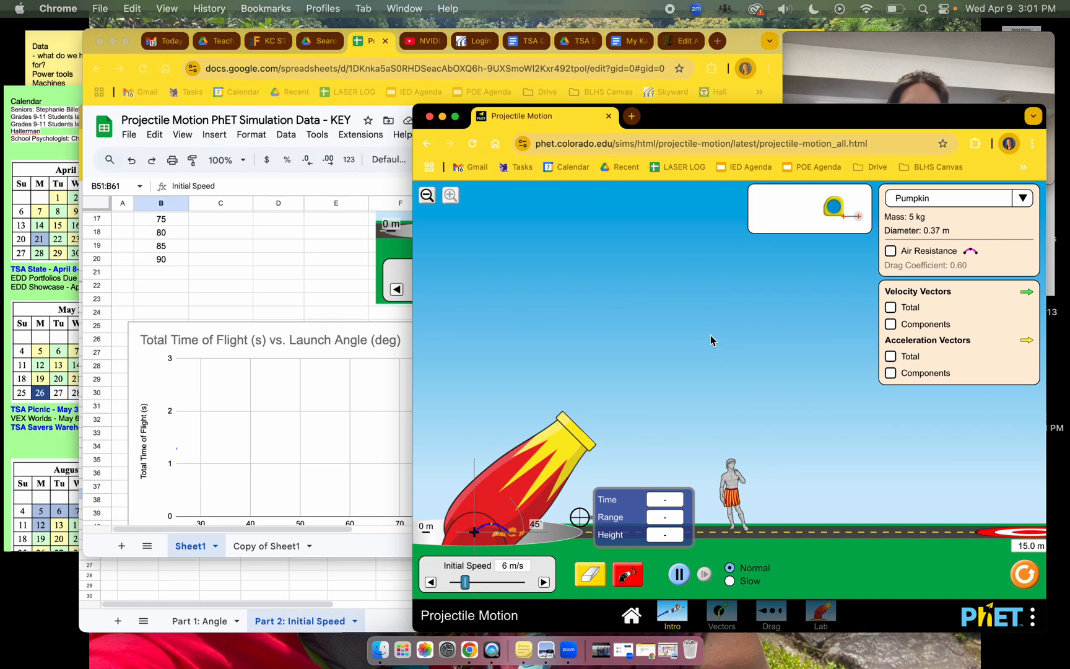
click(417, 262)
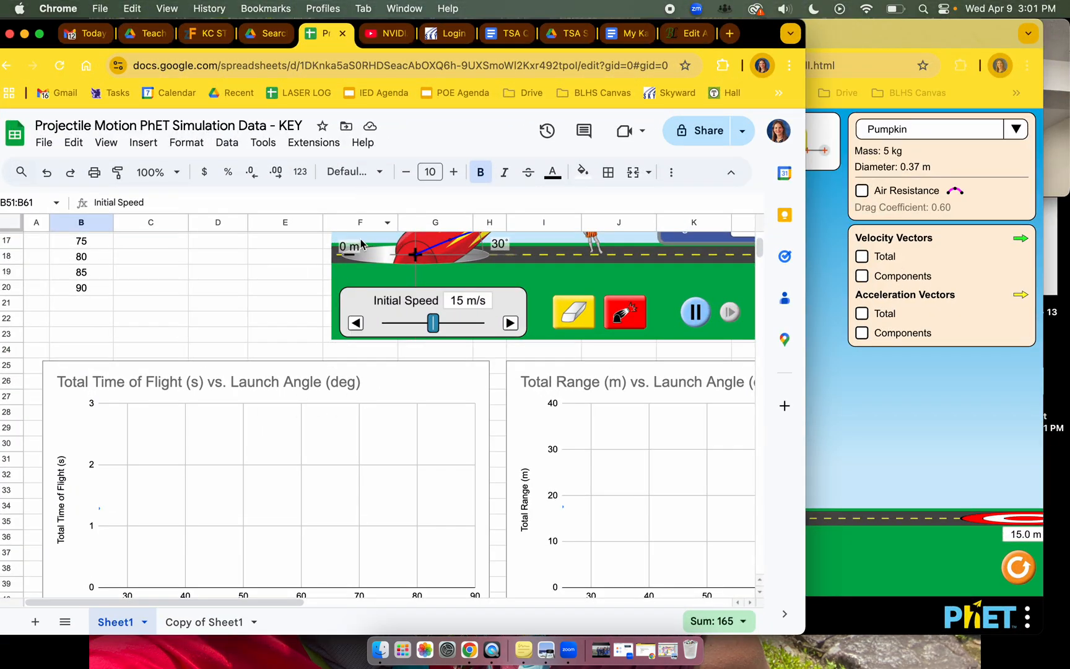
key(ctrl+Up)
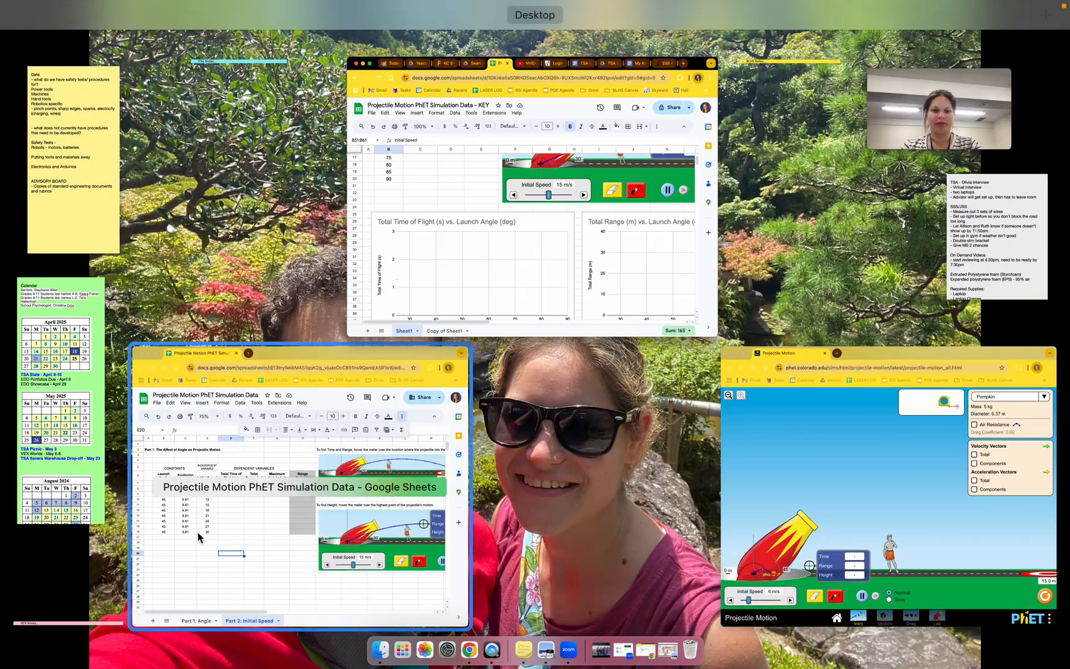
click(197, 532)
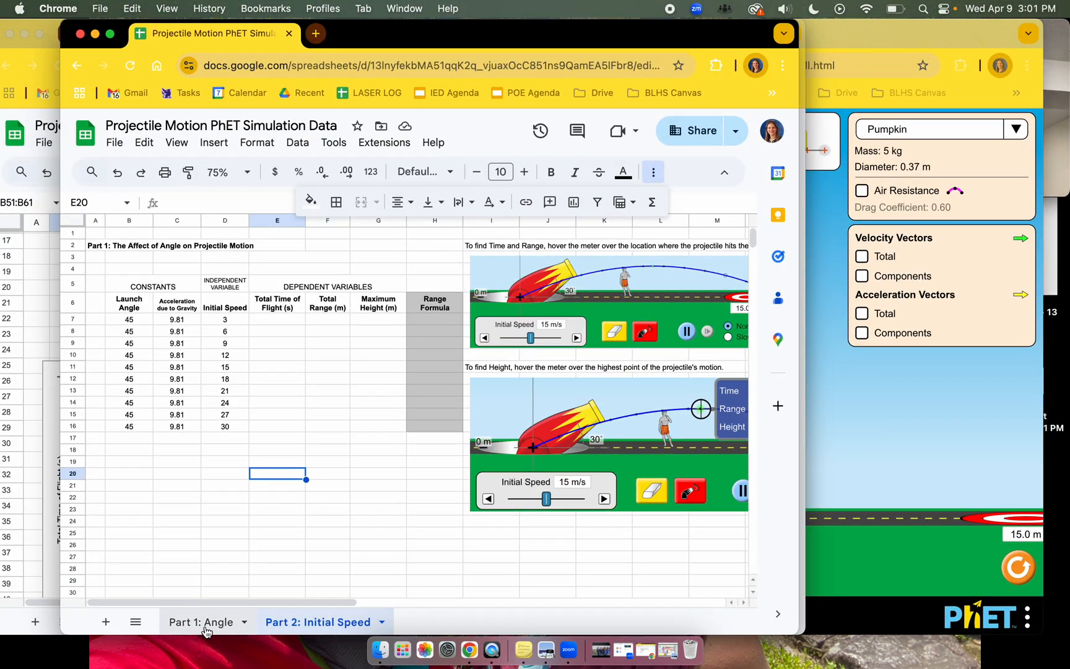
click(203, 624)
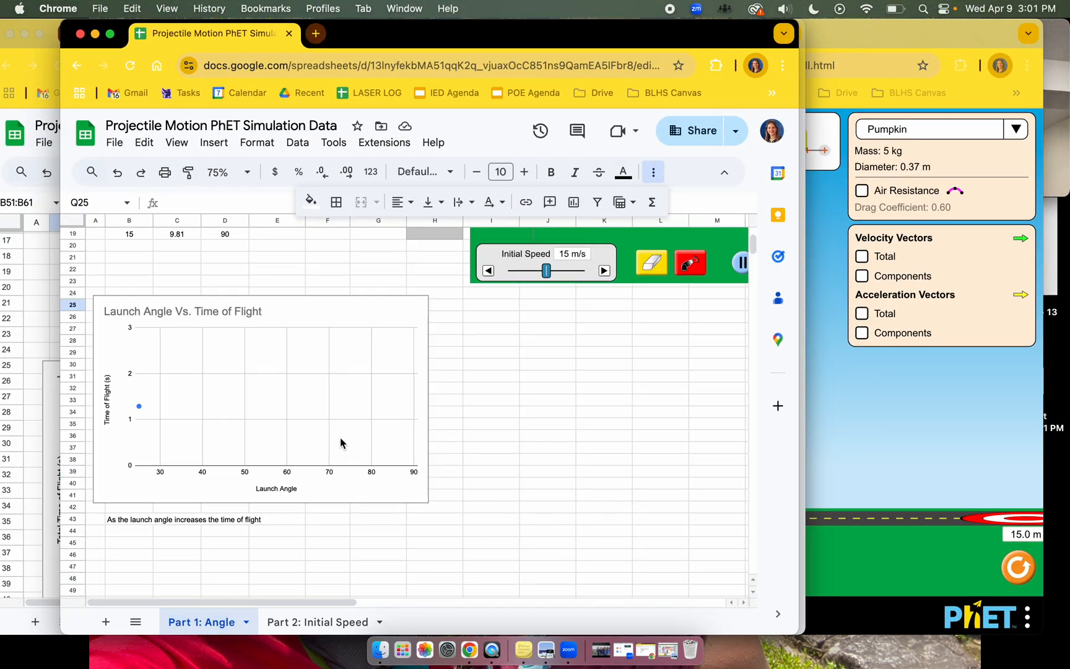
click(813, 415)
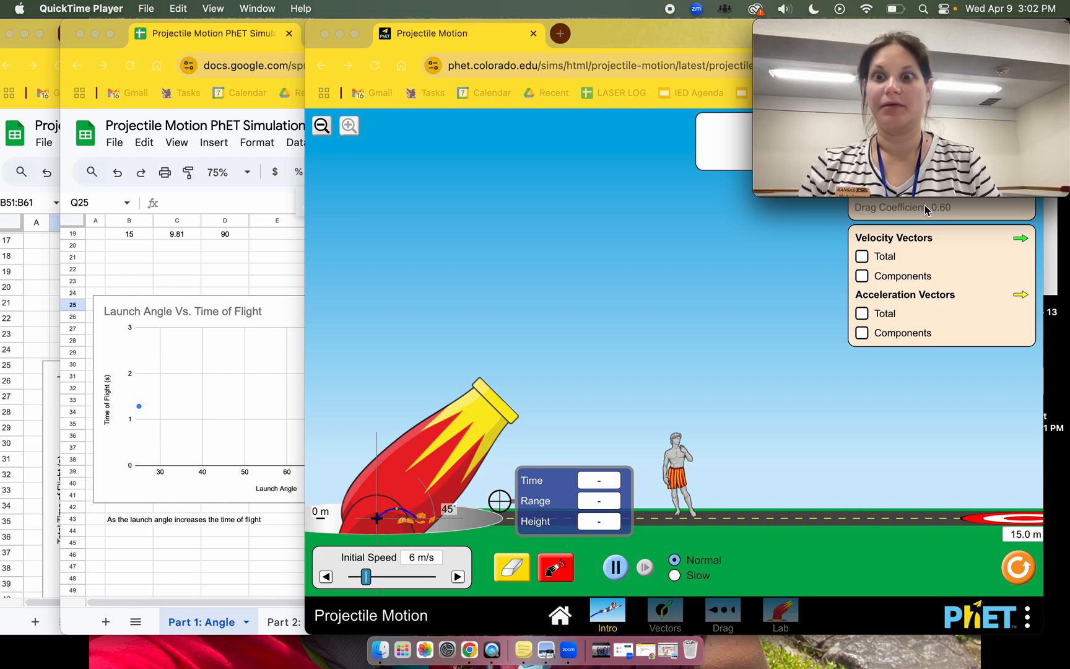
mouse_move(923, 179)
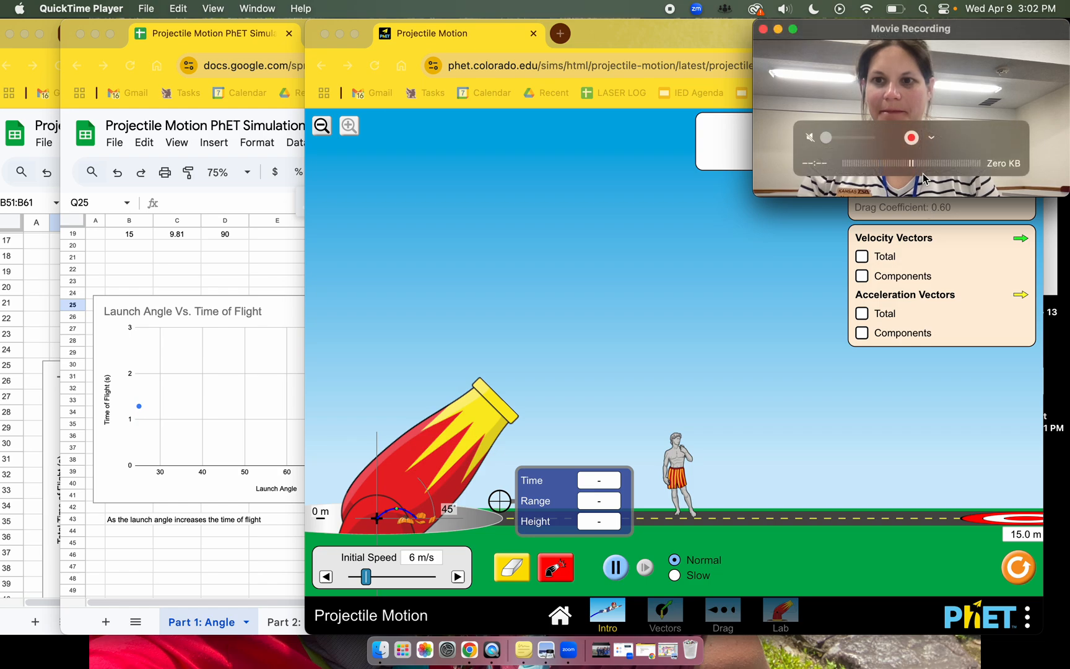